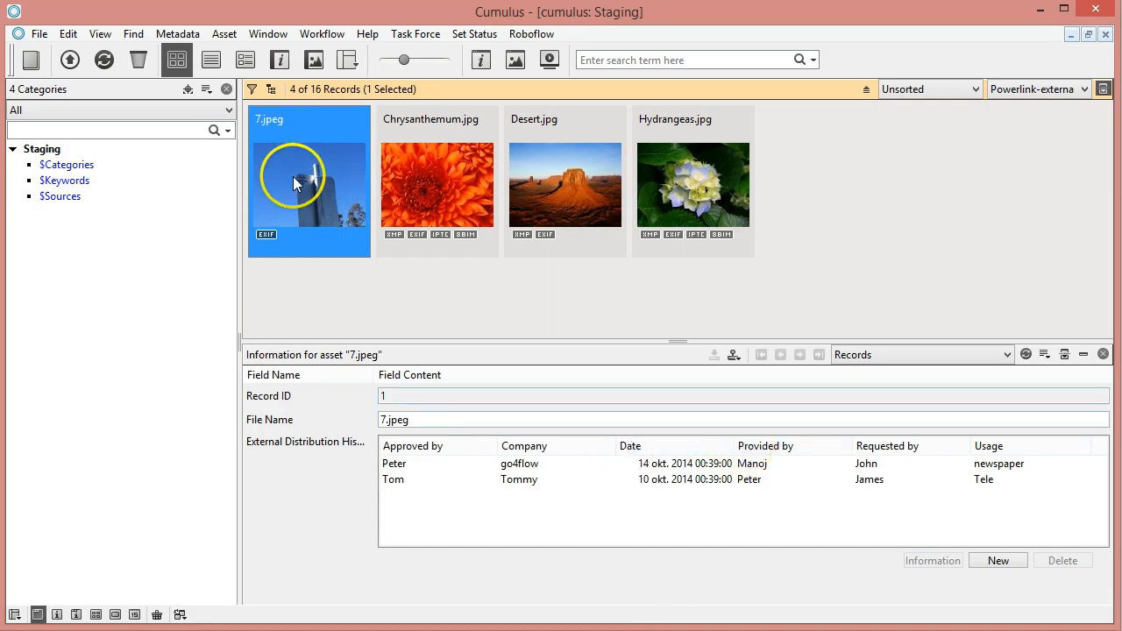
# Review the External Distribution History entries of 7.jpeg, Chrysanthemum.jpg, Desert.jpg and Hydrangeas.jpg, ending on the first entry of 7.jpeg
pyautogui.click(386, 465)
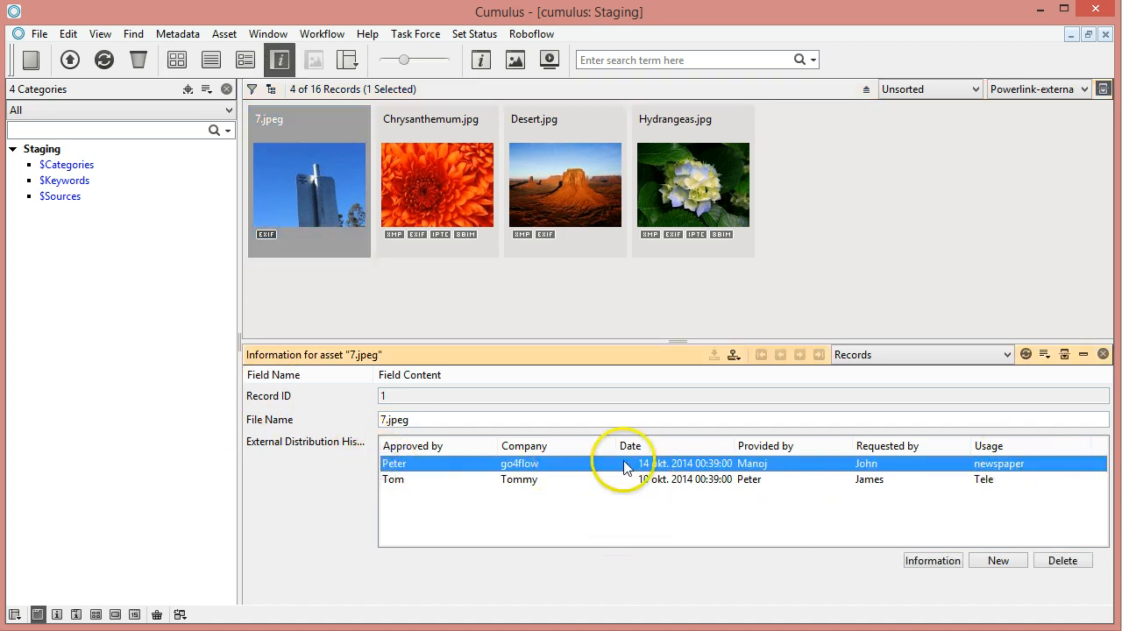
pyautogui.click(449, 238)
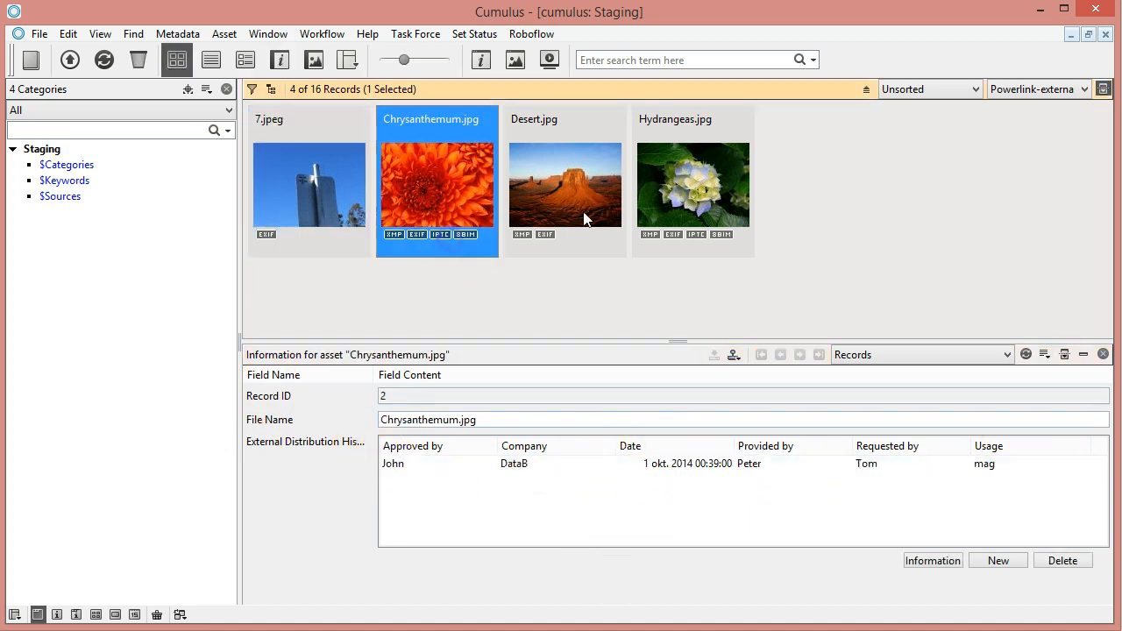
pyautogui.click(565, 188)
pyautogui.click(674, 197)
pyautogui.click(299, 192)
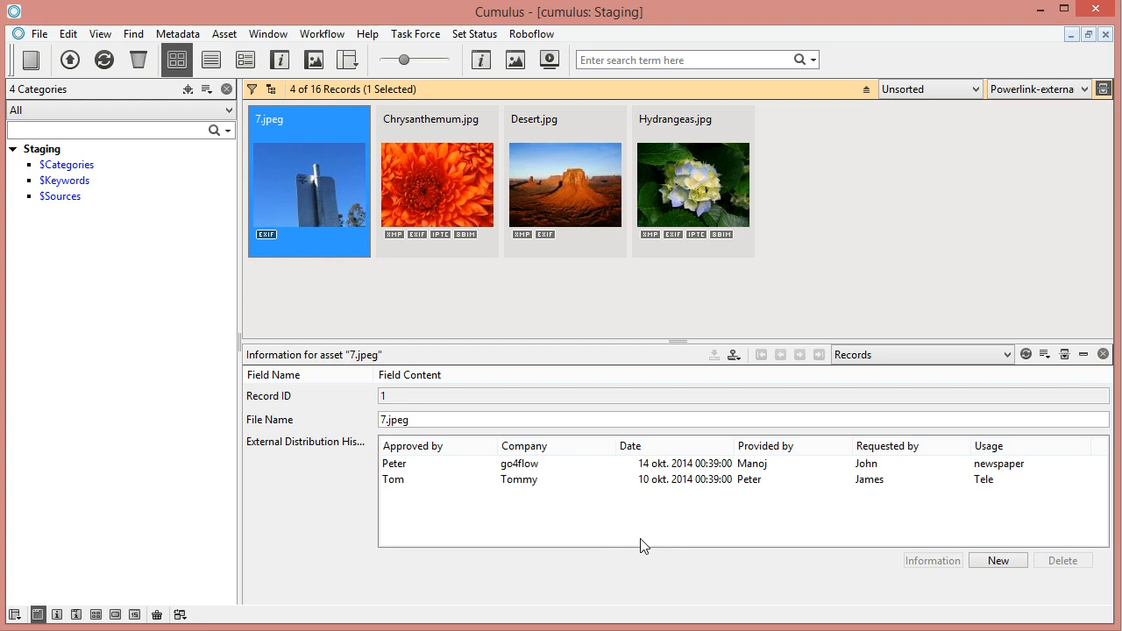
pyautogui.click(668, 463)
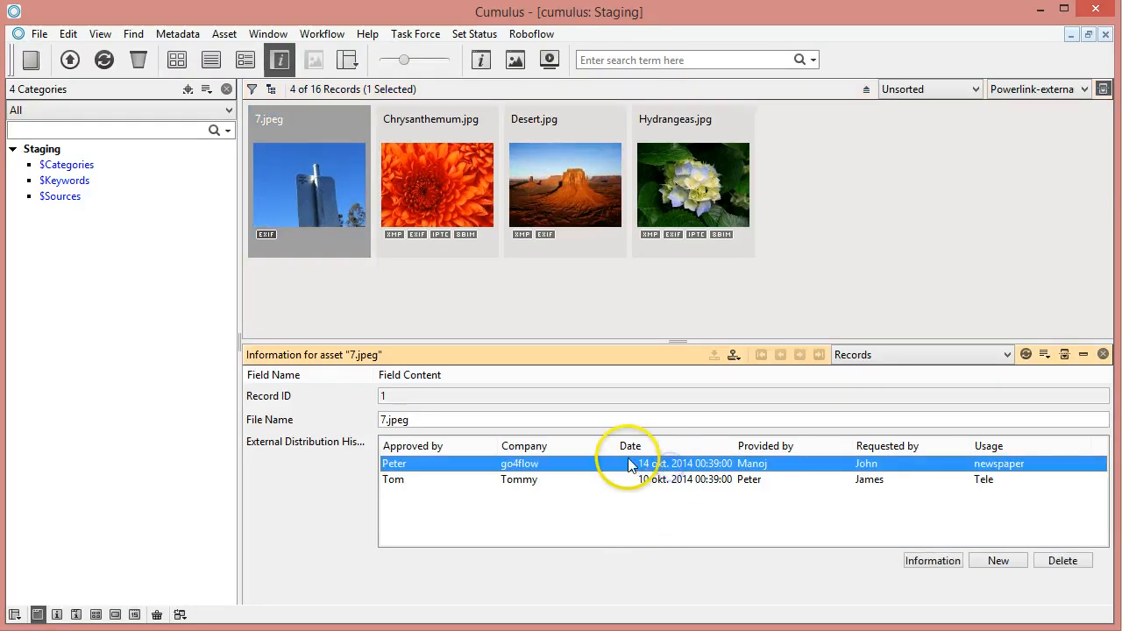
# Open the advanced record search and set the "up to" date of the External Distribution History condition to 23 okt. 2014
pyautogui.click(806, 60)
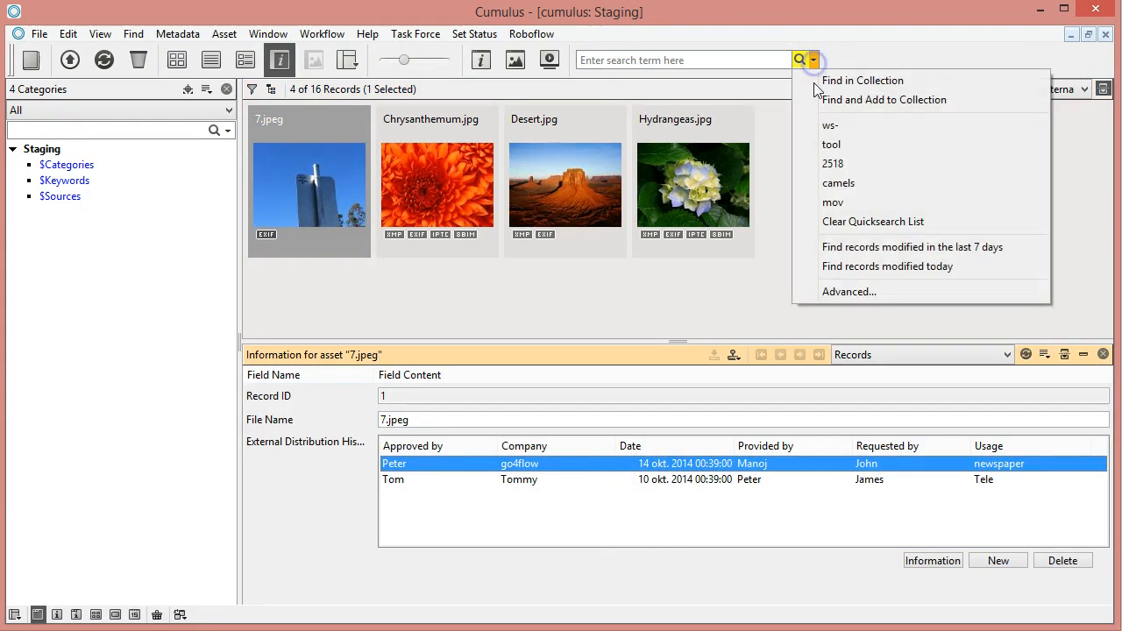
pyautogui.click(840, 292)
pyautogui.moveTo(649, 209); pyautogui.dragTo(333, 54)
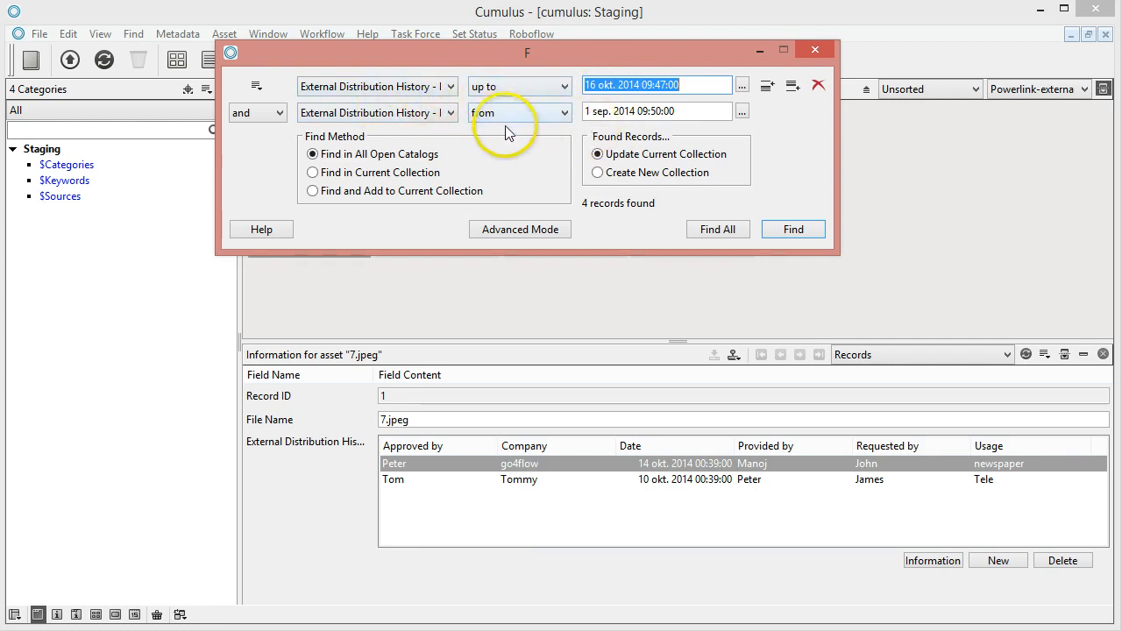
pyautogui.moveTo(509, 62); pyautogui.dragTo(604, 88)
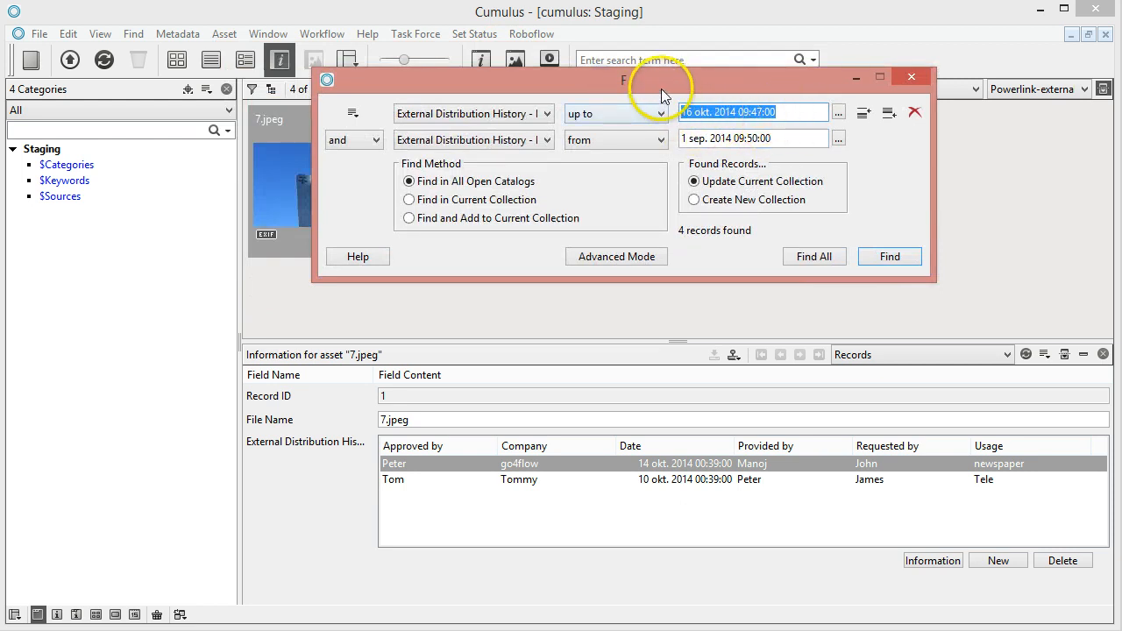
pyautogui.moveTo(660, 89); pyautogui.dragTo(760, 72)
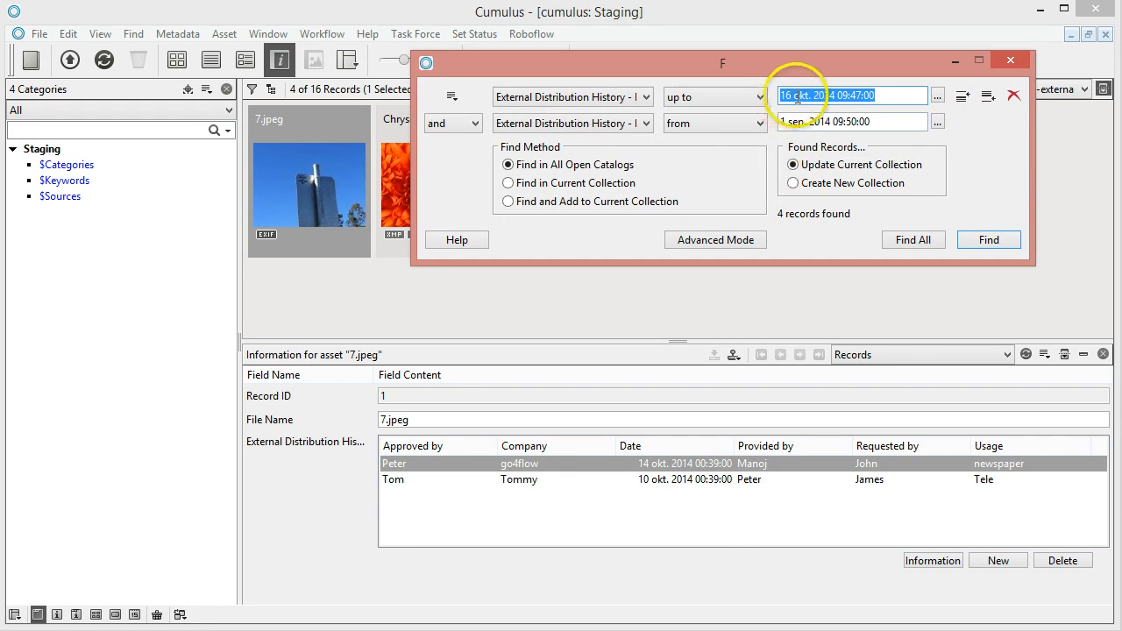
pyautogui.click(937, 96)
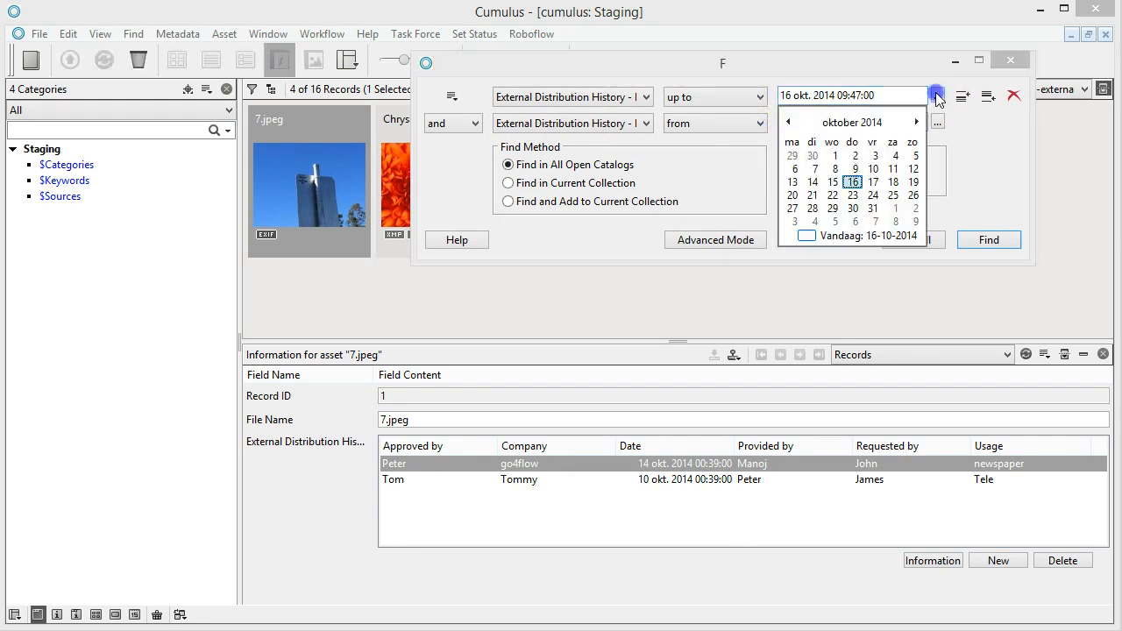
pyautogui.click(852, 195)
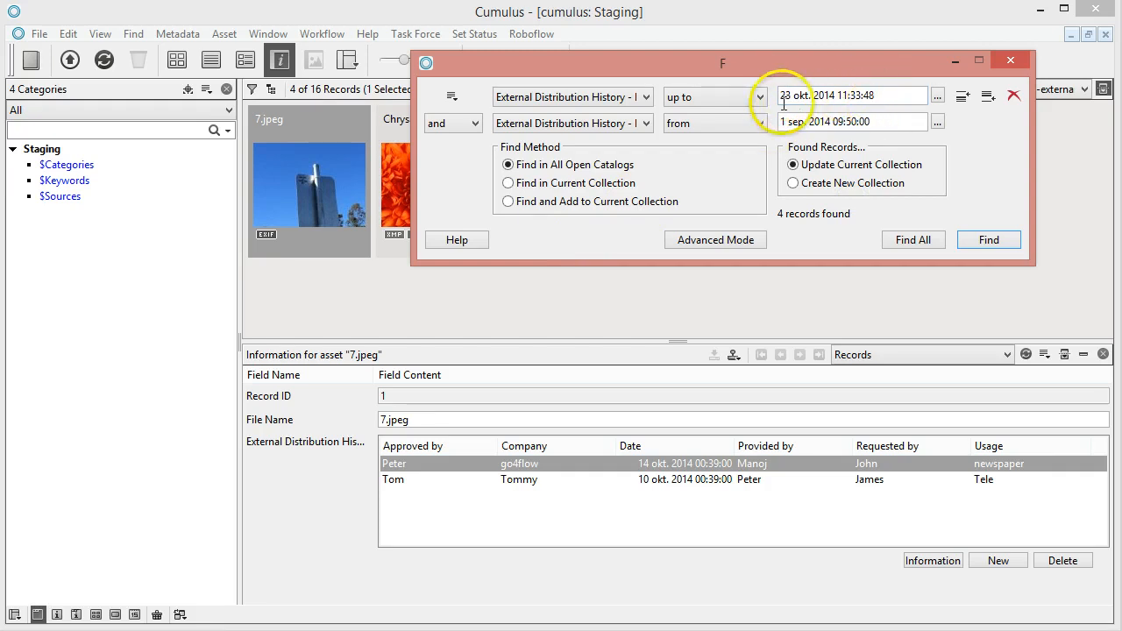
pyautogui.moveTo(781, 98); pyautogui.dragTo(834, 95)
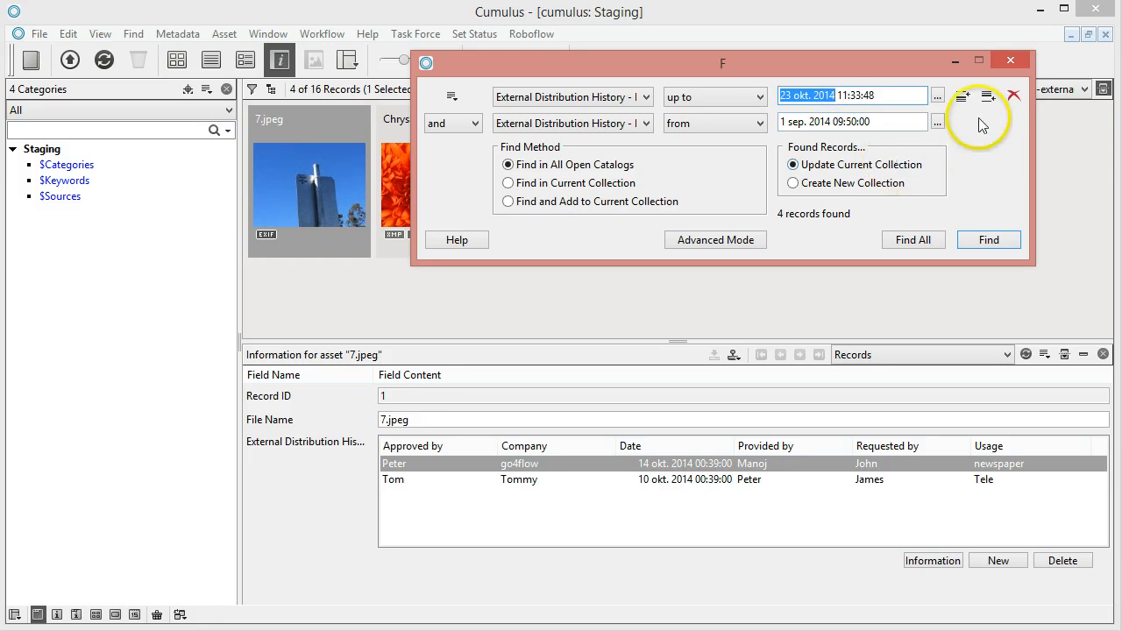
# Switch to the Cumulus Server Console and inspect the Cumulus query parameter of the hotcollection-export-external-distribution-report workflow
pyautogui.moveTo(54, 630)
pyautogui.click(55, 605)
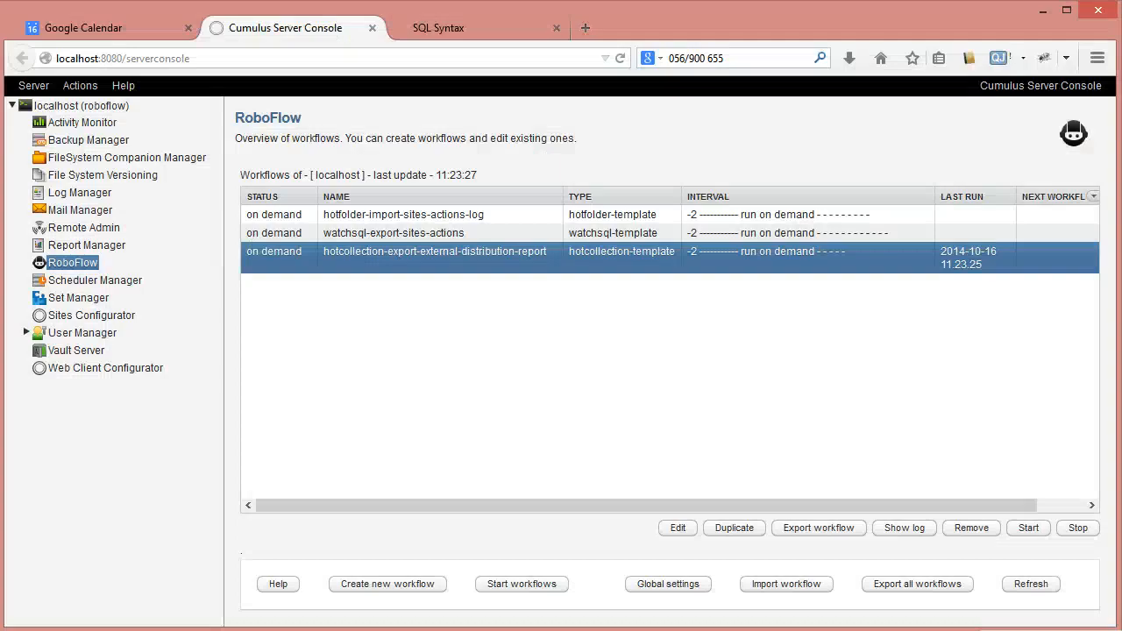
pyautogui.doubleClick(464, 252)
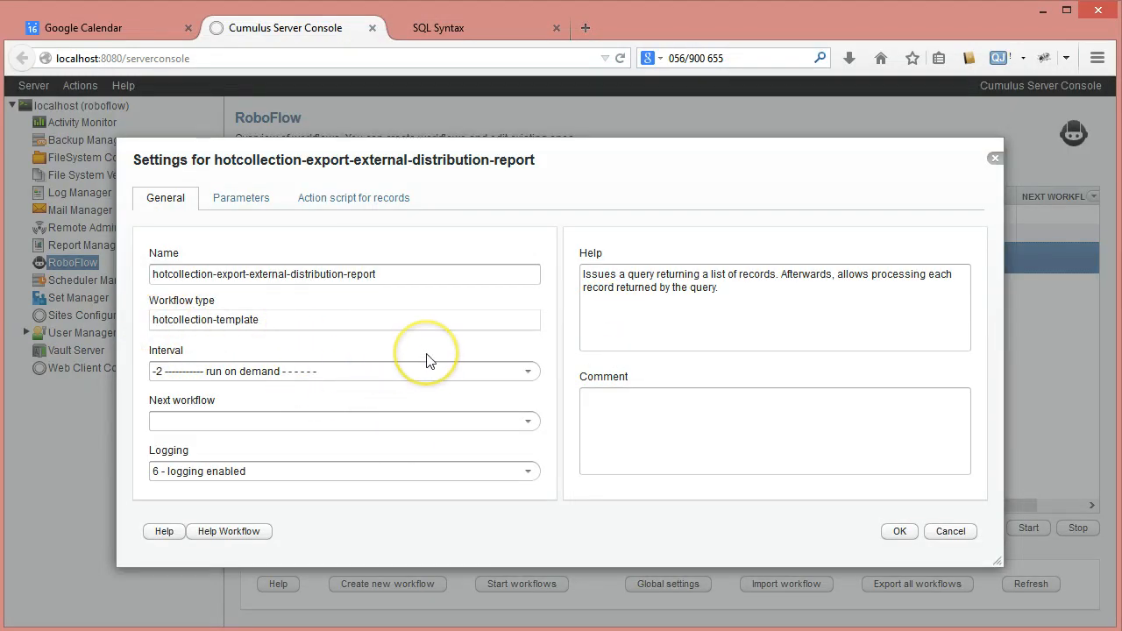
pyautogui.click(250, 198)
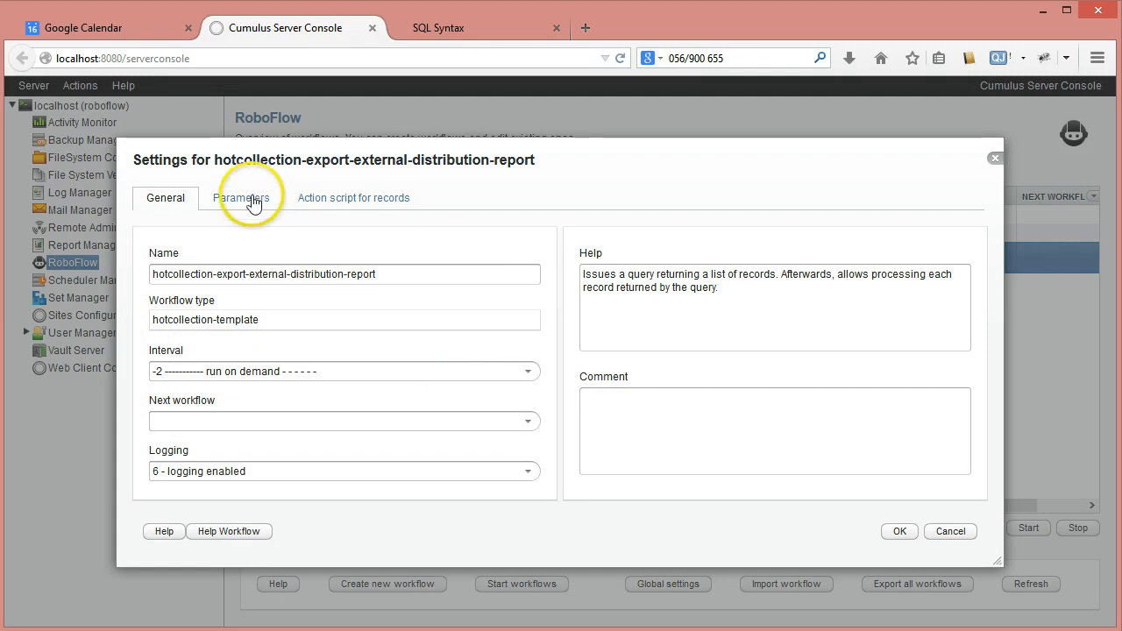
pyautogui.click(403, 313)
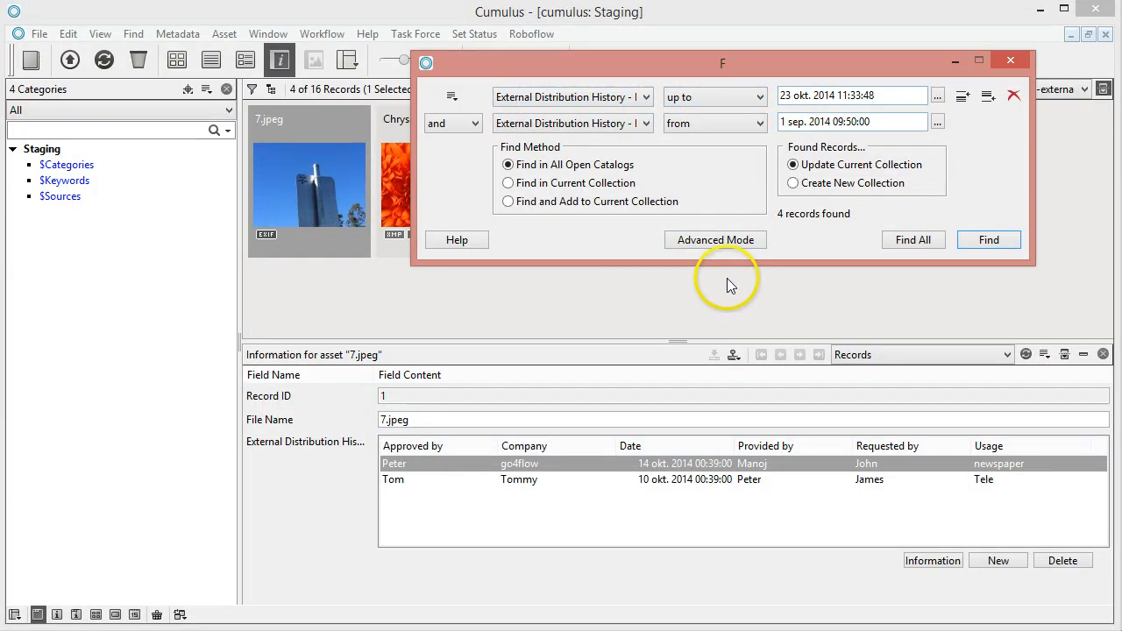
# Back in the Cumulus client, show the search in Advanced Mode, examine its field and date expressions, and select the whole query text
pyautogui.click(727, 246)
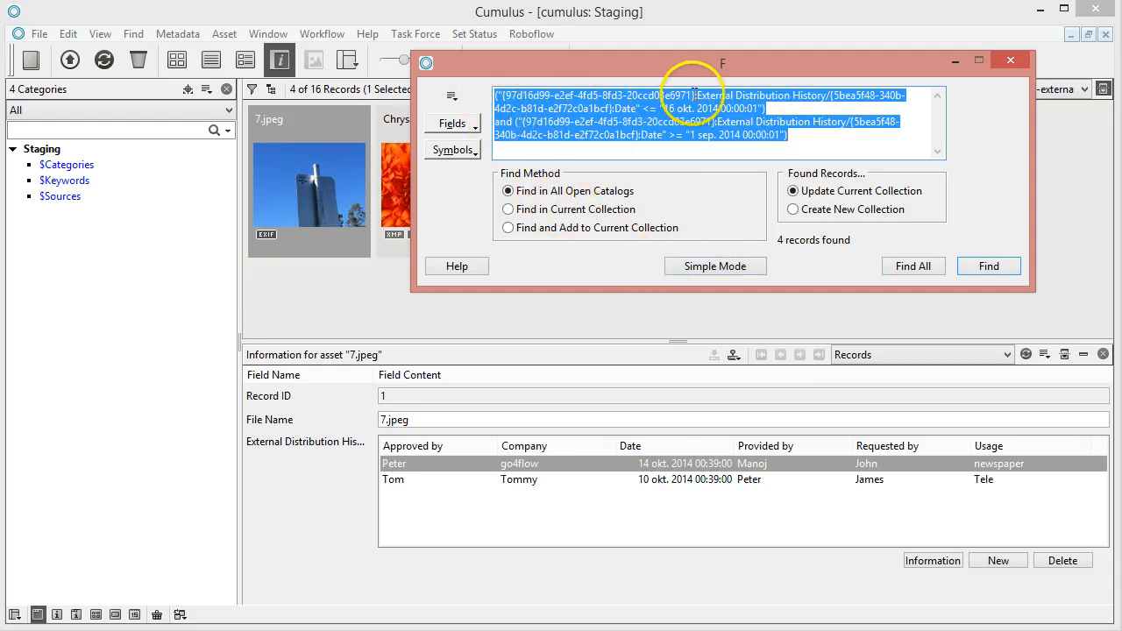
pyautogui.moveTo(695, 95); pyautogui.dragTo(825, 94)
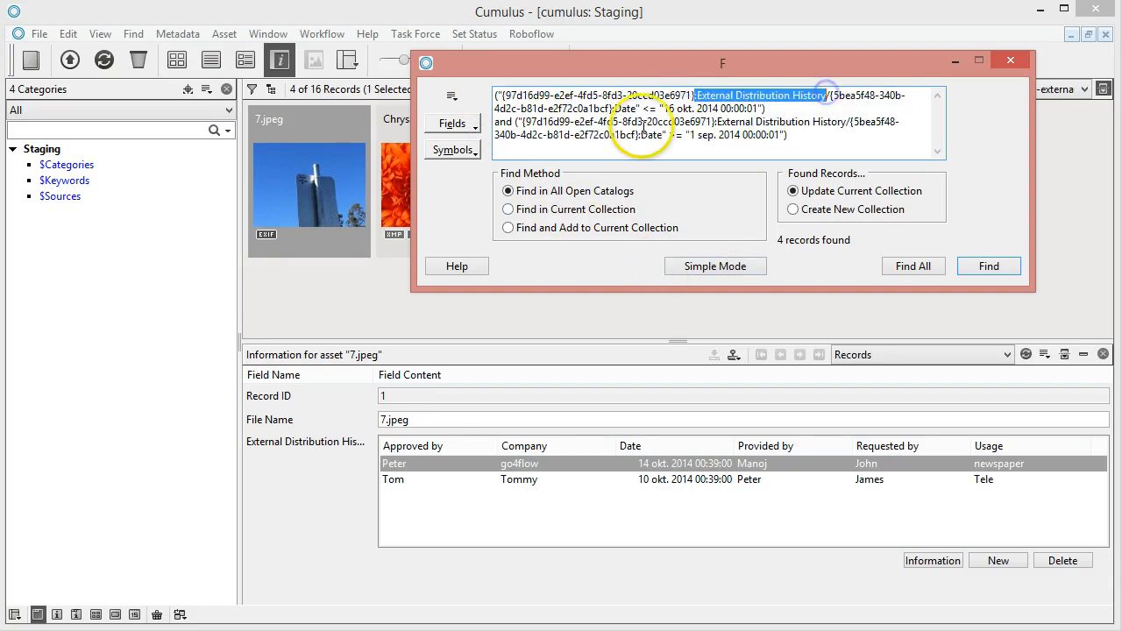
pyautogui.moveTo(547, 108); pyautogui.dragTo(642, 108)
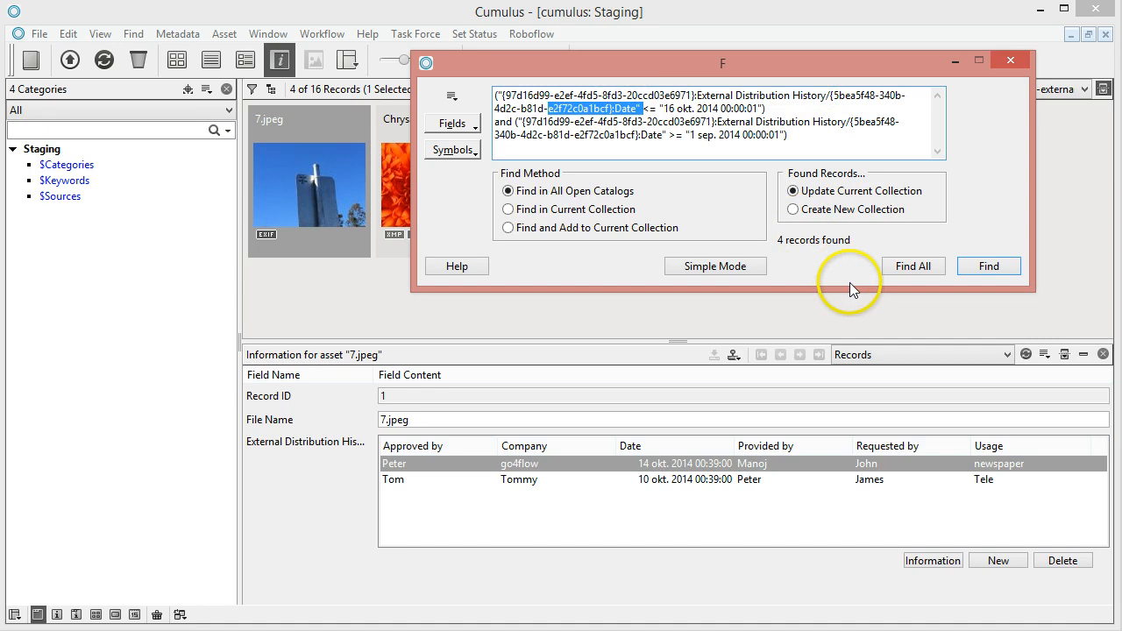
pyautogui.click(618, 107)
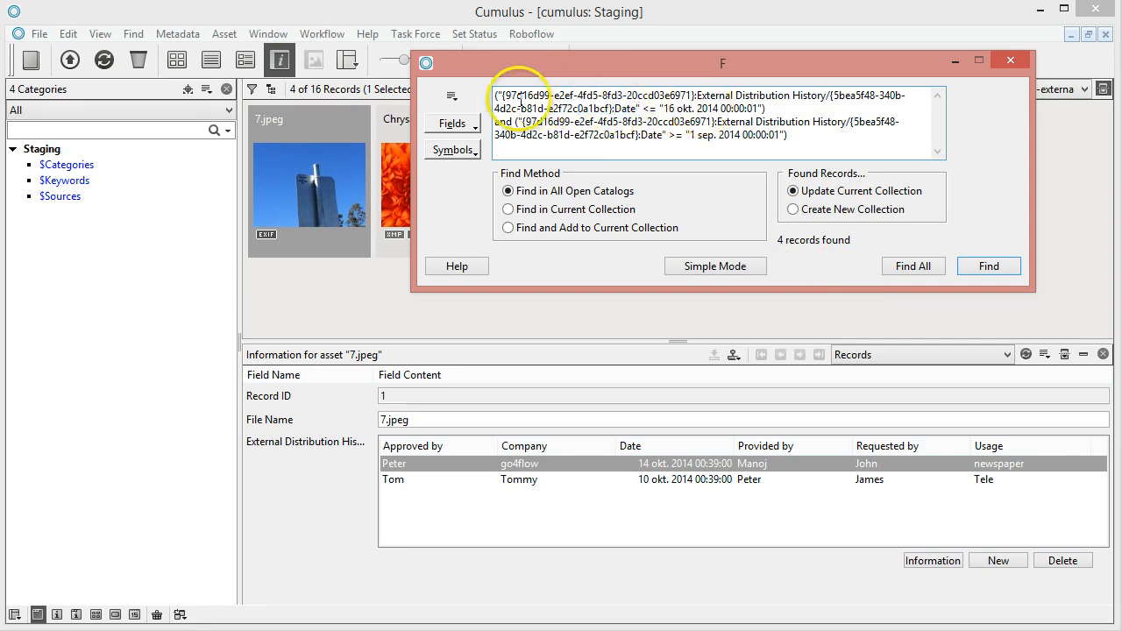
pyautogui.moveTo(501, 95); pyautogui.dragTo(682, 96)
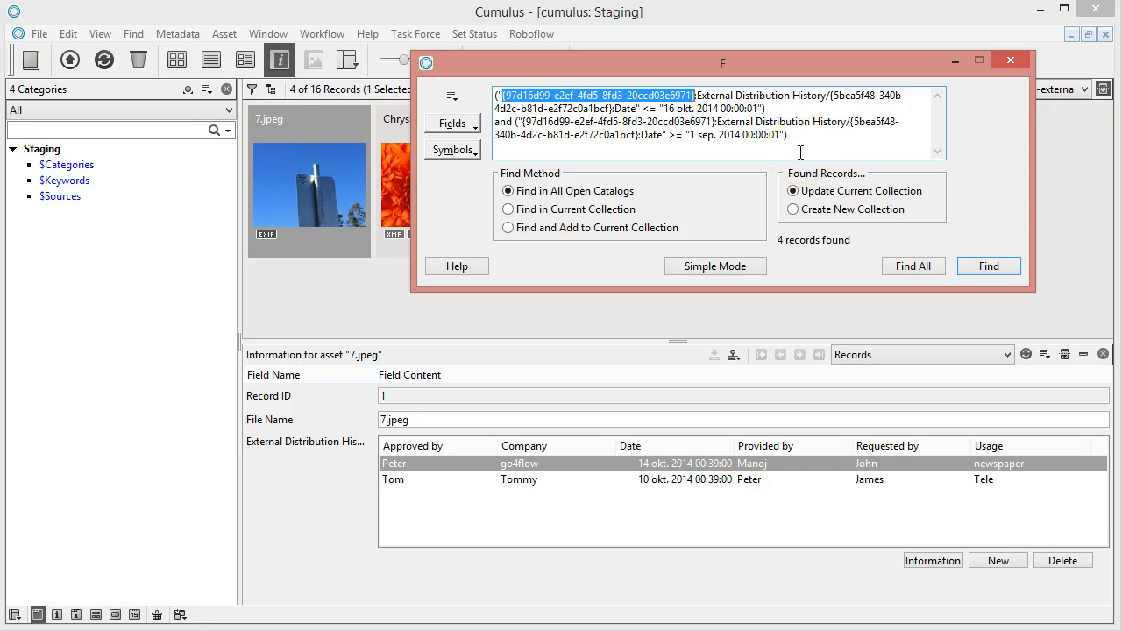
pyautogui.click(504, 94)
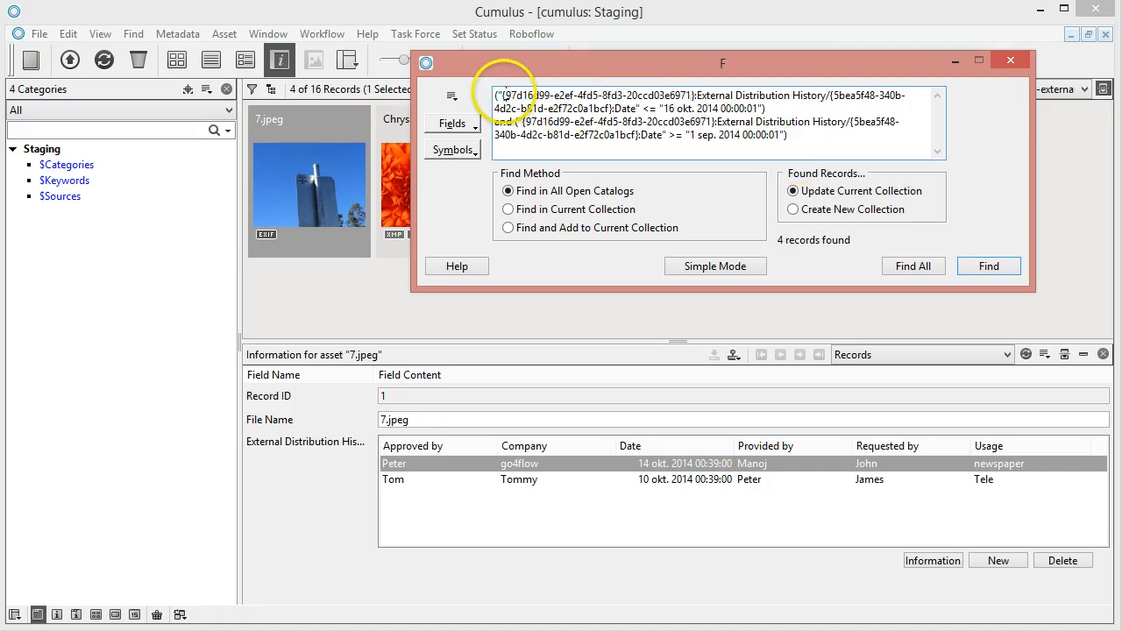
pyautogui.moveTo(500, 94); pyautogui.dragTo(633, 109)
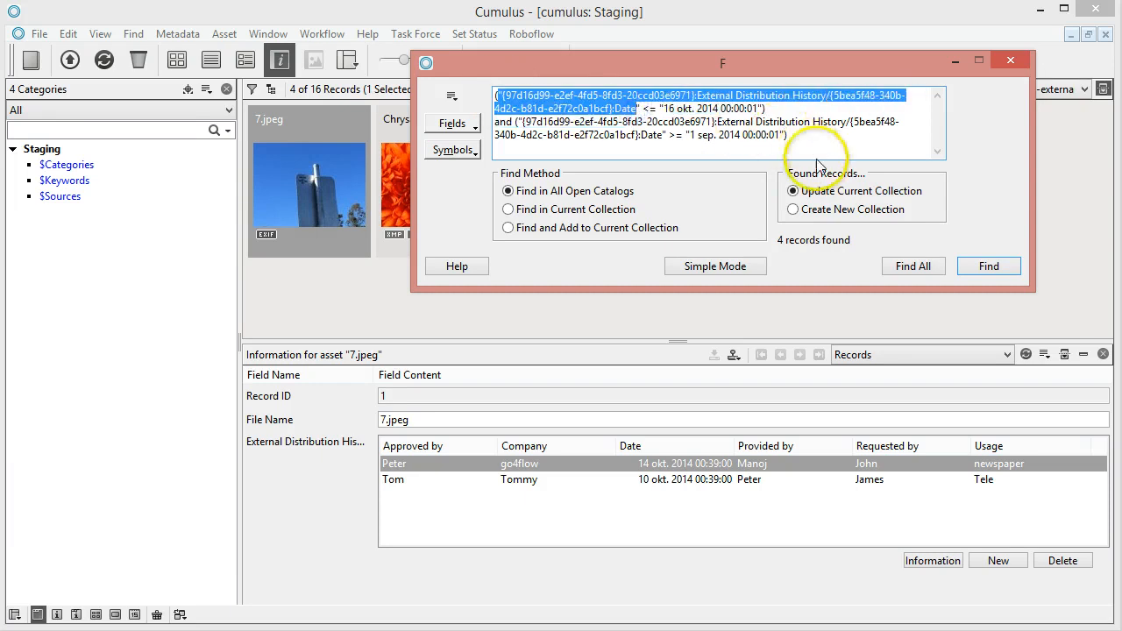
pyautogui.click(626, 138)
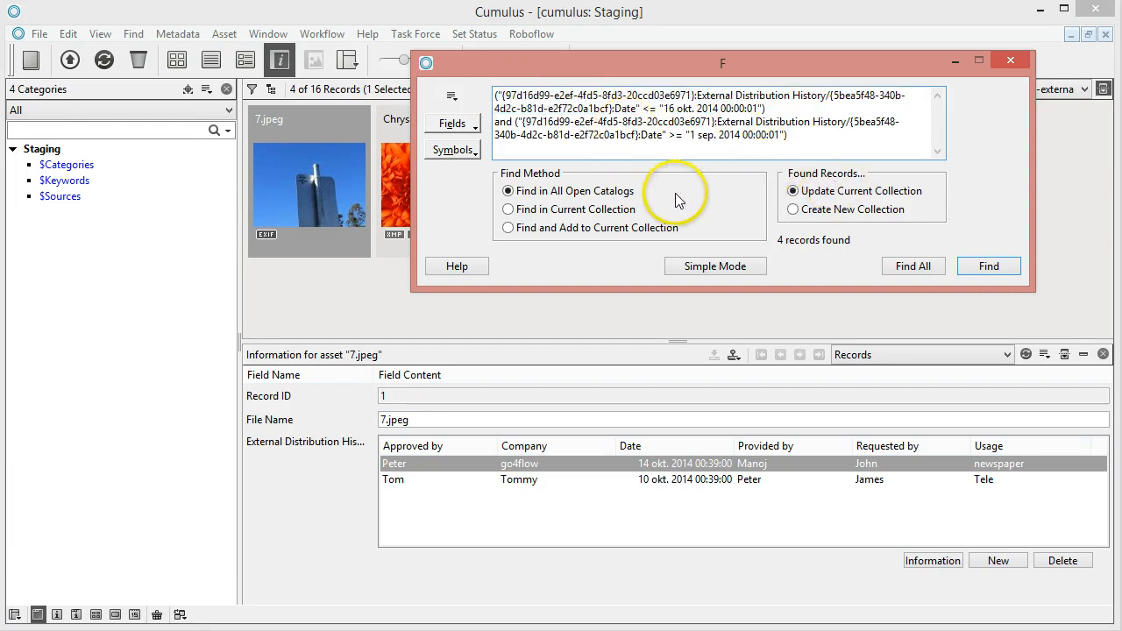
pyautogui.moveTo(793, 139); pyautogui.dragTo(449, 80)
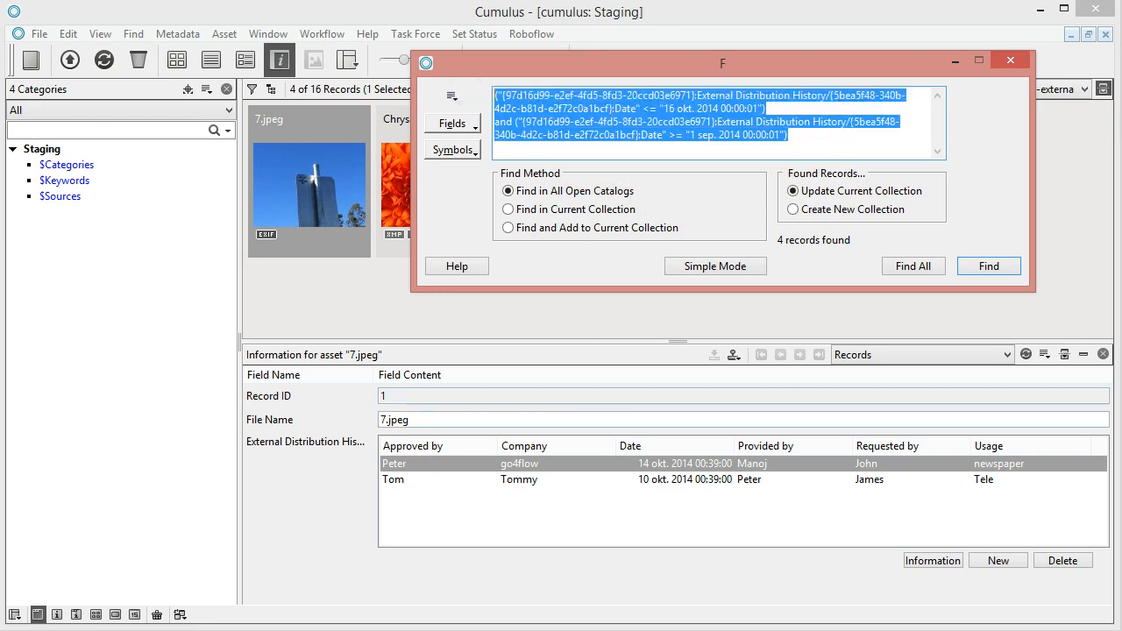
# Return to the workflow settings in the Server Console and compare the From Date and To Date parameters with their tags in the Cumulus query
pyautogui.click(44, 627)
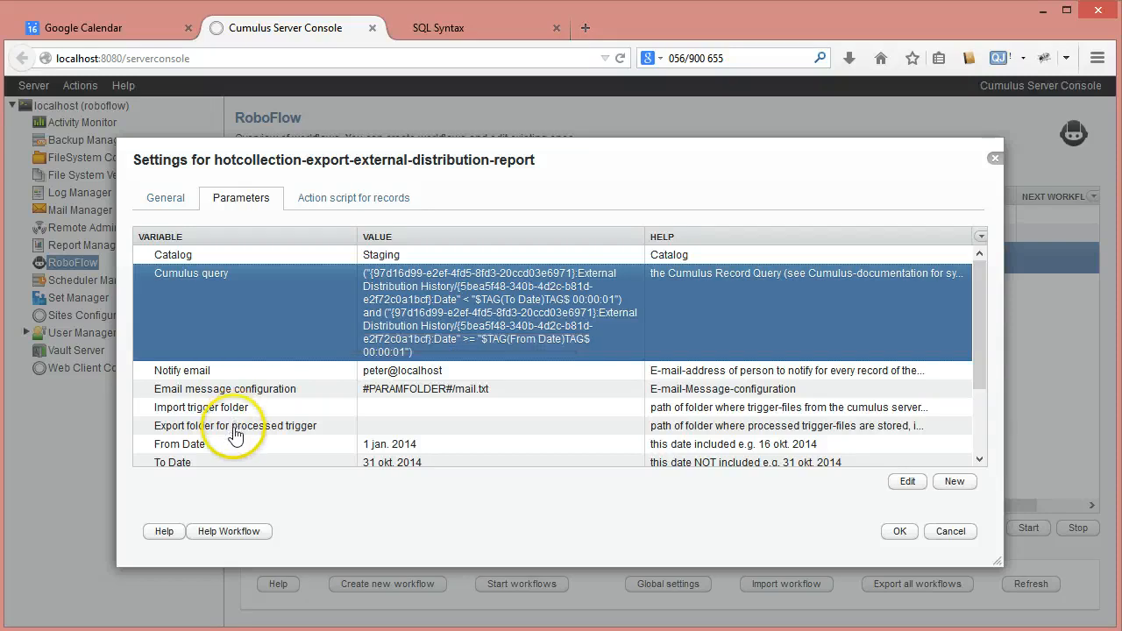
pyautogui.click(211, 445)
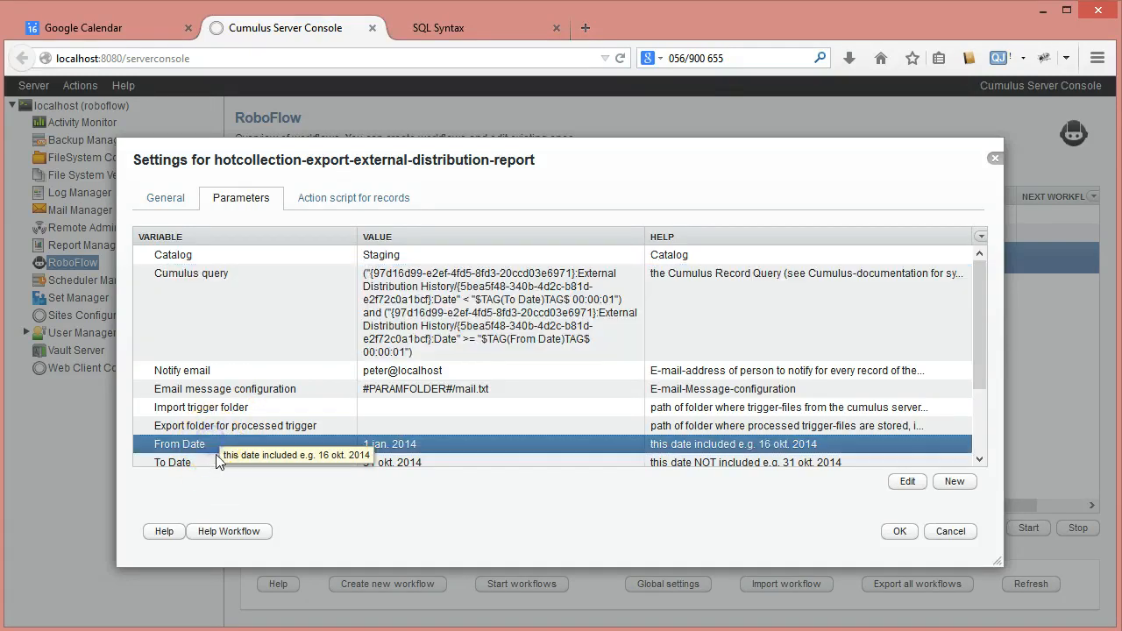
pyautogui.click(212, 461)
pyautogui.click(395, 442)
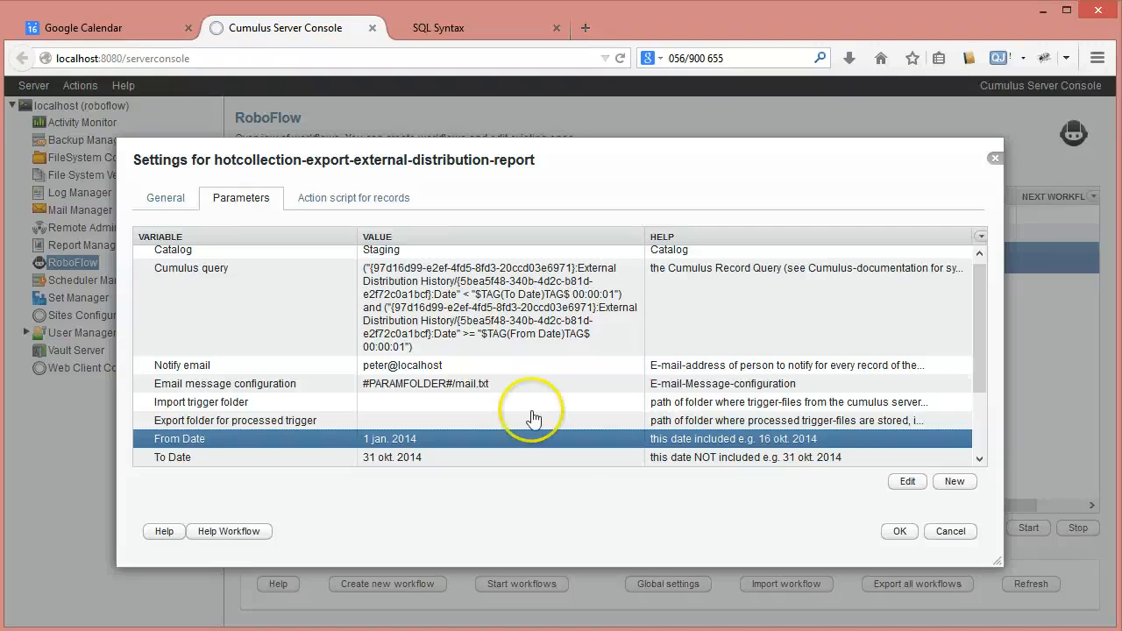
pyautogui.click(543, 315)
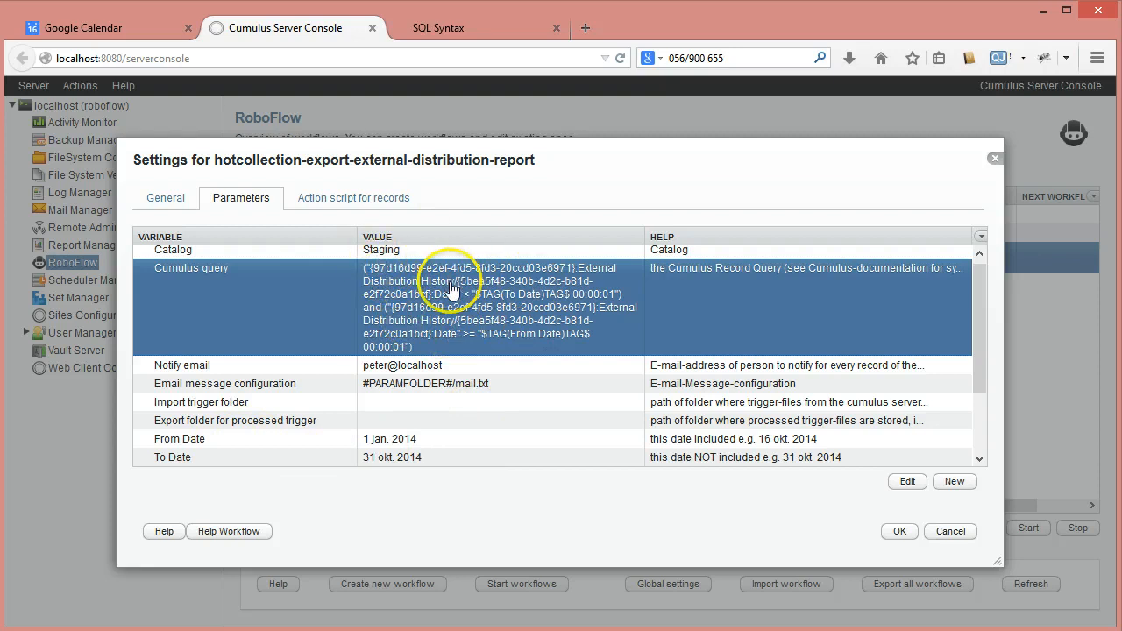
pyautogui.click(444, 442)
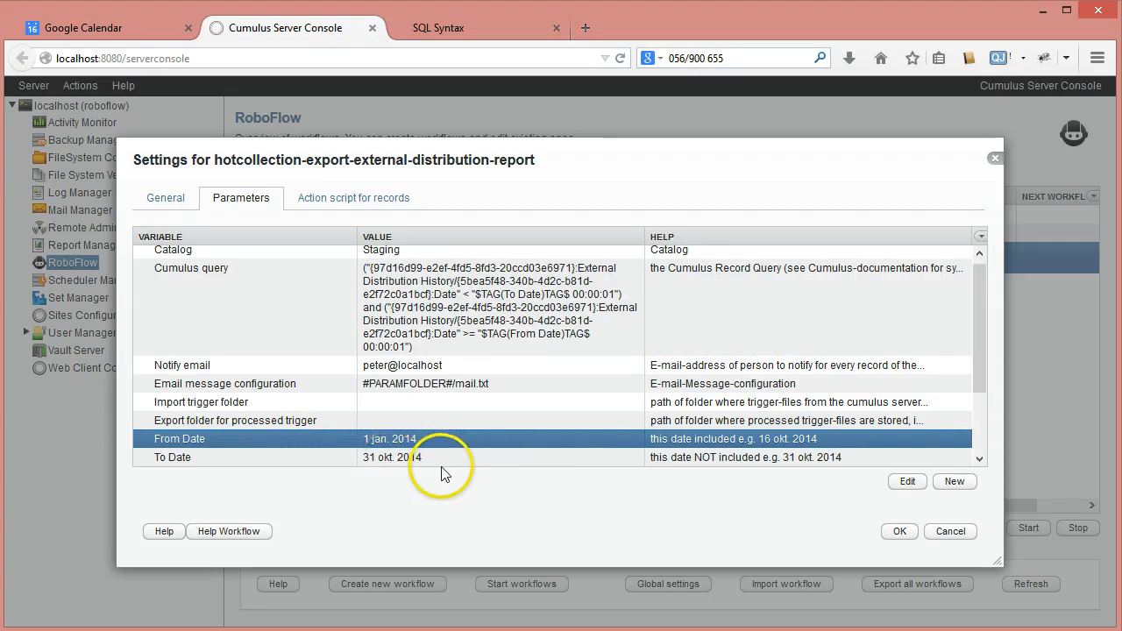
# In the workflow's action script for records, expand the test-workflow-progress condition and inspect its store-path-as-folder action
pyautogui.click(375, 200)
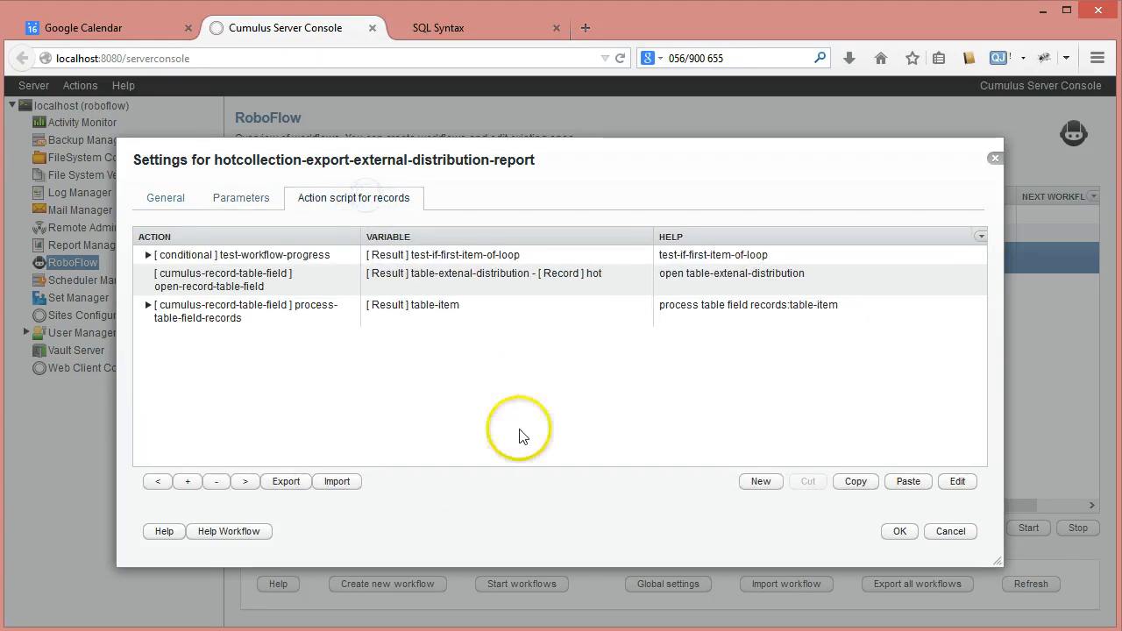
pyautogui.click(153, 255)
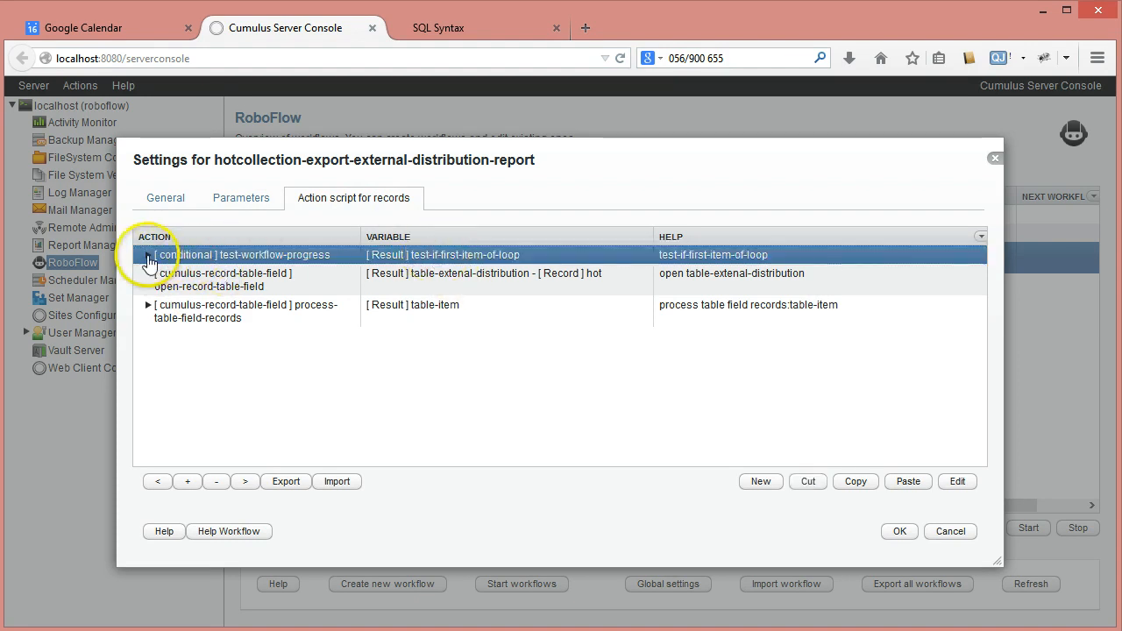
pyautogui.click(149, 255)
pyautogui.click(314, 282)
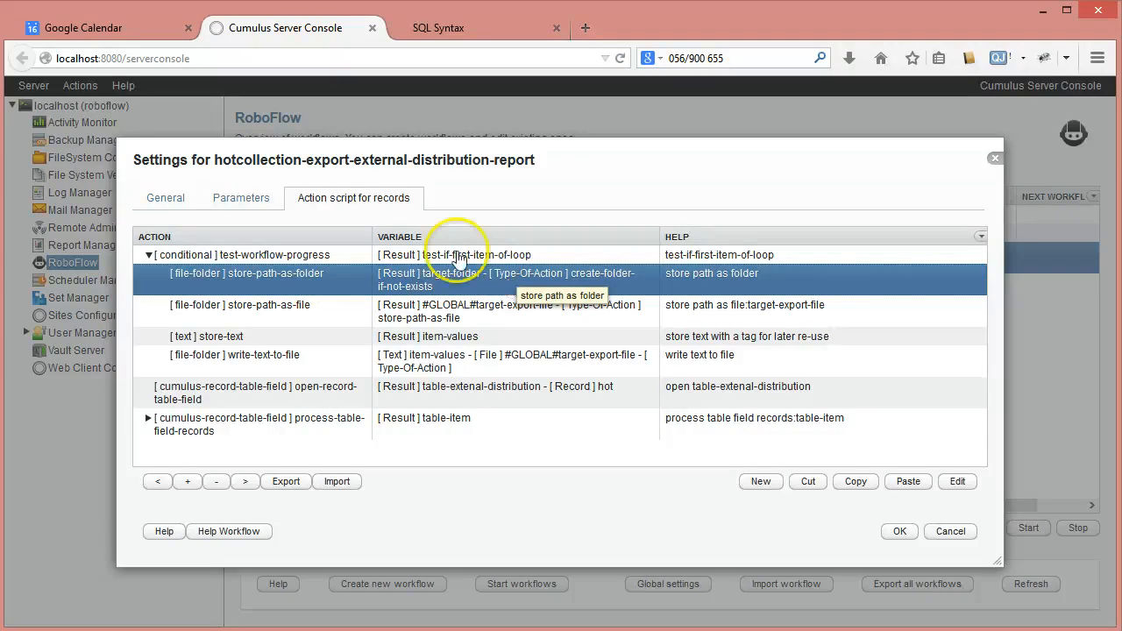
# Check the Target Export Folder value in the workflow's parameters and return to the start of the parameter list
pyautogui.click(241, 197)
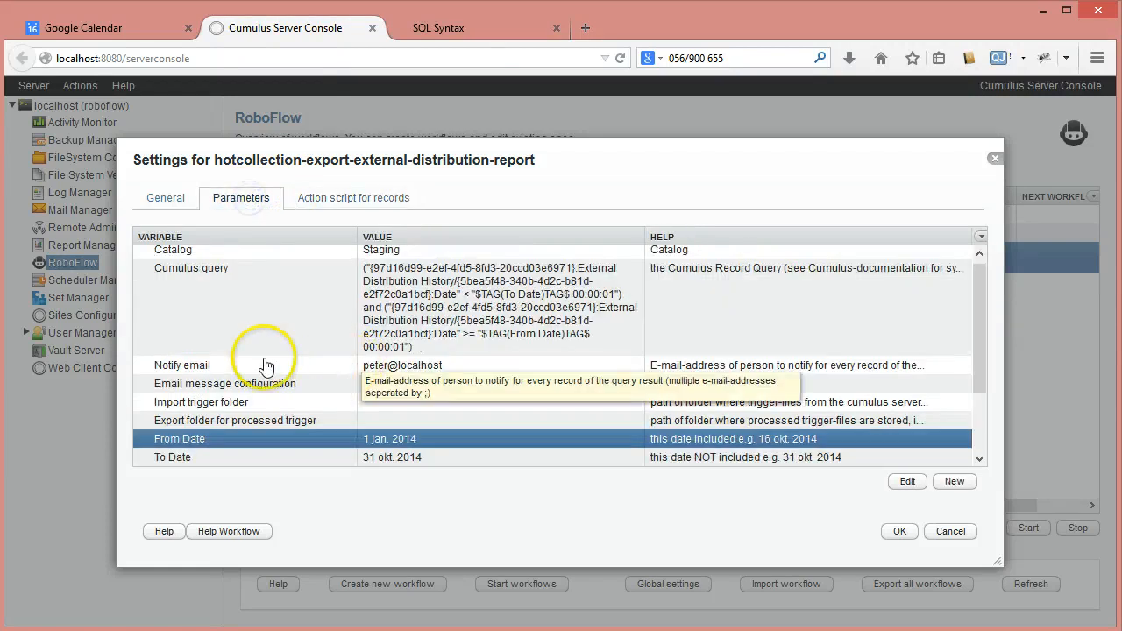
pyautogui.moveTo(979, 378); pyautogui.dragTo(982, 456)
pyautogui.click(379, 401)
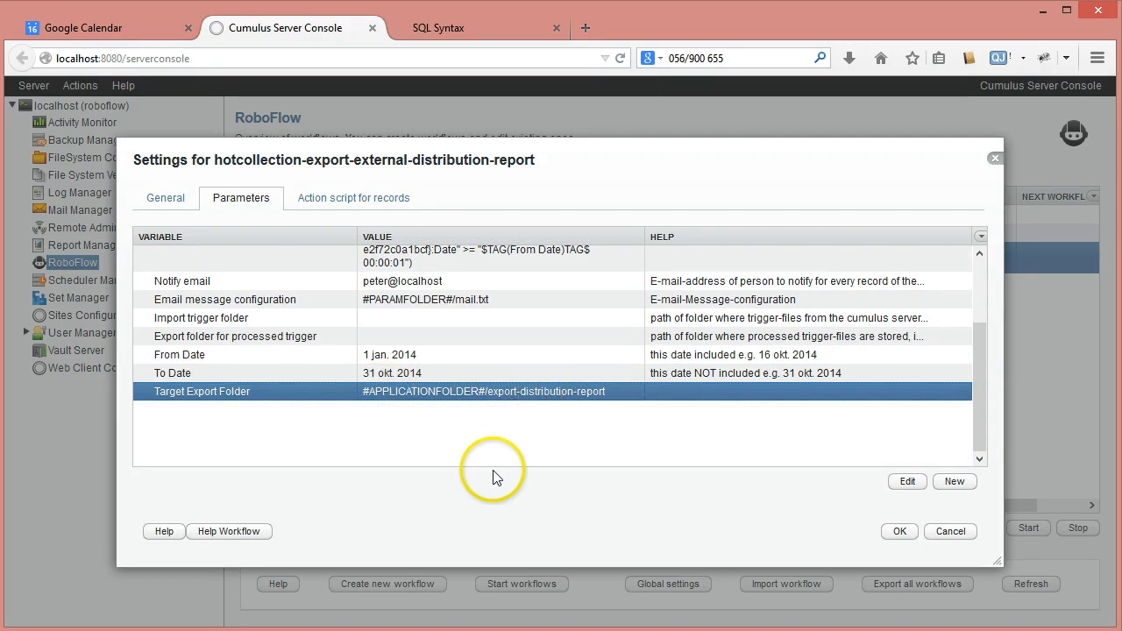
pyautogui.click(980, 421)
pyautogui.moveTo(983, 418); pyautogui.dragTo(971, 316)
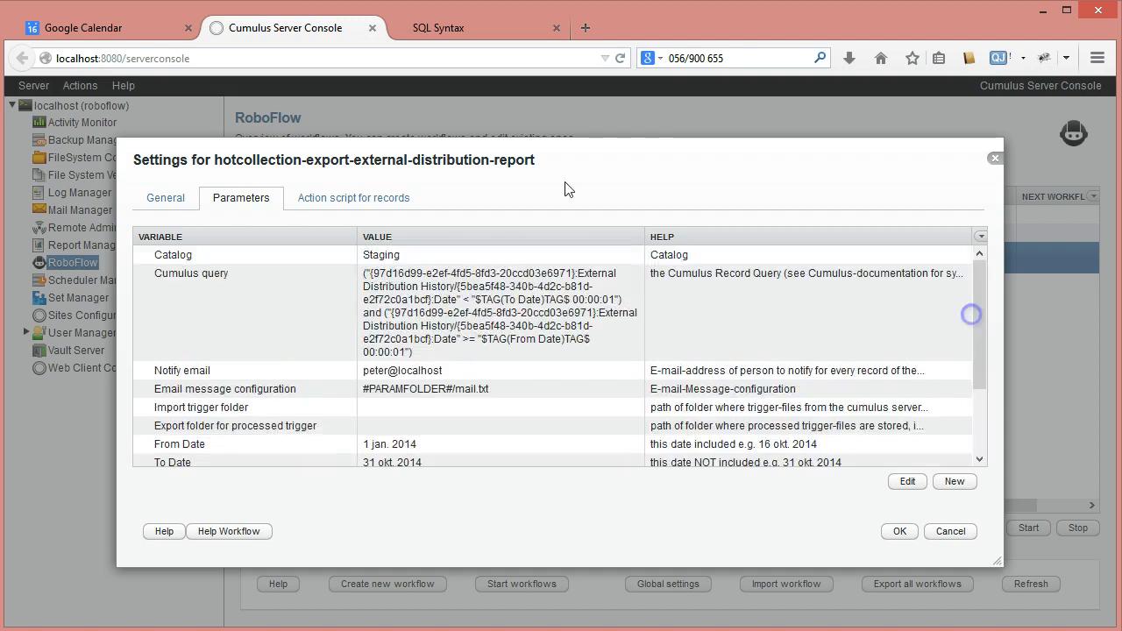
# In the action script for records, inspect the store-path-as-file action's Path-Of-File, from the Target Export Folder tag through the date tags to the .csv extension
pyautogui.click(391, 208)
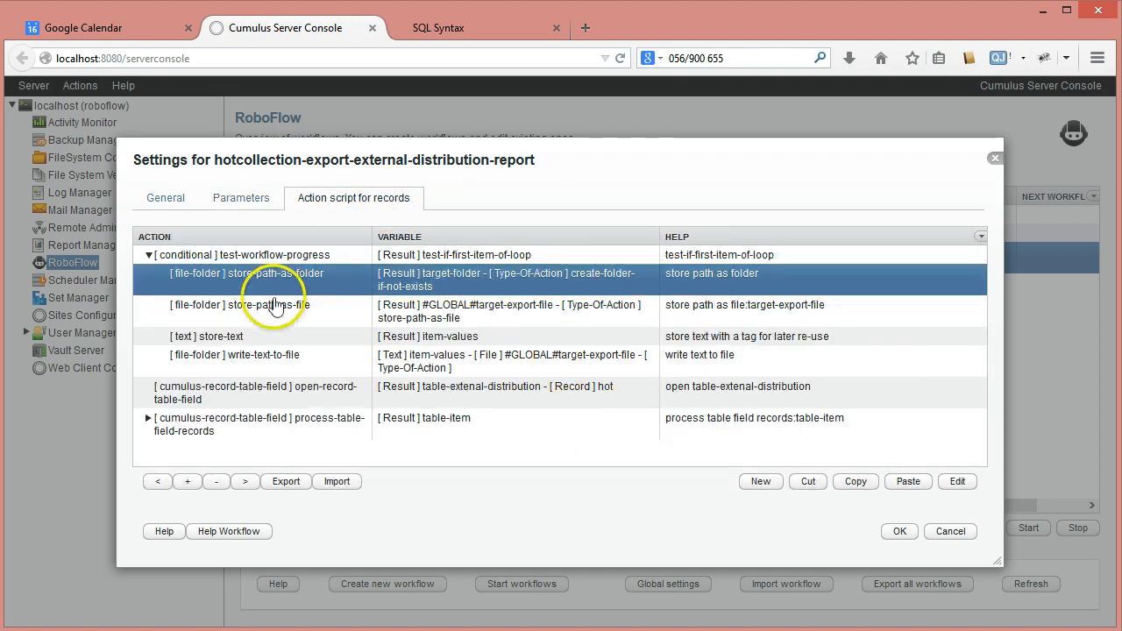
pyautogui.click(273, 309)
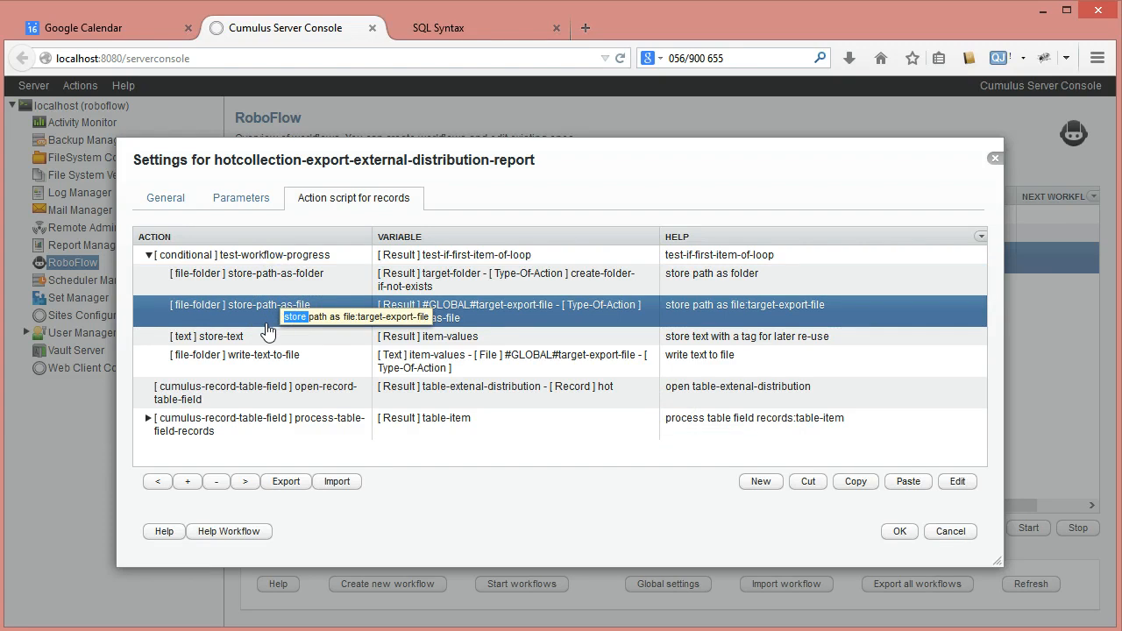
pyautogui.doubleClick(261, 306)
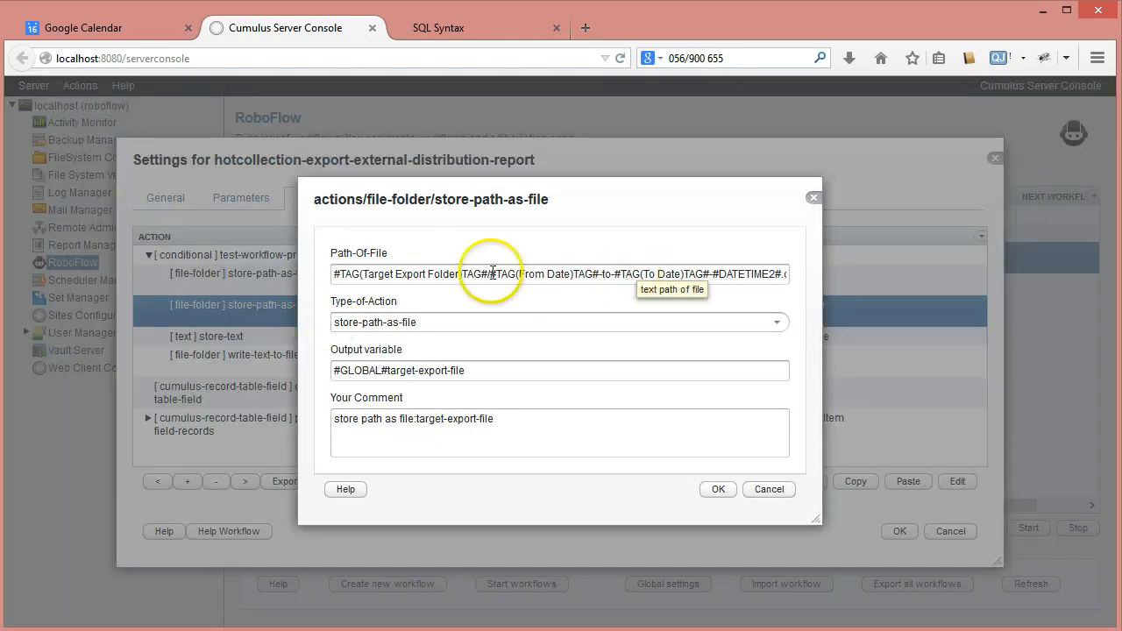
pyautogui.moveTo(336, 274); pyautogui.dragTo(470, 274)
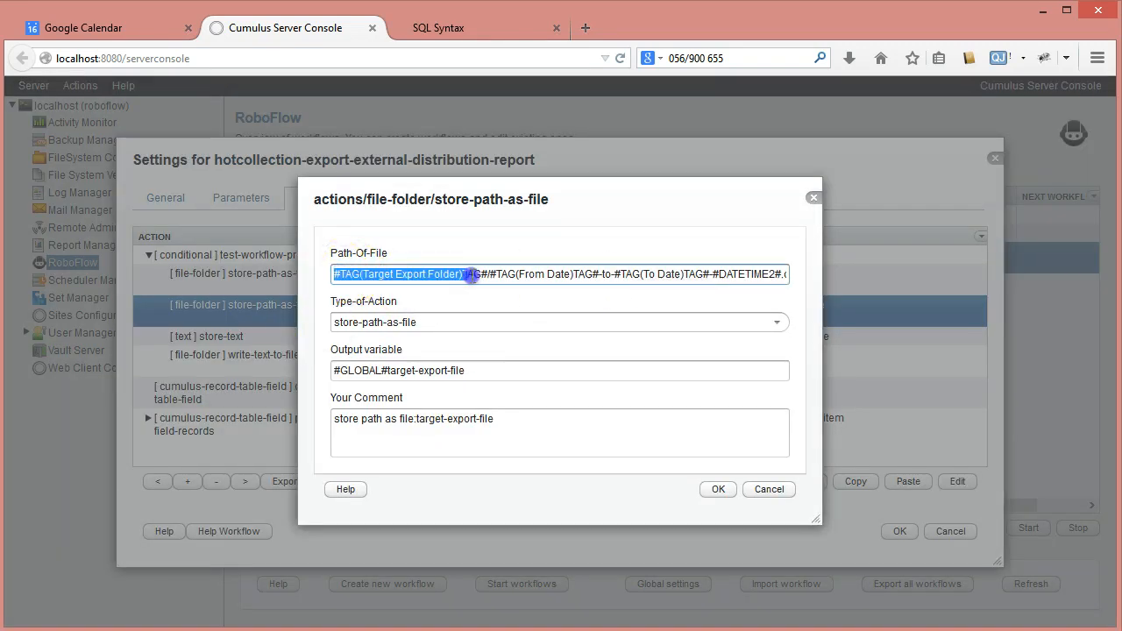
pyautogui.click(496, 274)
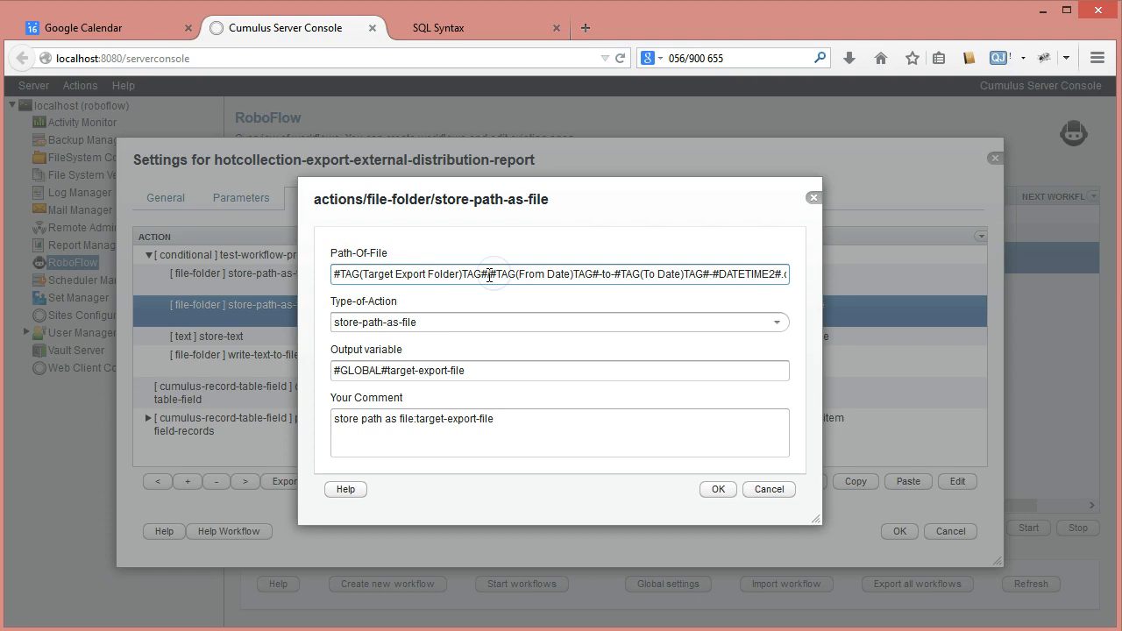
pyautogui.moveTo(502, 275); pyautogui.dragTo(605, 280)
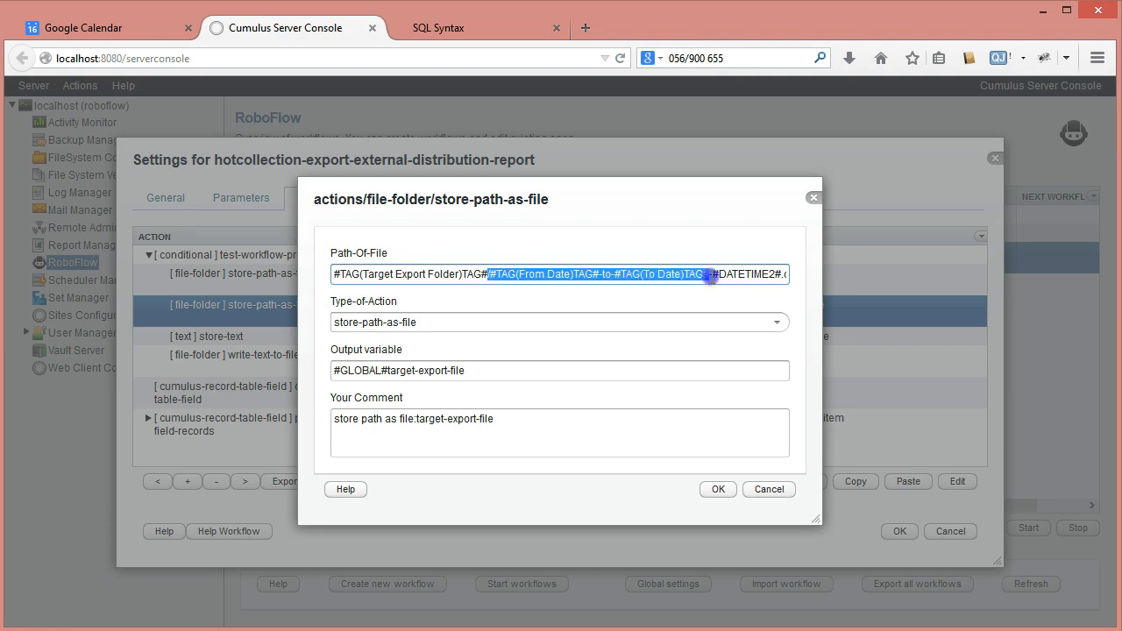
pyautogui.moveTo(715, 273); pyautogui.dragTo(812, 277)
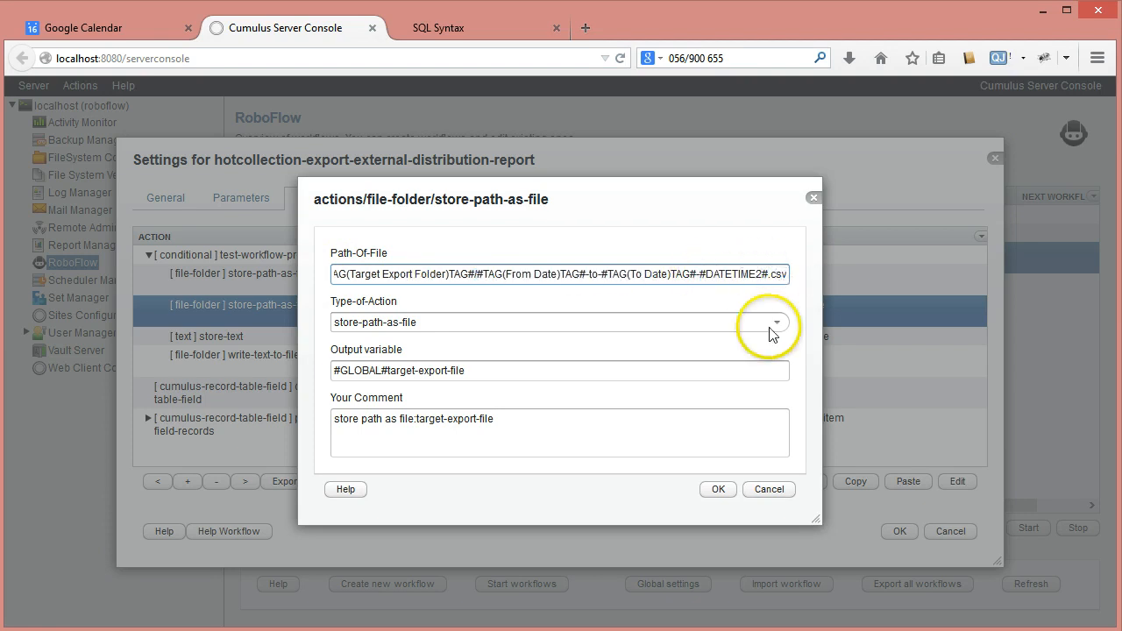
pyautogui.click(794, 490)
# Review the header text and #CRLF# tag in the store-text action, plus the write-text-to-file action's settings, leaving both unchanged
pyautogui.click(367, 342)
pyautogui.doubleClick(366, 342)
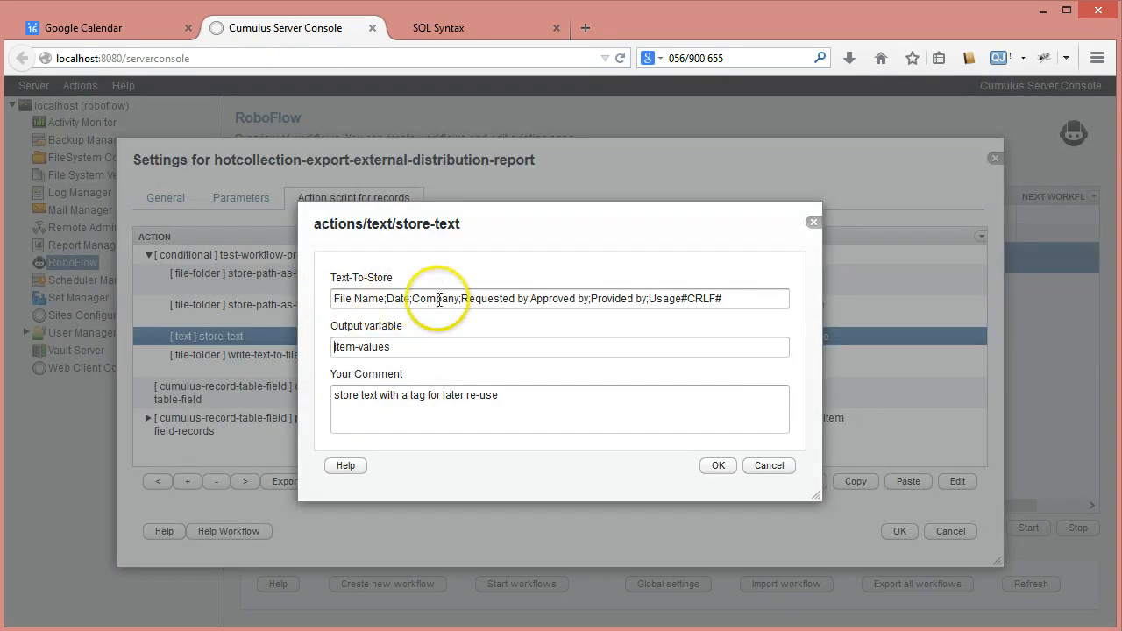
pyautogui.moveTo(678, 299); pyautogui.dragTo(738, 301)
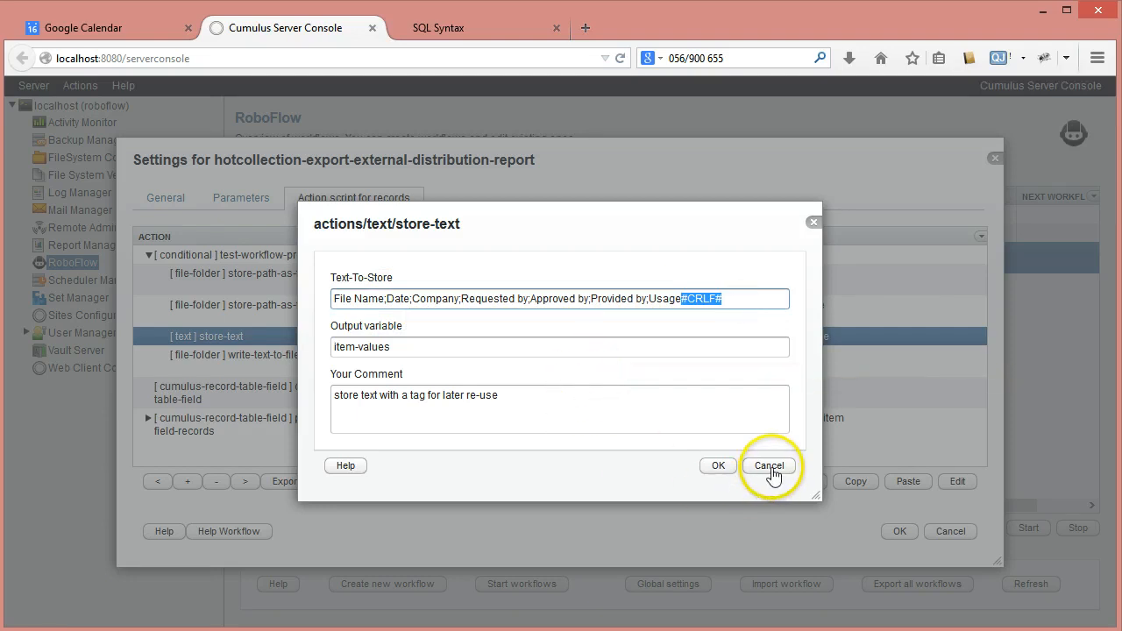
pyautogui.click(768, 465)
pyautogui.doubleClick(293, 360)
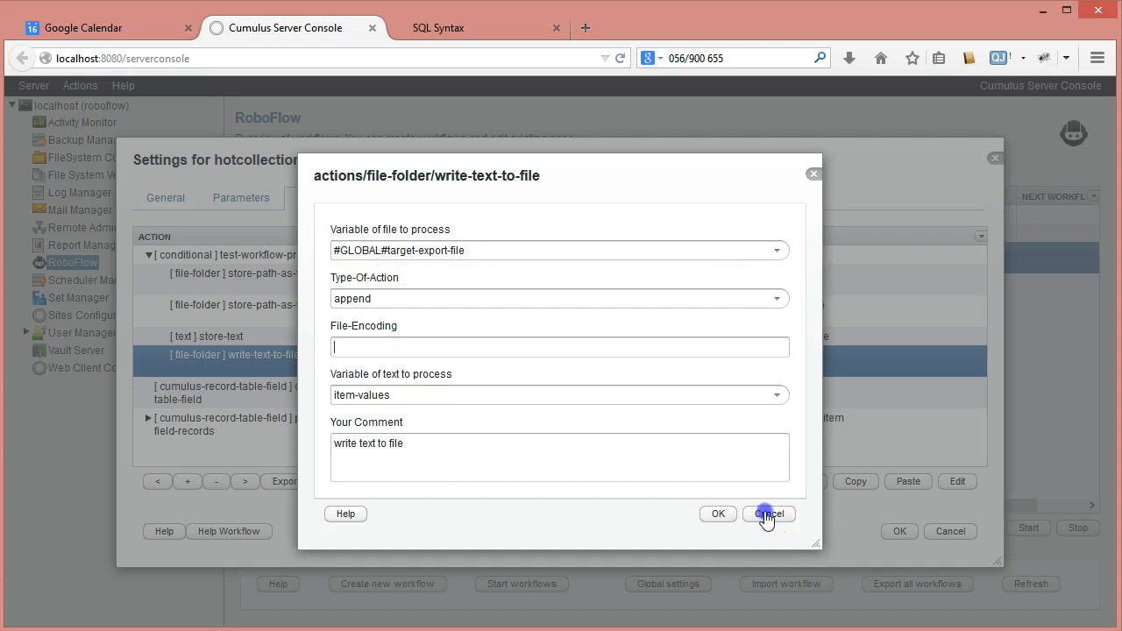
pyautogui.click(765, 516)
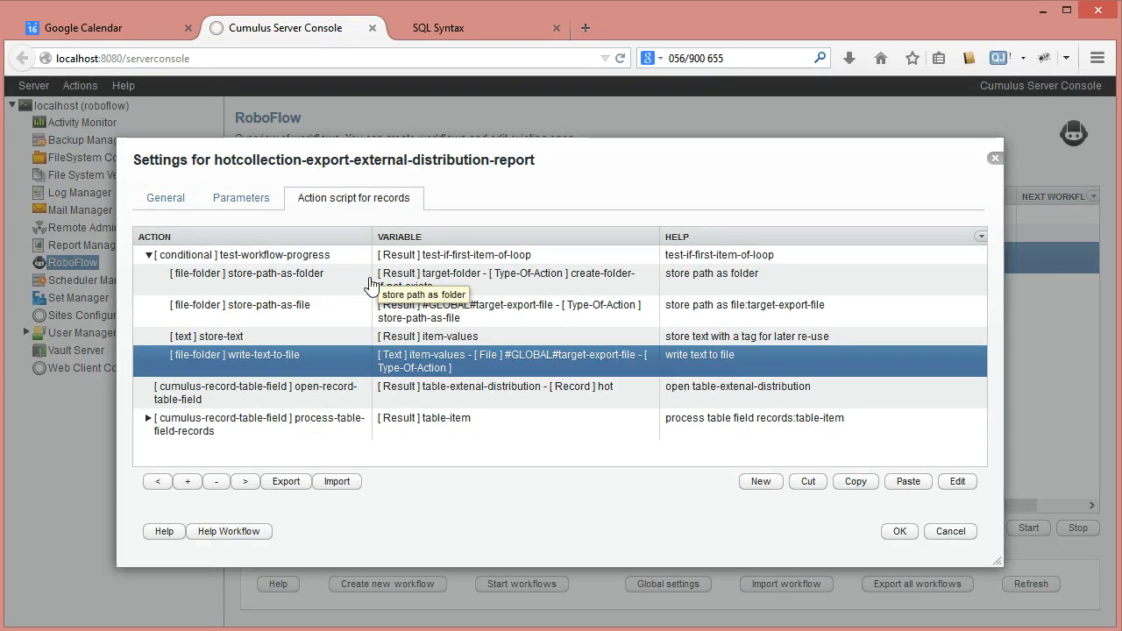
# Reopen the store-path-as-file action, highlight the #GLOBAL# prefix of its output variable, and close it without changes
pyautogui.click(333, 282)
pyautogui.click(462, 291)
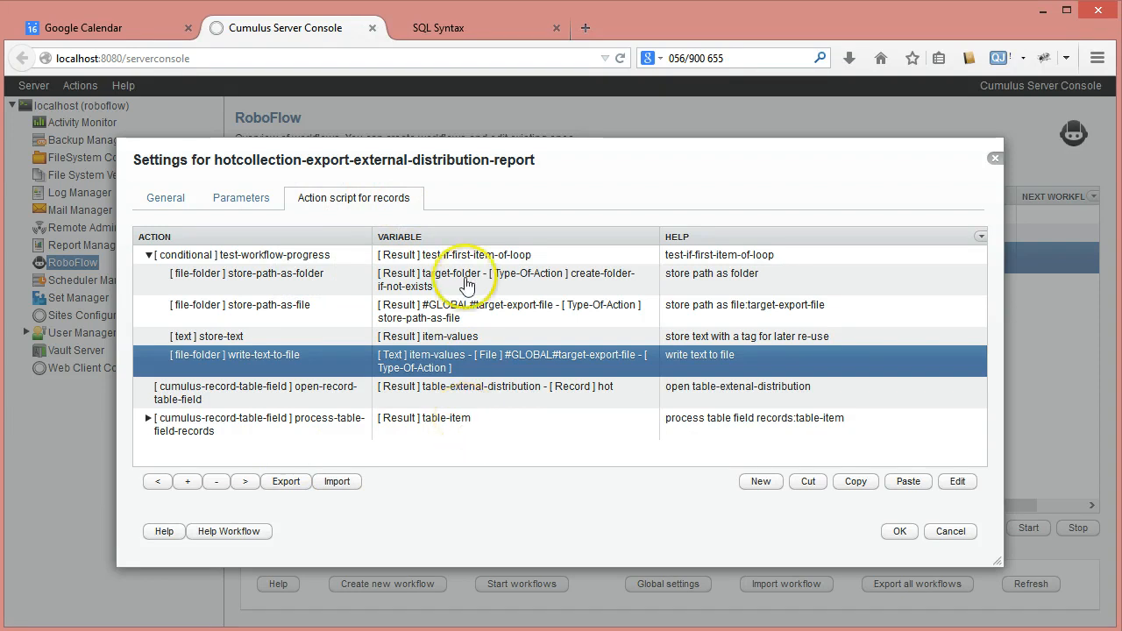
pyautogui.click(456, 311)
pyautogui.click(455, 311)
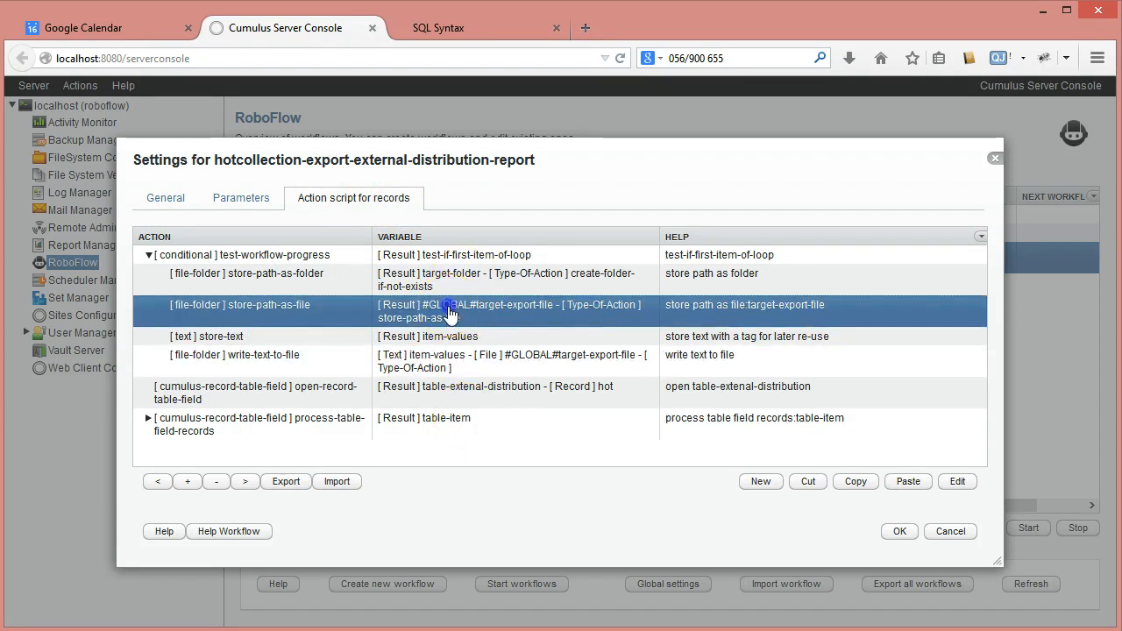
pyautogui.click(383, 370)
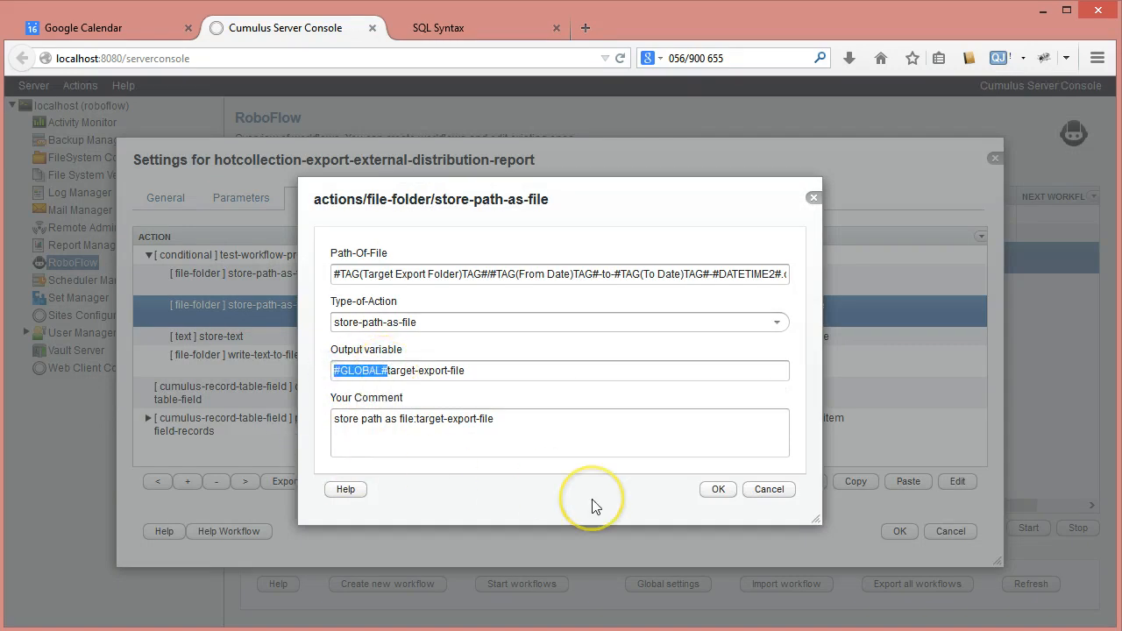
pyautogui.click(765, 491)
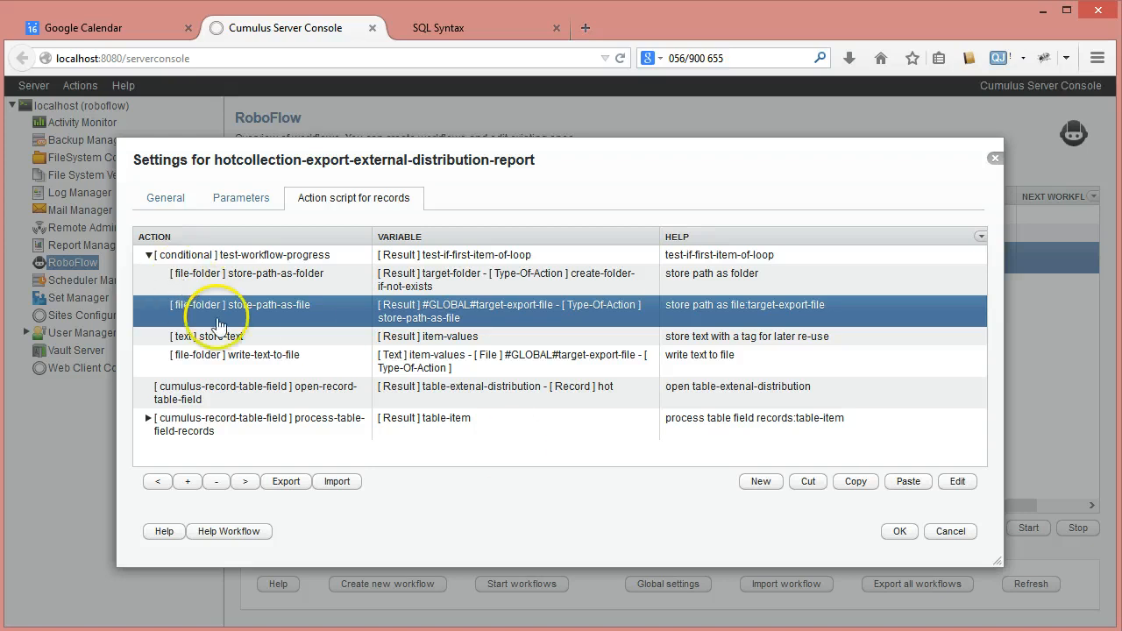
# Collapse the test-workflow-progress condition and go through the script's top-level condition, open-record-table-field and process-table-field-records actions
pyautogui.click(269, 370)
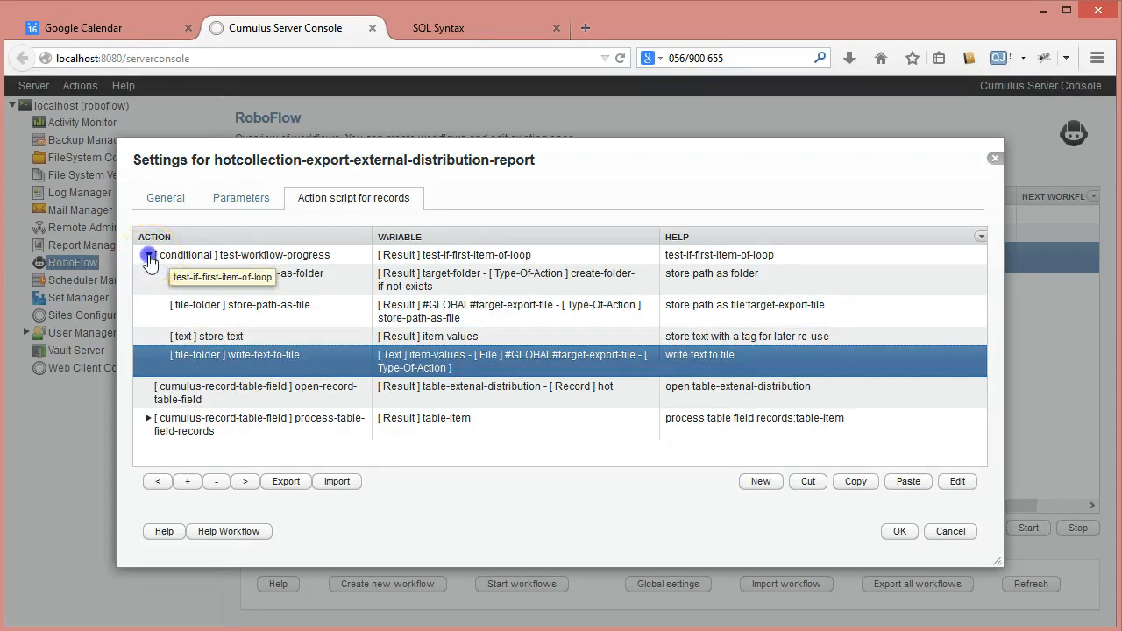
pyautogui.click(149, 255)
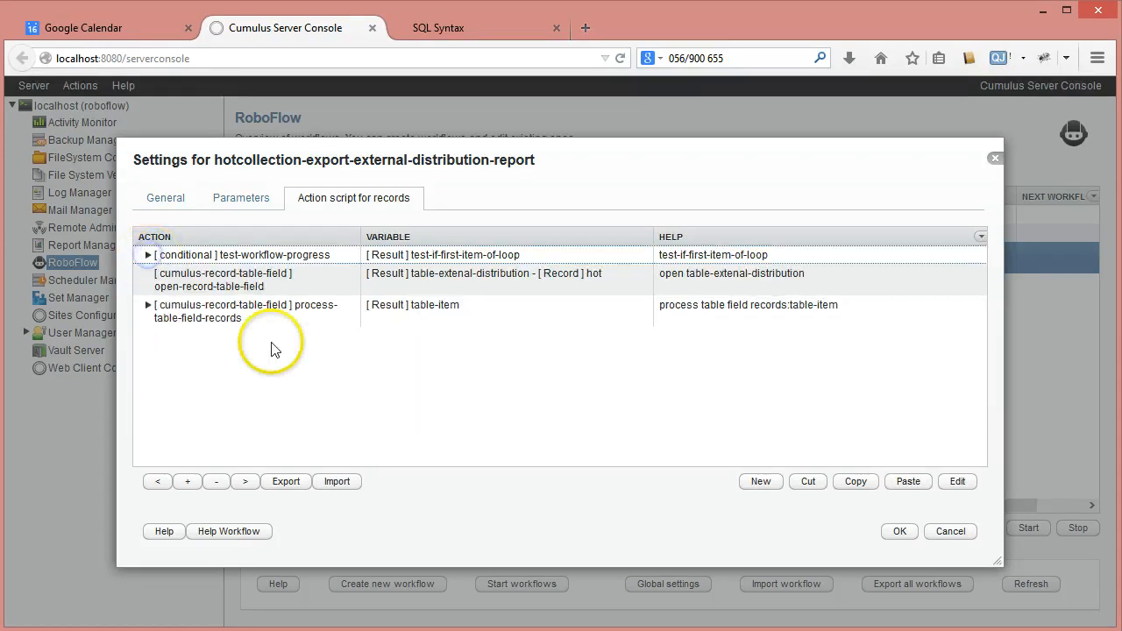
pyautogui.click(229, 255)
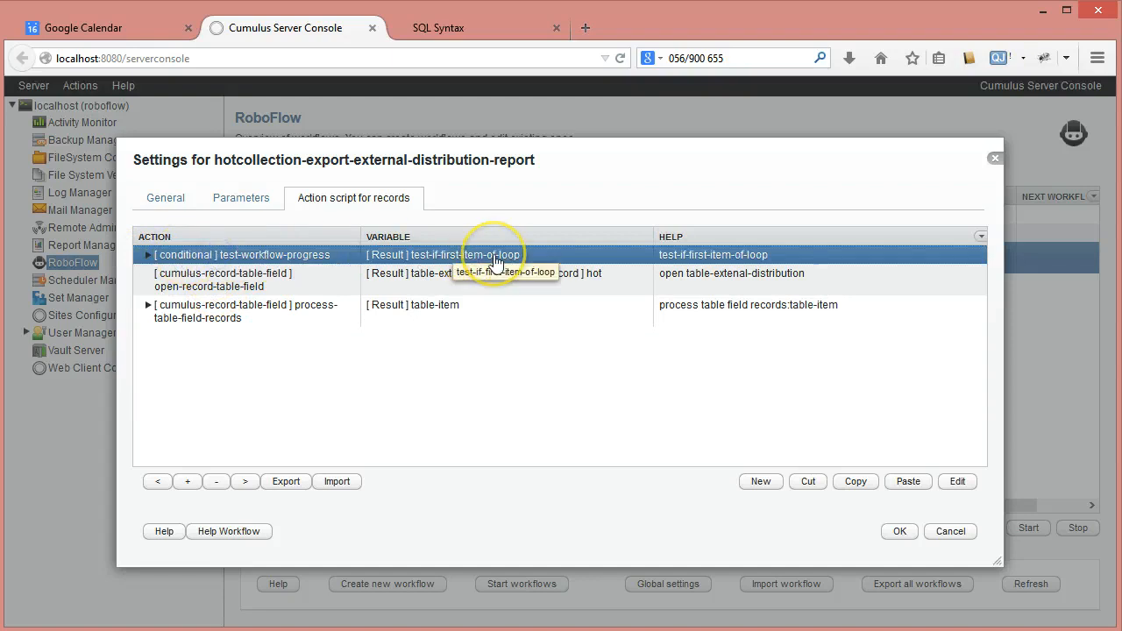
pyautogui.click(230, 284)
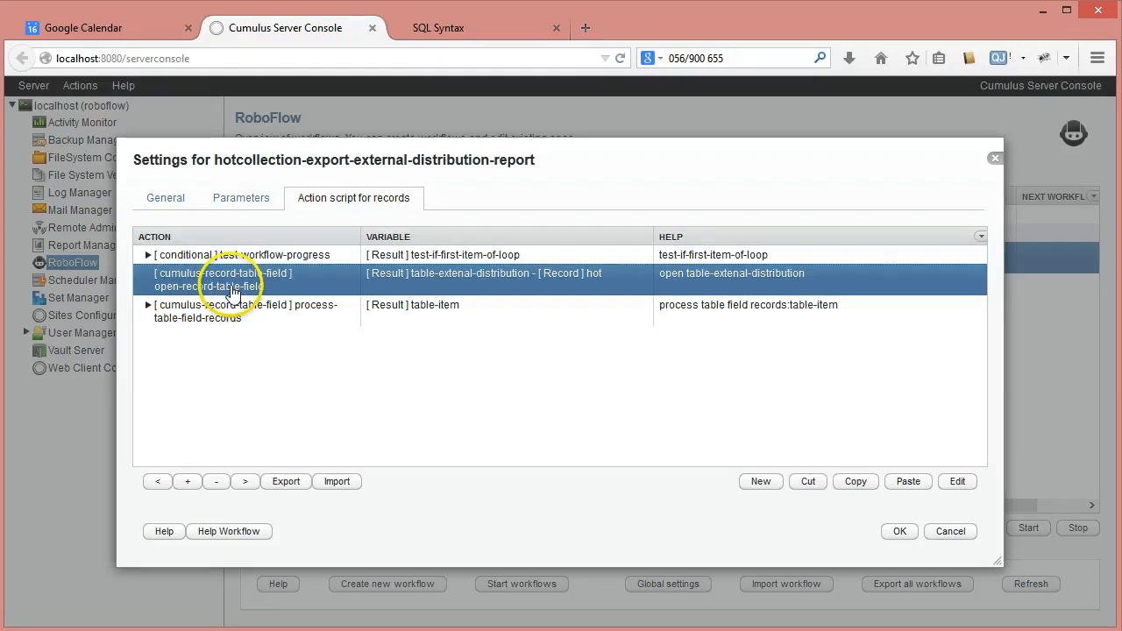
pyautogui.click(194, 318)
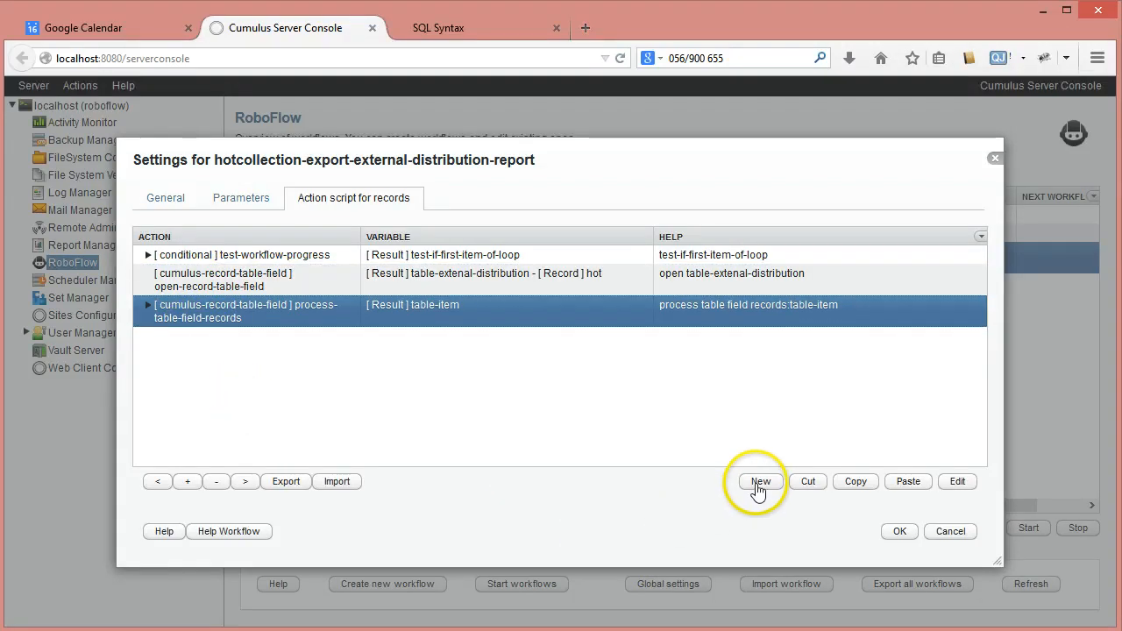
pyautogui.click(250, 281)
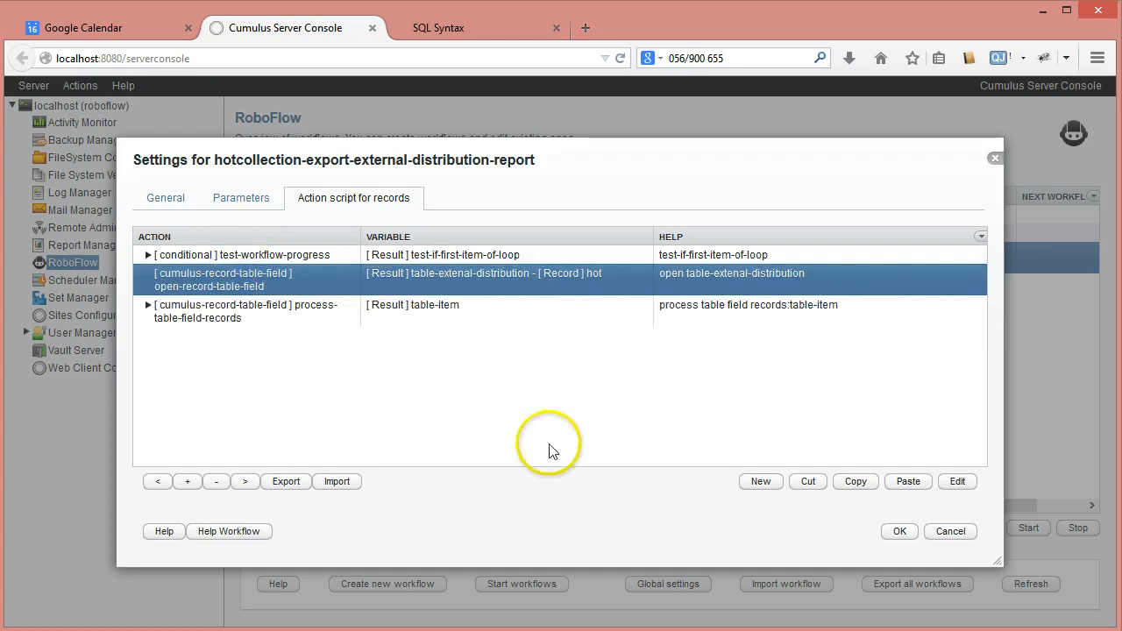
# Add a cumulus-record-table-field action close-record-field-table after process-table-field-records, with table-extenal-distribution as the variable to process
pyautogui.click(219, 317)
pyautogui.click(761, 481)
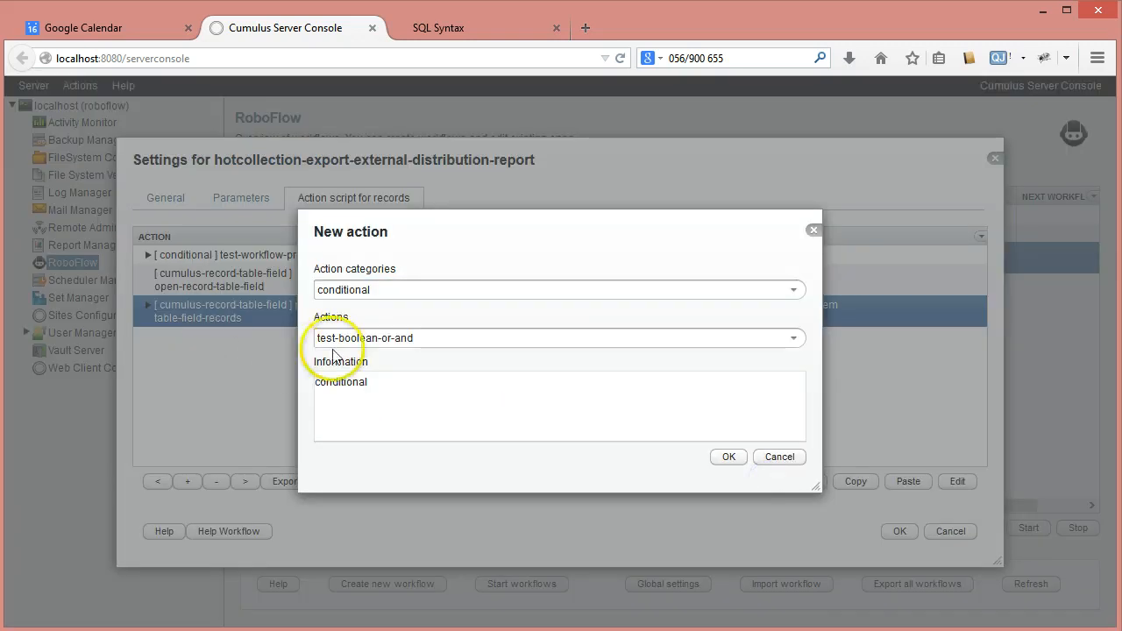
pyautogui.click(795, 290)
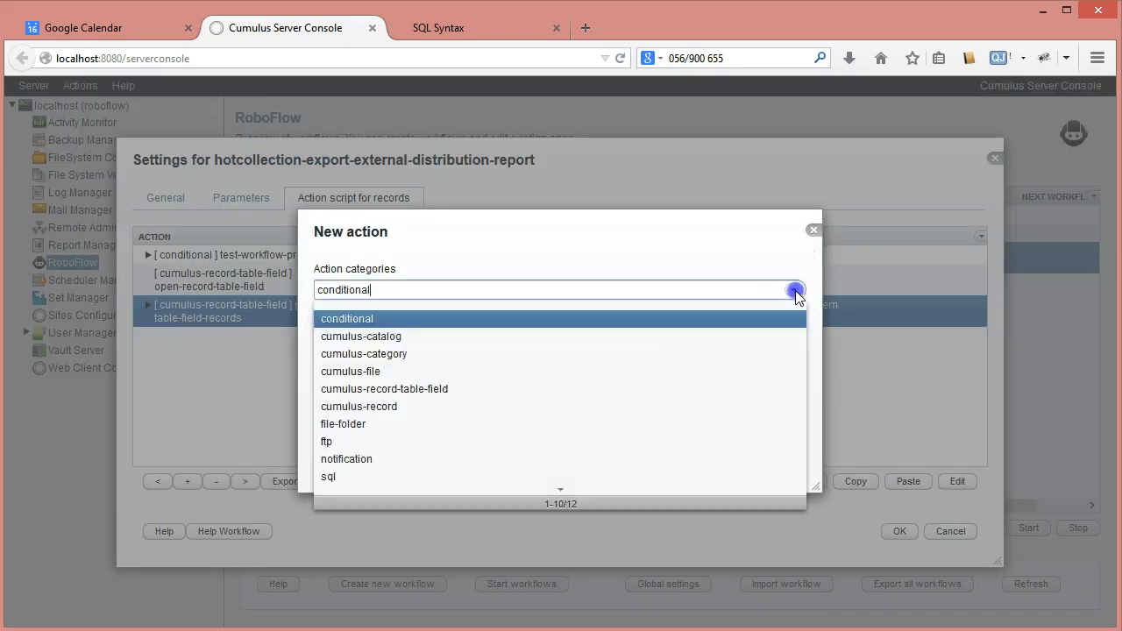
pyautogui.click(420, 388)
pyautogui.click(794, 338)
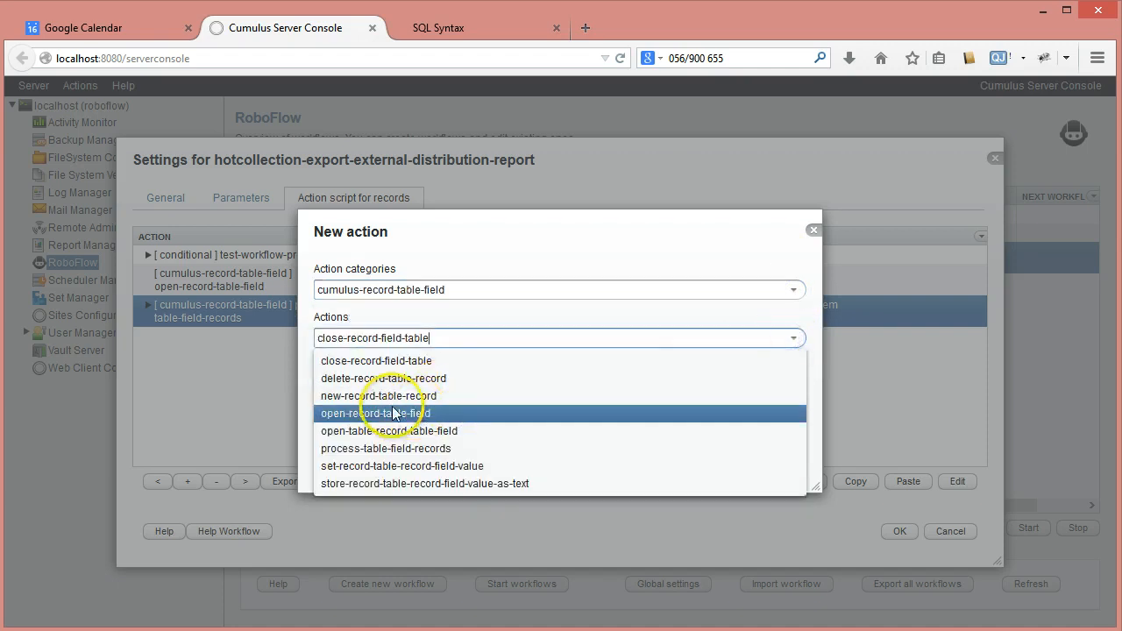
pyautogui.click(363, 360)
pyautogui.click(731, 458)
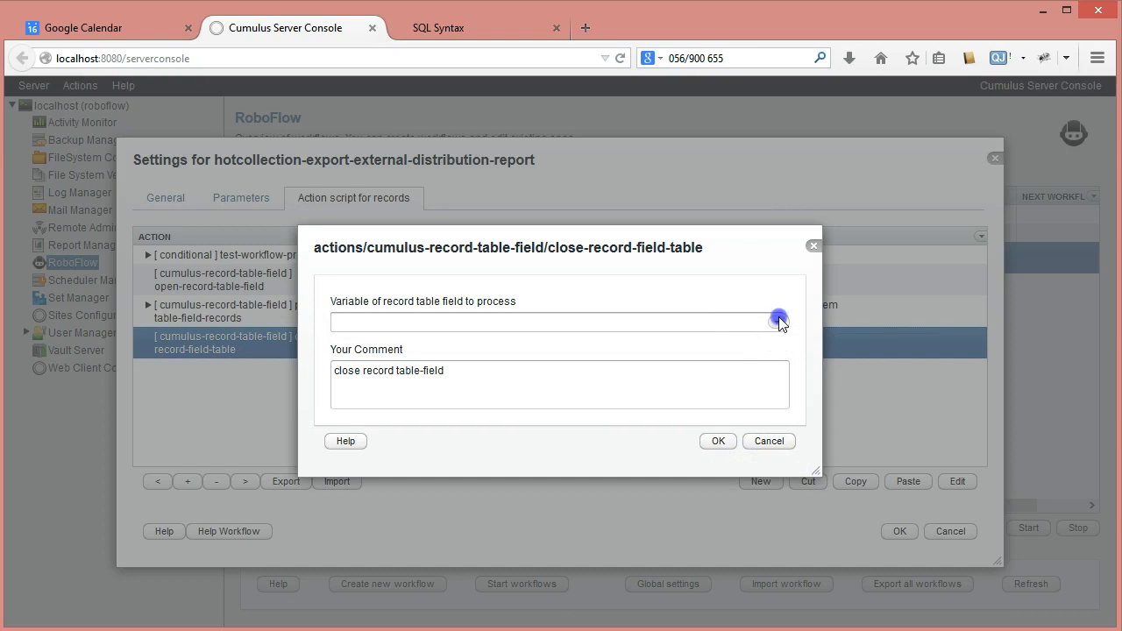
pyautogui.click(777, 322)
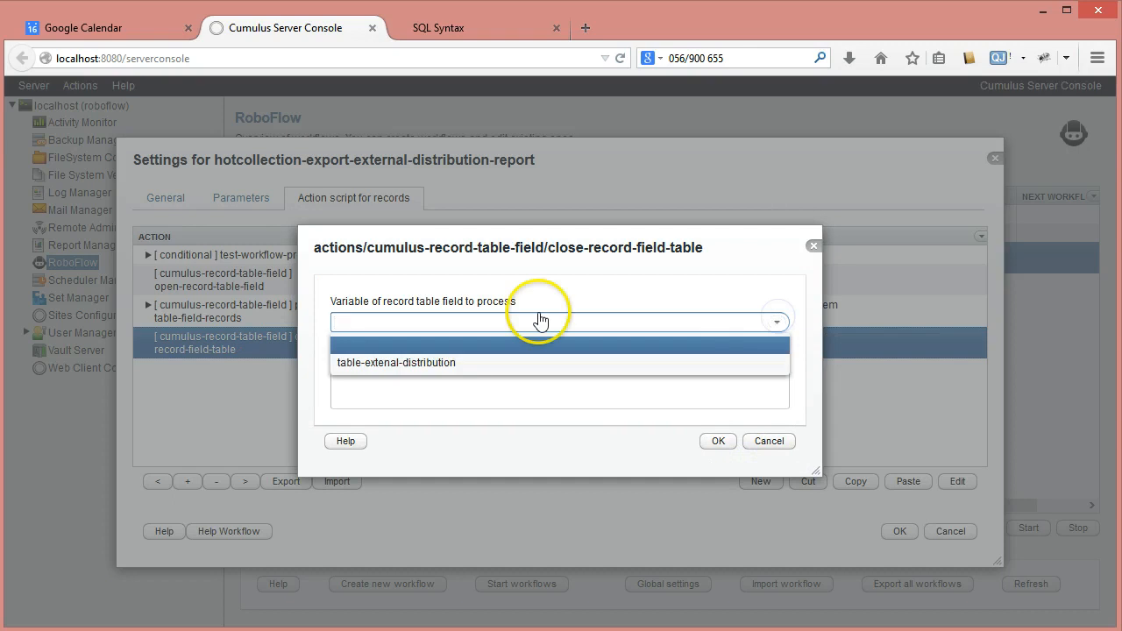
pyautogui.click(347, 372)
pyautogui.click(729, 442)
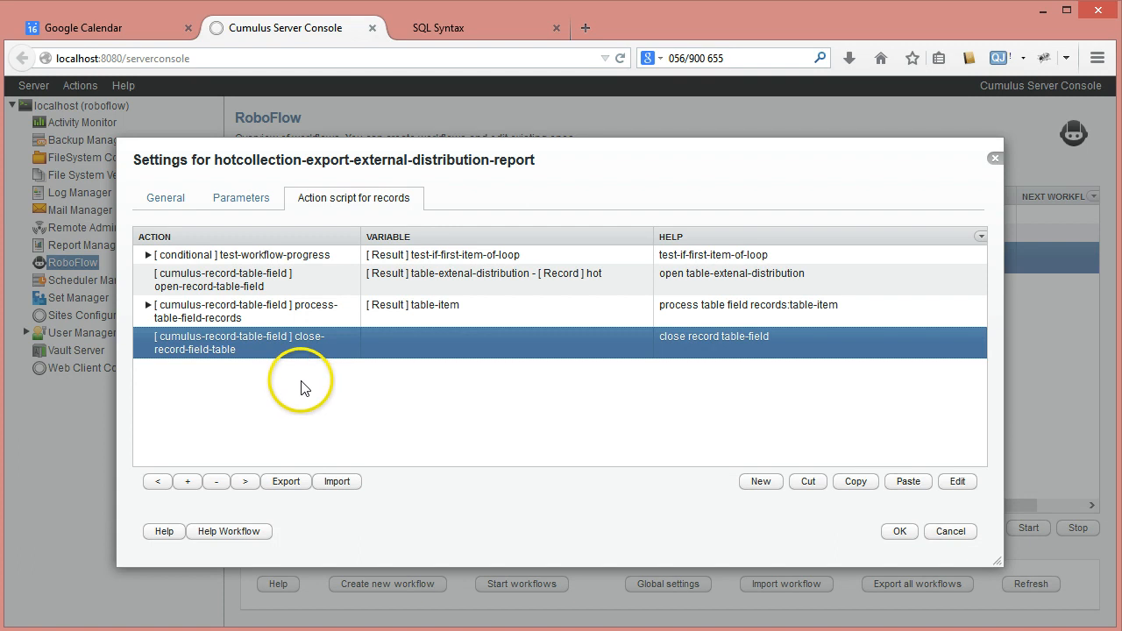
# Compare the open-record-table-field action's settings with the External Distribution History table in the Cumulus client, closing the client's search window
pyautogui.click(173, 318)
pyautogui.doubleClick(194, 287)
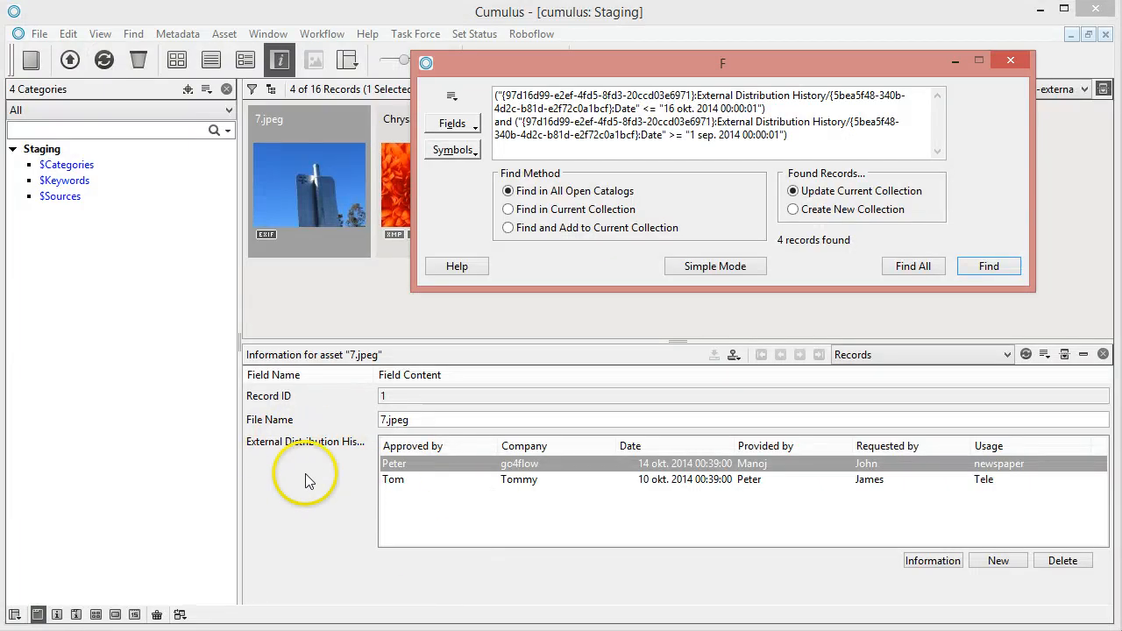
pyautogui.click(1010, 60)
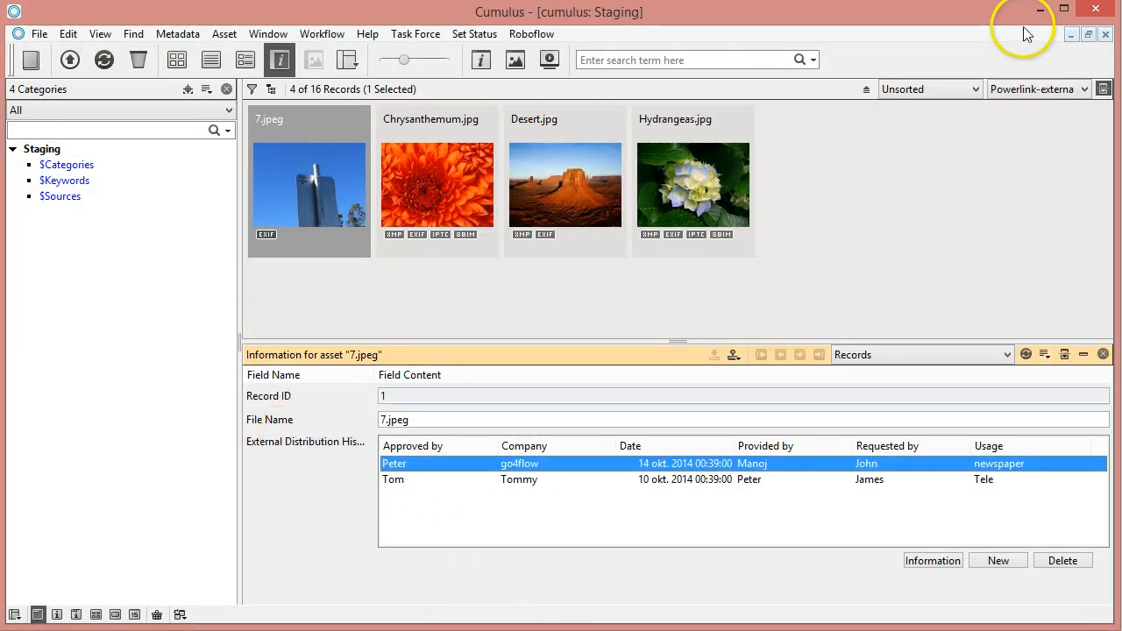
pyautogui.moveTo(458, 630)
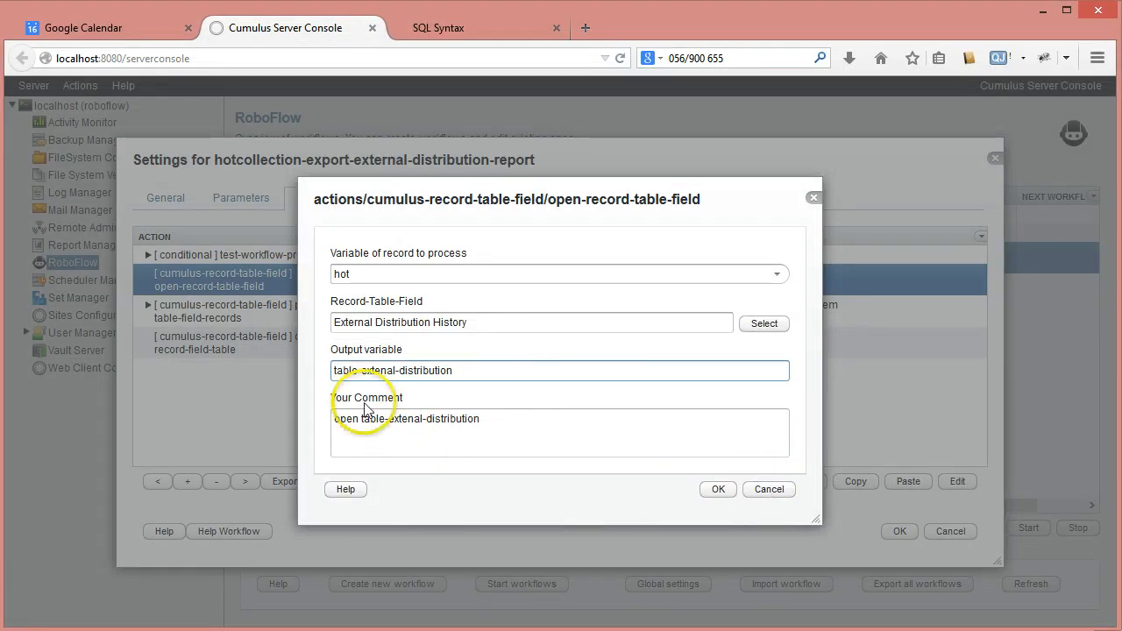
pyautogui.click(768, 489)
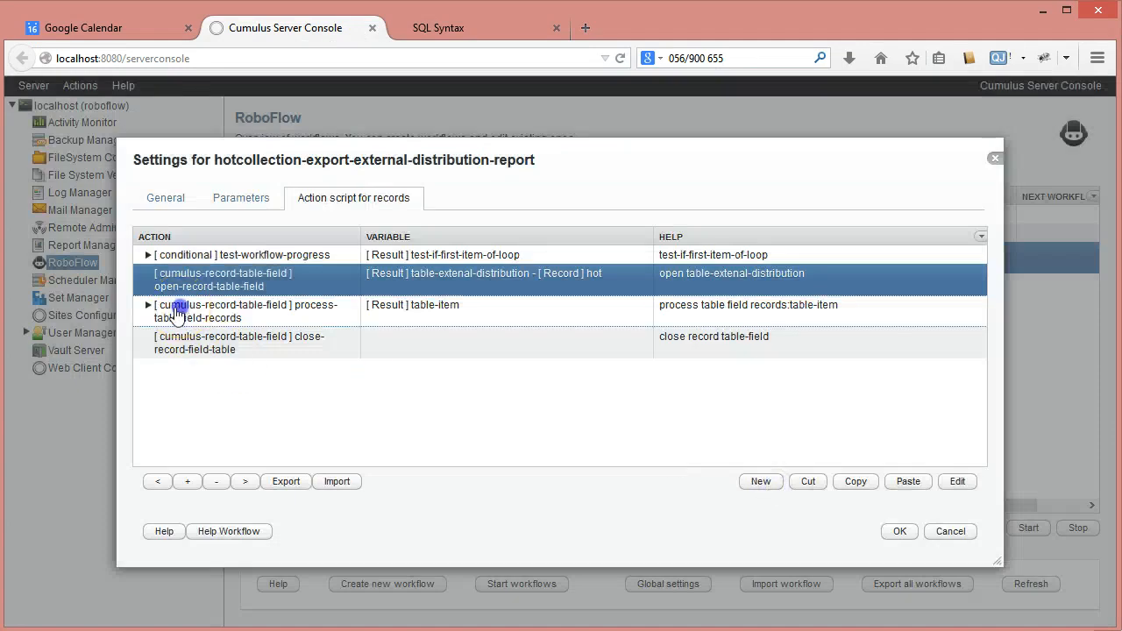
# Inspect the process-table-field-records action's variable, Optional-Query and output variable, and close it without changes
pyautogui.click(176, 311)
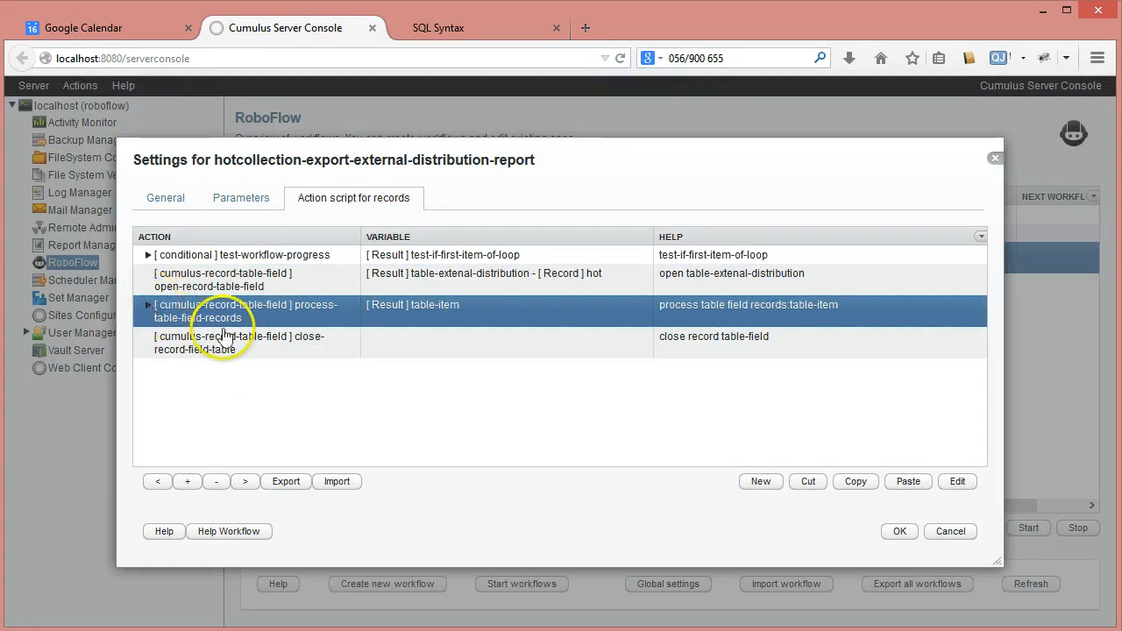
pyautogui.doubleClick(197, 308)
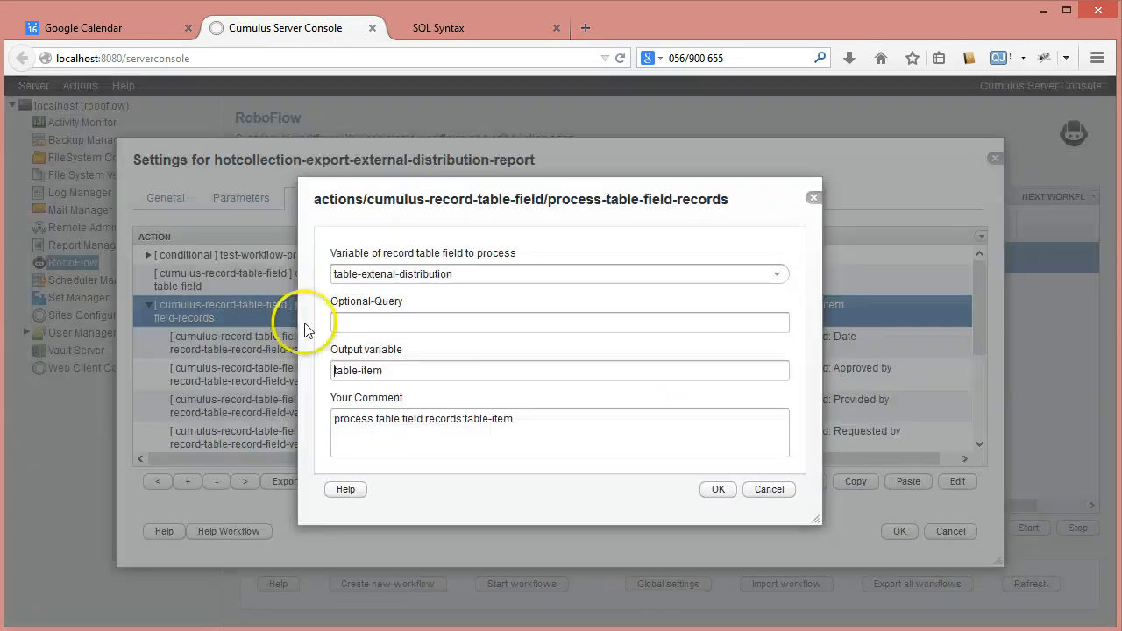
pyautogui.click(352, 321)
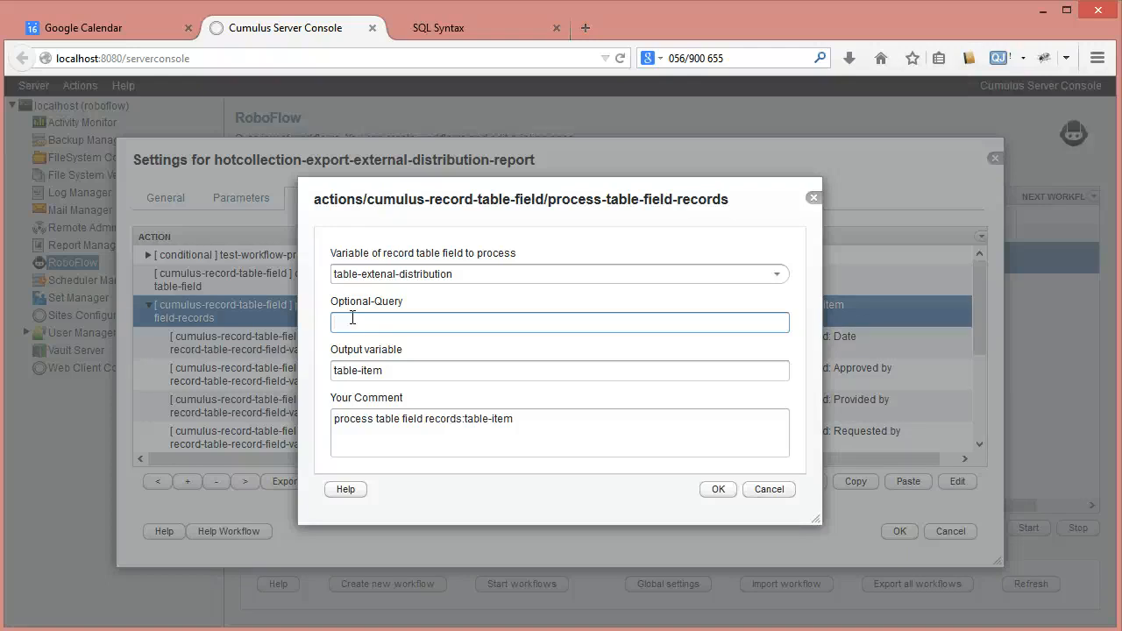
pyautogui.click(768, 489)
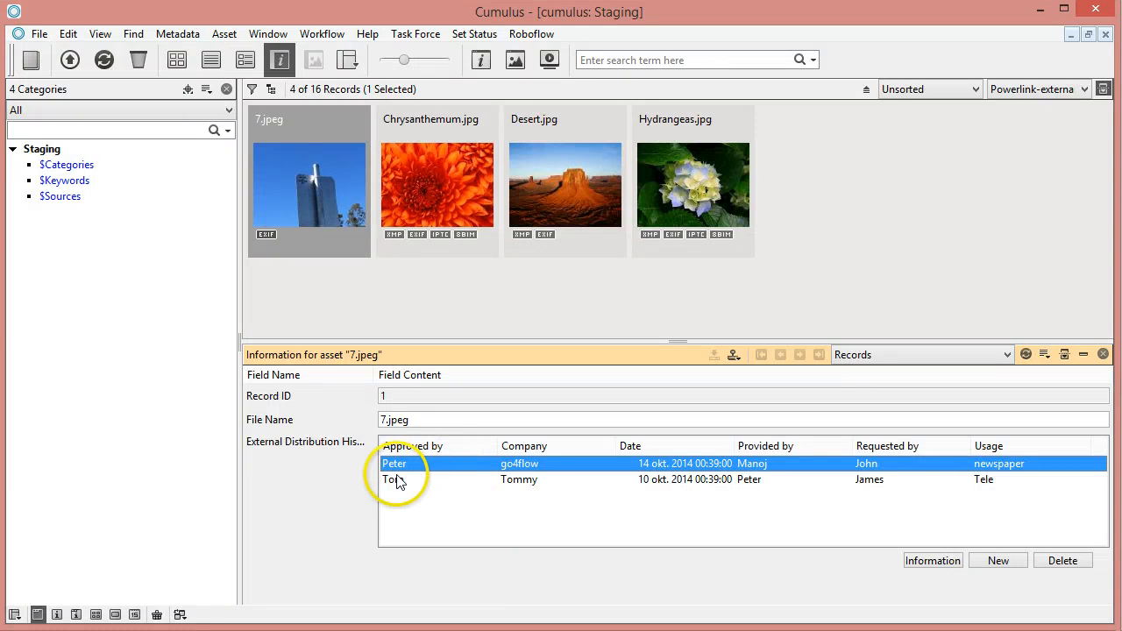
# In the Cumulus client, compare the dates of the two External Distribution History entries of asset 7.jpeg
pyautogui.click(396, 479)
pyautogui.click(398, 465)
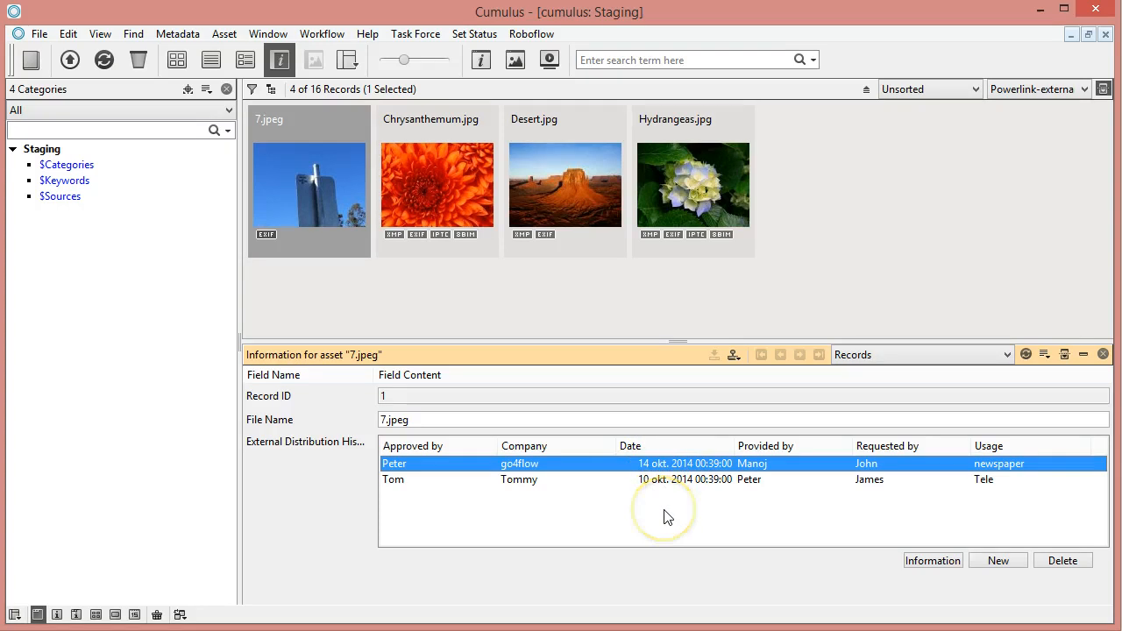
pyautogui.click(664, 478)
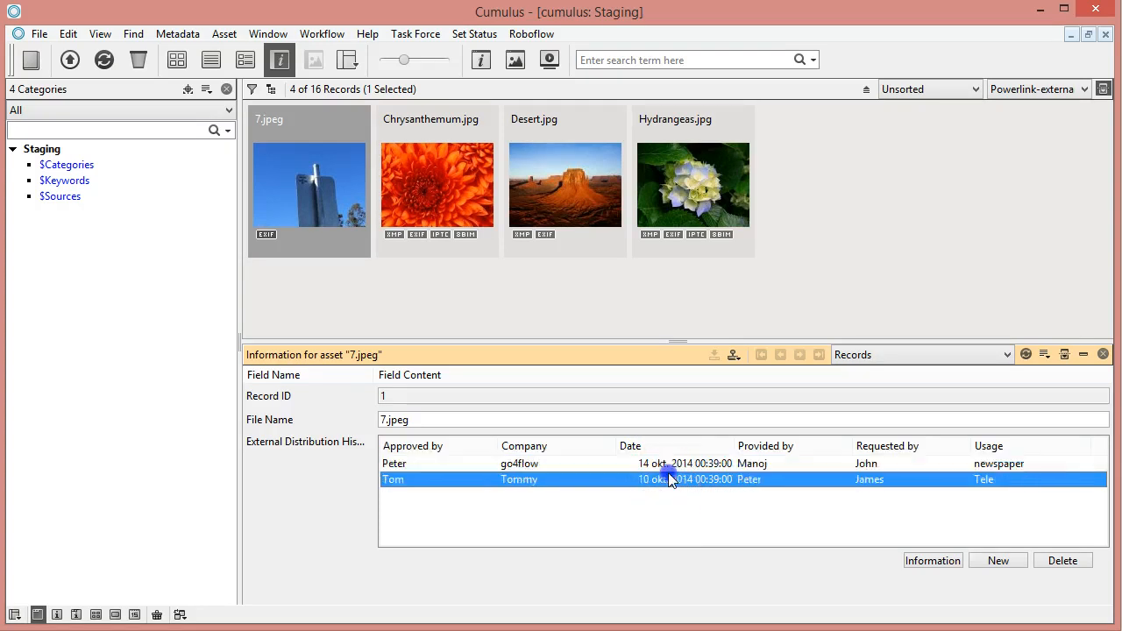
pyautogui.click(663, 463)
pyautogui.click(663, 482)
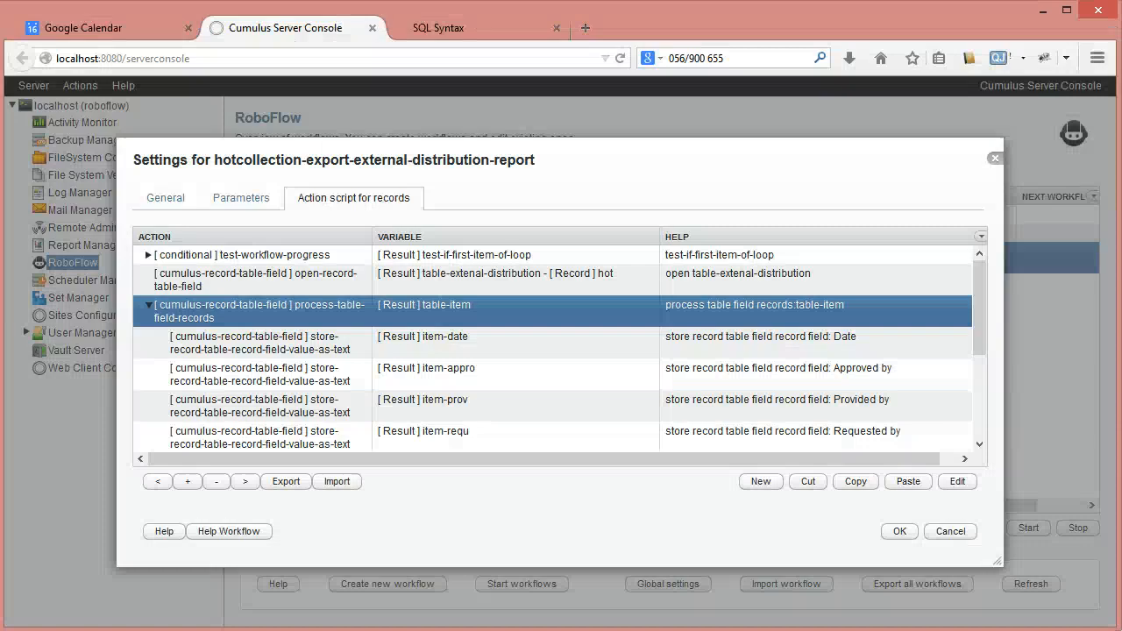
# In the Server Console, copy the full Cumulus query from the workflow's parameters, leaving the parameter unchanged
pyautogui.click(238, 201)
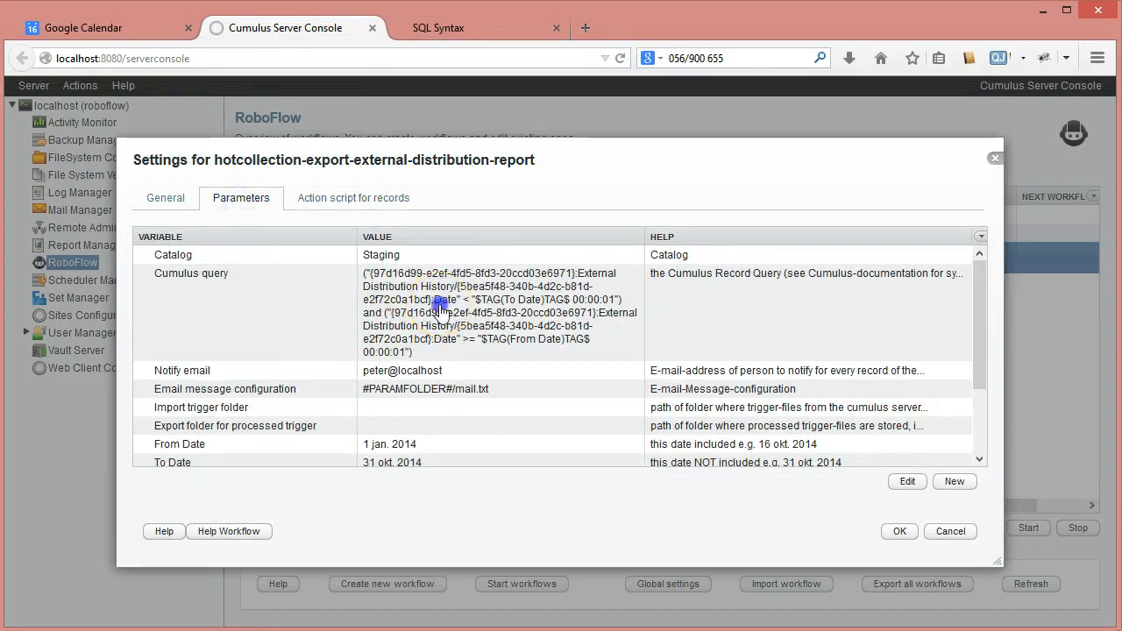
pyautogui.doubleClick(441, 305)
pyautogui.click(490, 321)
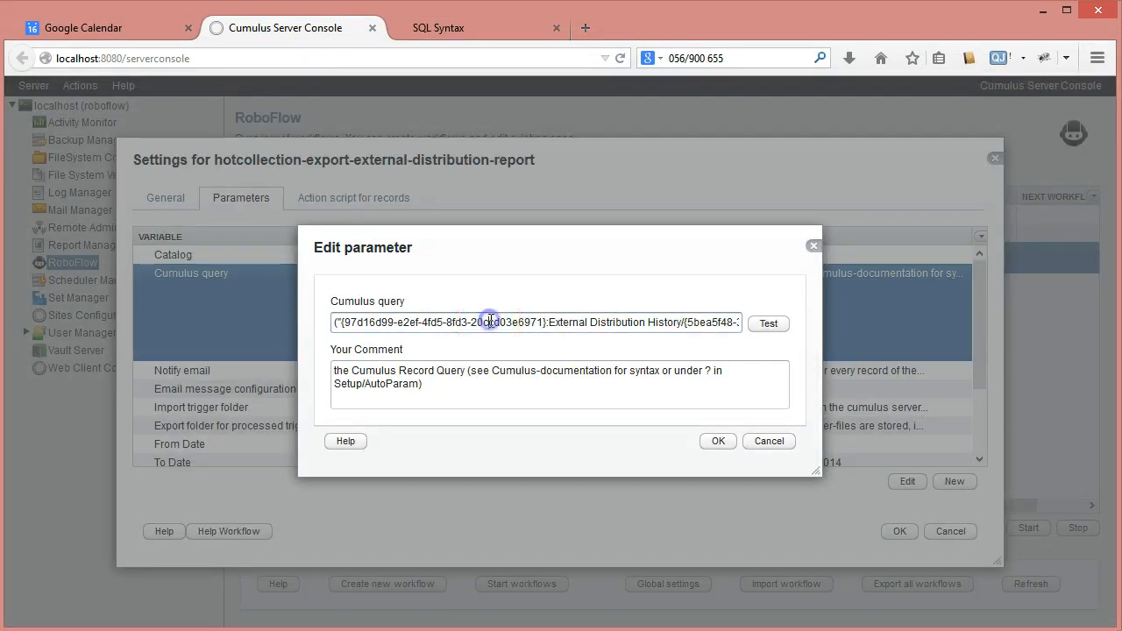
pyautogui.hotkey('ctrl', 'a')
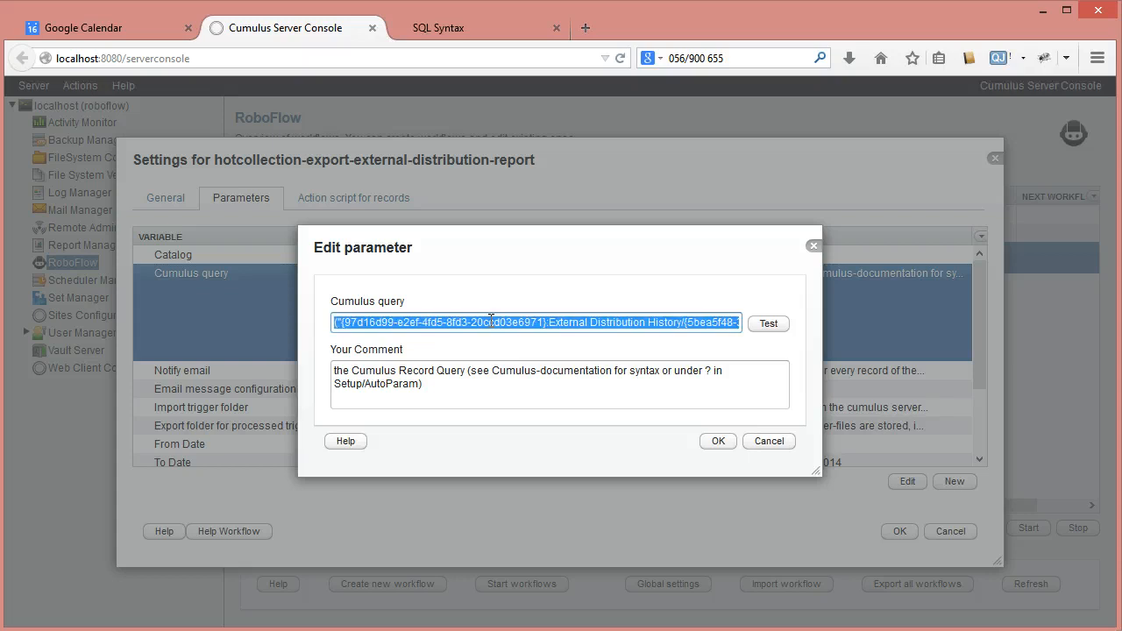
pyautogui.click(768, 441)
# Paste the copied query as the Optional-Query of the process-table-field-records action in the action script for records
pyautogui.click(331, 197)
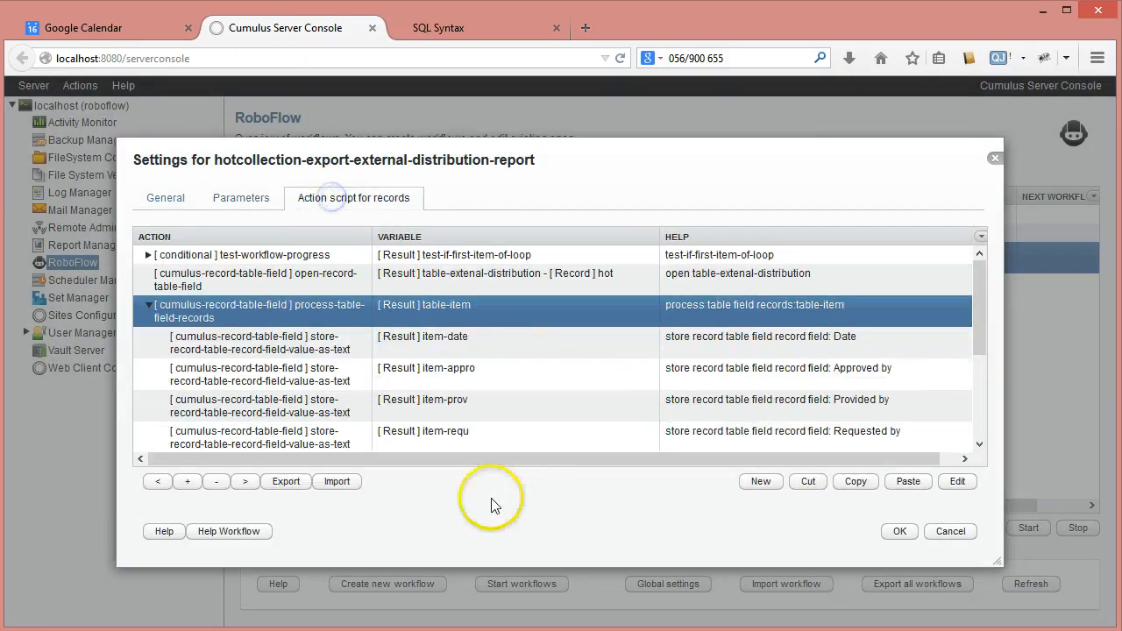
pyautogui.doubleClick(431, 314)
pyautogui.click(375, 322)
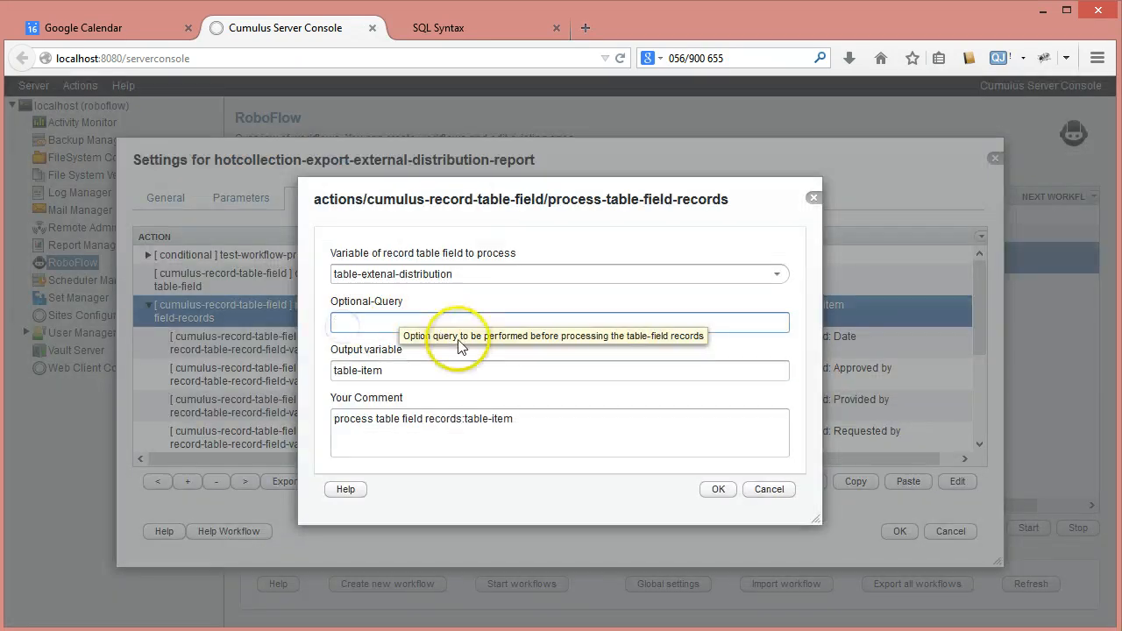
pyautogui.hotkey('ctrl', 'v')
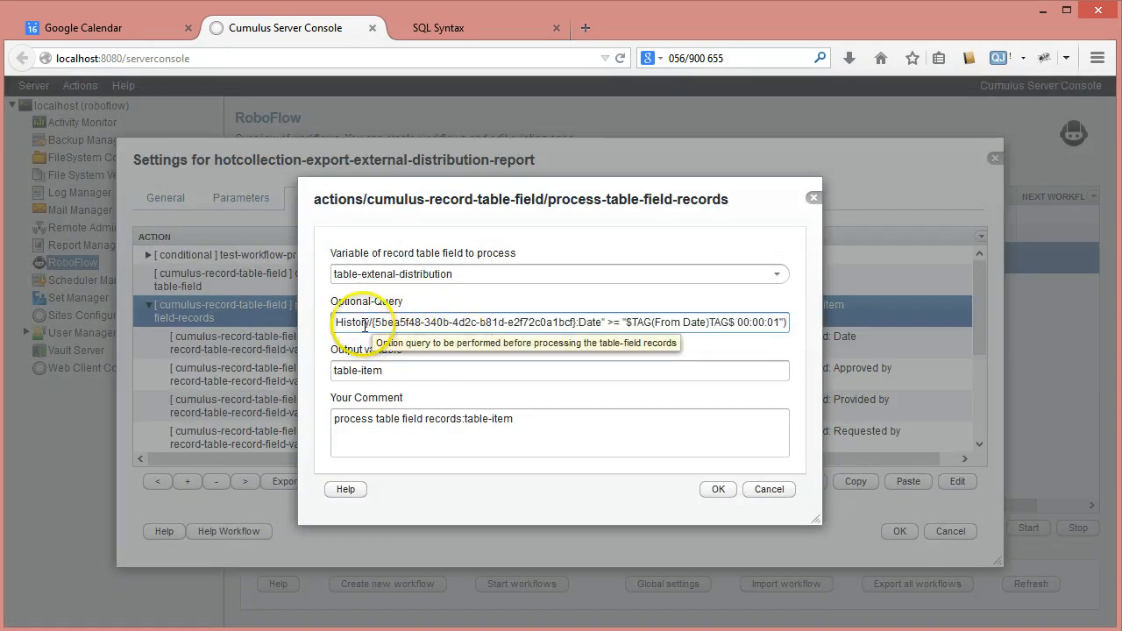
# In the query's first condition, remove the table GUID and "External Distribution History/" prefix, and change the date tag to #TAG(To Date)TAG#
pyautogui.press('Home')
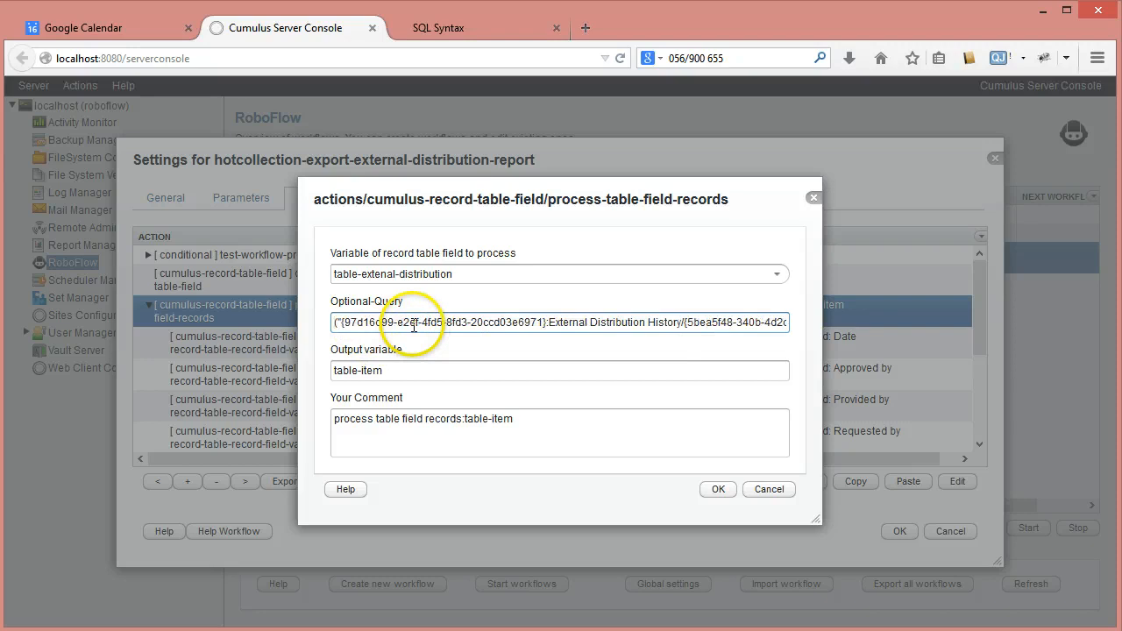
pyautogui.press('Delete')
pyautogui.press('Delete')
pyautogui.press('Delete')
pyautogui.press('Delete')
pyautogui.press('Delete')
pyautogui.press('Delete')
pyautogui.press('Delete')
pyautogui.press('Delete')
pyautogui.press('Delete')
pyautogui.press('Delete')
pyautogui.press('Delete')
pyautogui.press('Delete')
pyautogui.press('Delete')
pyautogui.press('Delete')
pyautogui.press('Delete')
pyautogui.press('Delete')
pyautogui.press('Delete')
pyautogui.press('Delete')
pyautogui.press('Delete')
pyautogui.press('Delete')
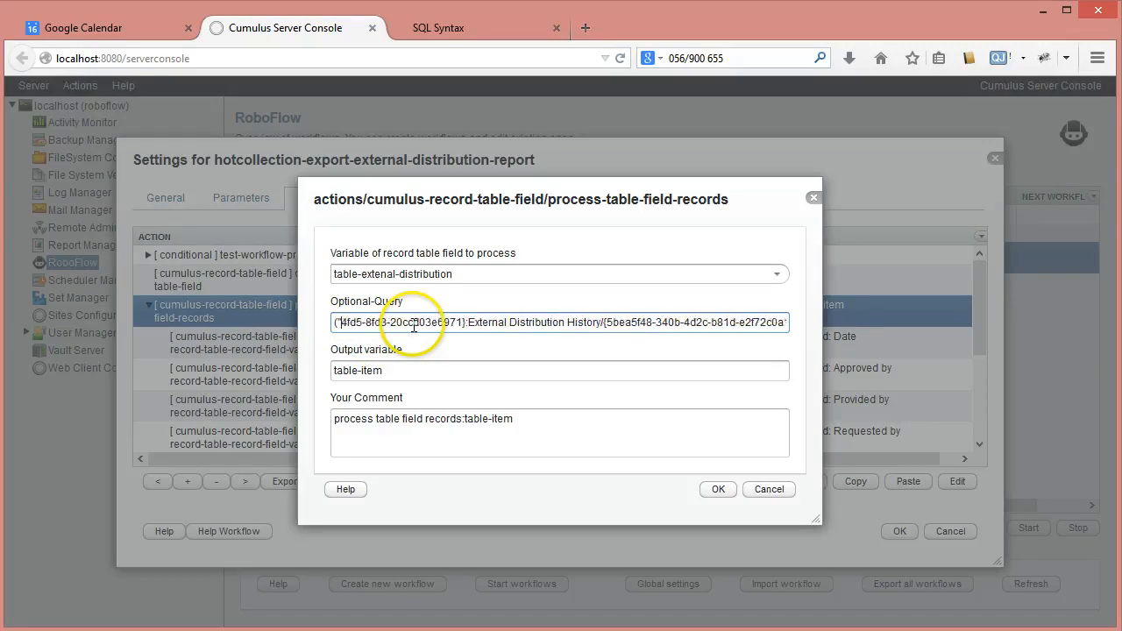
pyautogui.press('Delete')
pyautogui.press('Delete')
pyautogui.press('Delete')
pyautogui.press('Delete')
pyautogui.press('Delete')
pyautogui.press('Delete')
pyautogui.press('Delete')
pyautogui.press('Delete')
pyautogui.press('Delete')
pyautogui.press('Delete')
pyautogui.press('Delete')
pyautogui.press('Delete')
pyautogui.press('Delete')
pyautogui.press('Delete')
pyautogui.press('Delete')
pyautogui.press('Delete')
pyautogui.press('Delete')
pyautogui.press('Delete')
pyautogui.press('Delete')
pyautogui.press('Delete')
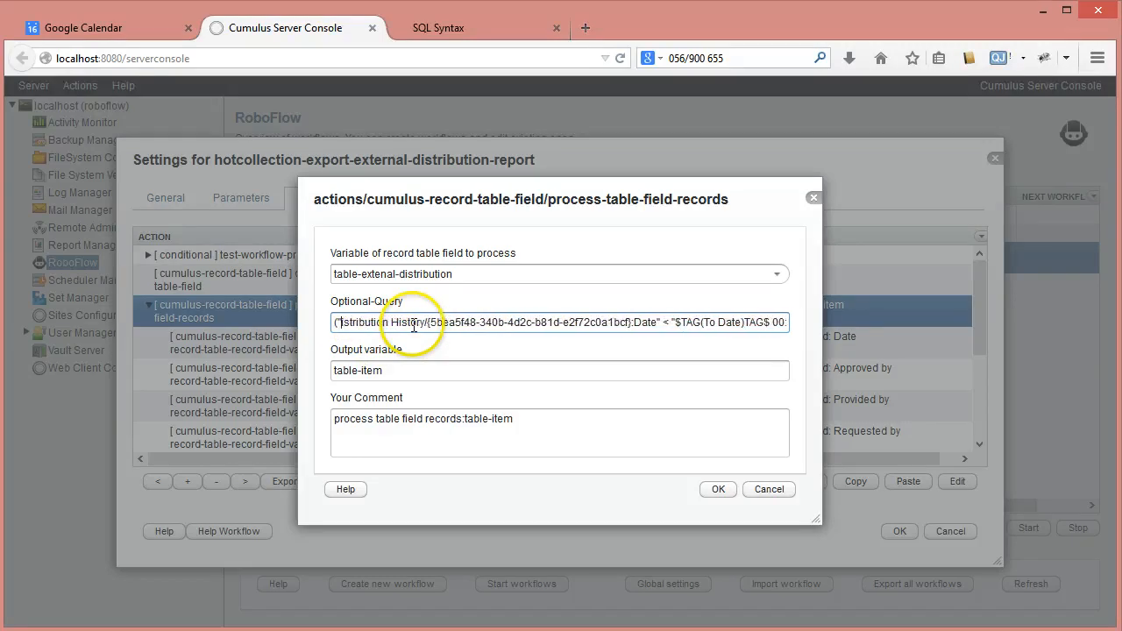
pyautogui.press('Delete')
pyautogui.press('Delete')
pyautogui.press('Delete')
pyautogui.press('Delete')
pyautogui.press('Delete')
pyautogui.press('Delete')
pyautogui.press('Delete')
pyautogui.press('Delete')
pyautogui.press('Delete')
pyautogui.press('Delete')
pyautogui.press('Delete')
pyautogui.press('Delete')
pyautogui.press('Delete')
pyautogui.press('Delete')
pyautogui.press('Delete')
pyautogui.press('Delete')
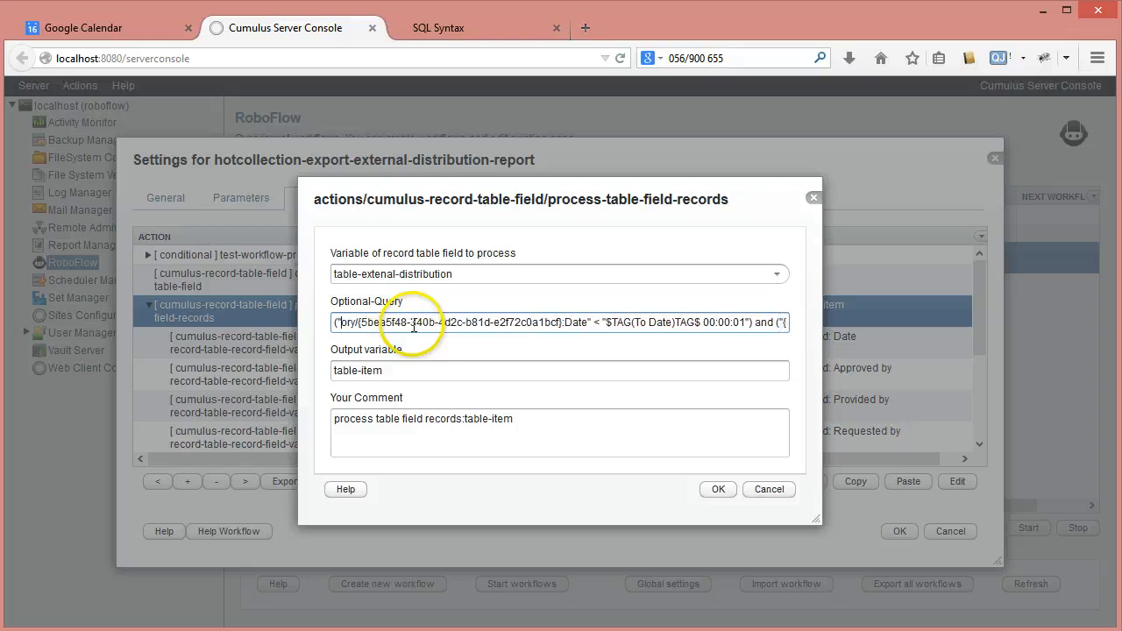
pyautogui.press('Delete')
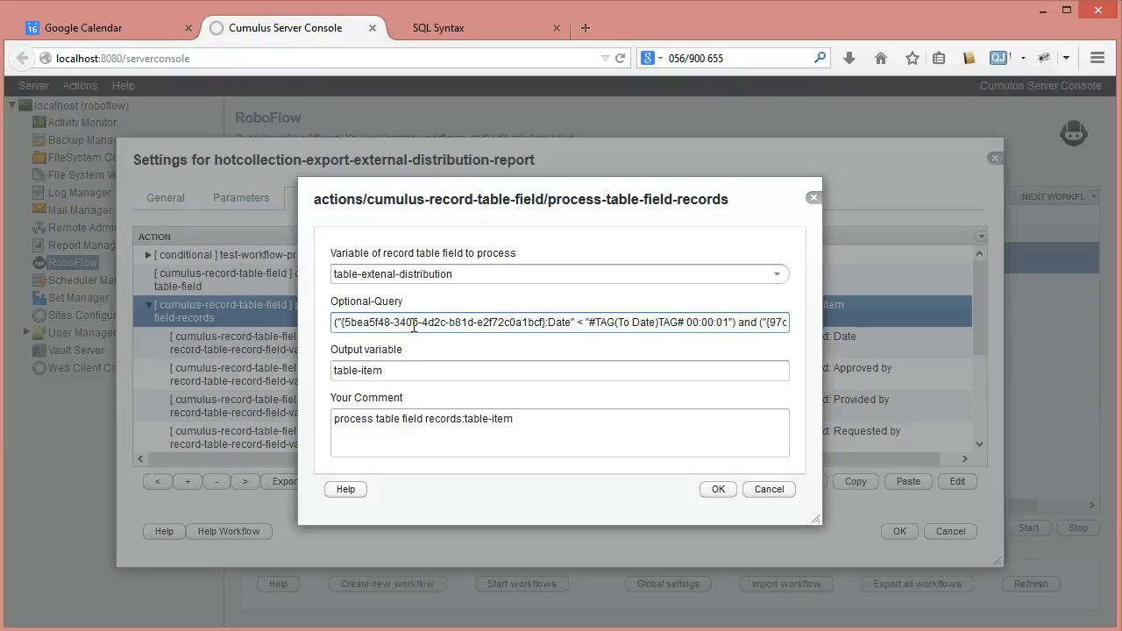
# Remove the table GUID and "External Distribution History/" prefix from the query's second condition, keeping the Date field's own GUID
pyautogui.press('Right')
pyautogui.press('Right')
pyautogui.press('Right')
pyautogui.press('Right')
pyautogui.press('Right')
pyautogui.press('Right')
pyautogui.press('Right')
pyautogui.press('Right')
pyautogui.press('Right')
pyautogui.press('Right')
pyautogui.press('Right')
pyautogui.press('Right')
pyautogui.press('Right')
pyautogui.press('Right')
pyautogui.press('Right')
pyautogui.press('Right')
pyautogui.press('Right')
pyautogui.press('Right')
pyautogui.press('Right')
pyautogui.press('Right')
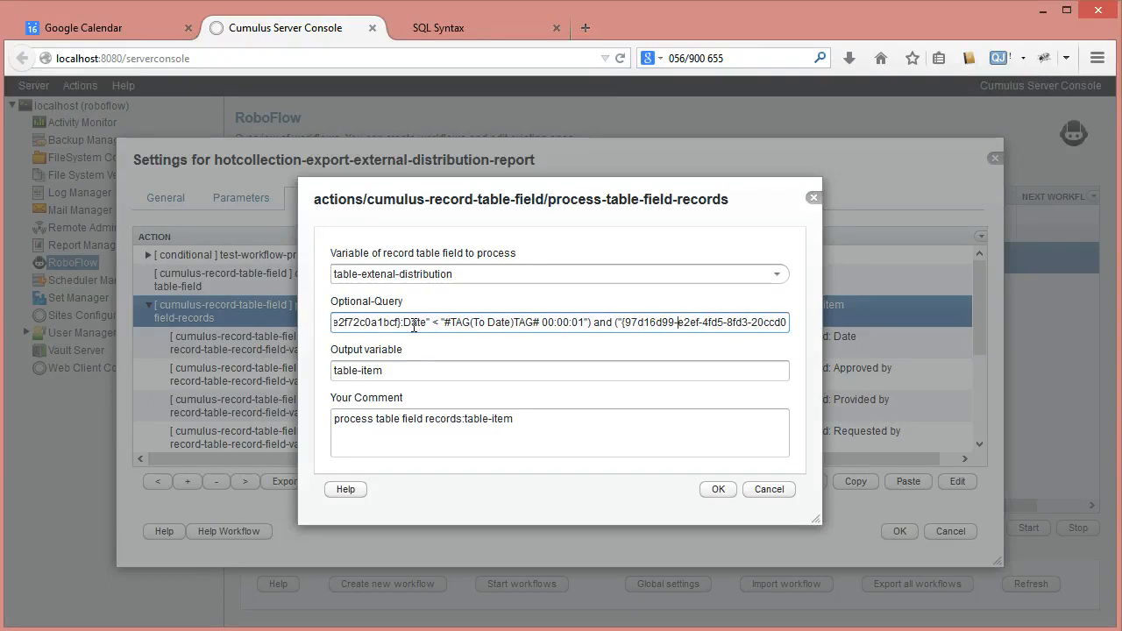
pyautogui.press('Delete')
pyautogui.press('Delete')
pyautogui.press('Delete')
pyautogui.press('Delete')
pyautogui.press('Delete')
pyautogui.press('Delete')
pyautogui.press('Delete')
pyautogui.press('Delete')
pyautogui.press('Delete')
pyautogui.press('Delete')
pyautogui.press('Delete')
pyautogui.press('Delete')
pyautogui.press('Delete')
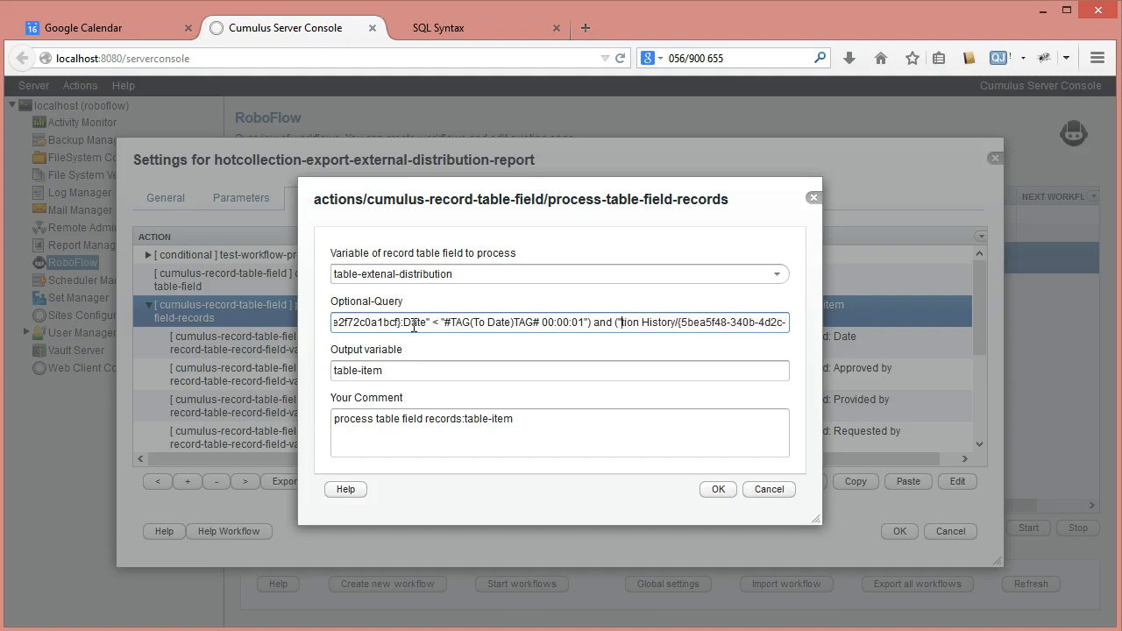
pyautogui.press('Delete')
pyautogui.press('Delete')
pyautogui.press('Delete')
pyautogui.press('Delete')
pyautogui.press('Delete')
pyautogui.press('Delete')
pyautogui.press('Delete')
pyautogui.press('Delete')
pyautogui.press('Delete')
pyautogui.press('Delete')
pyautogui.press('Delete')
pyautogui.press('Delete')
pyautogui.press('Delete')
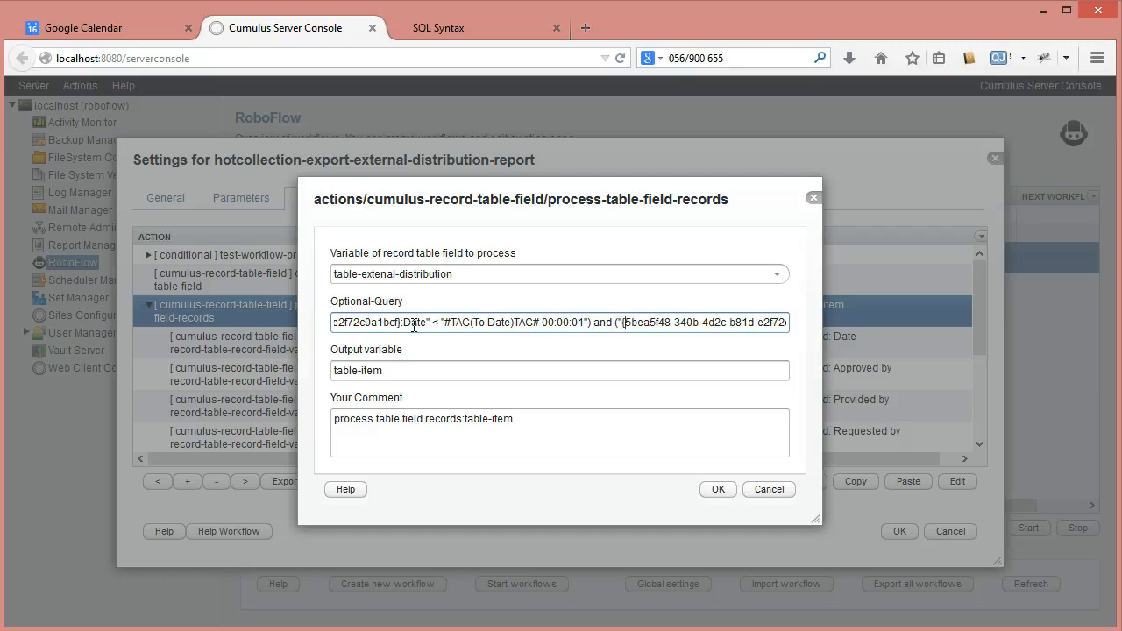
# Change the second condition's date tag to #TAG(From Date)TAG# and save the process-table-field-records action
pyautogui.press('Right')
pyautogui.press('Right')
pyautogui.press('Right')
pyautogui.press('Right')
pyautogui.press('Right')
pyautogui.press('Right')
pyautogui.press('Right')
pyautogui.press('Right')
pyautogui.press('Right')
pyautogui.press('Right')
pyautogui.press('Right')
pyautogui.press('Right')
pyautogui.press('Right')
pyautogui.press('Right')
pyautogui.press('Right')
pyautogui.press('Right')
pyautogui.press('Right')
pyautogui.press('Right')
pyautogui.press('Right')
pyautogui.press('Right')
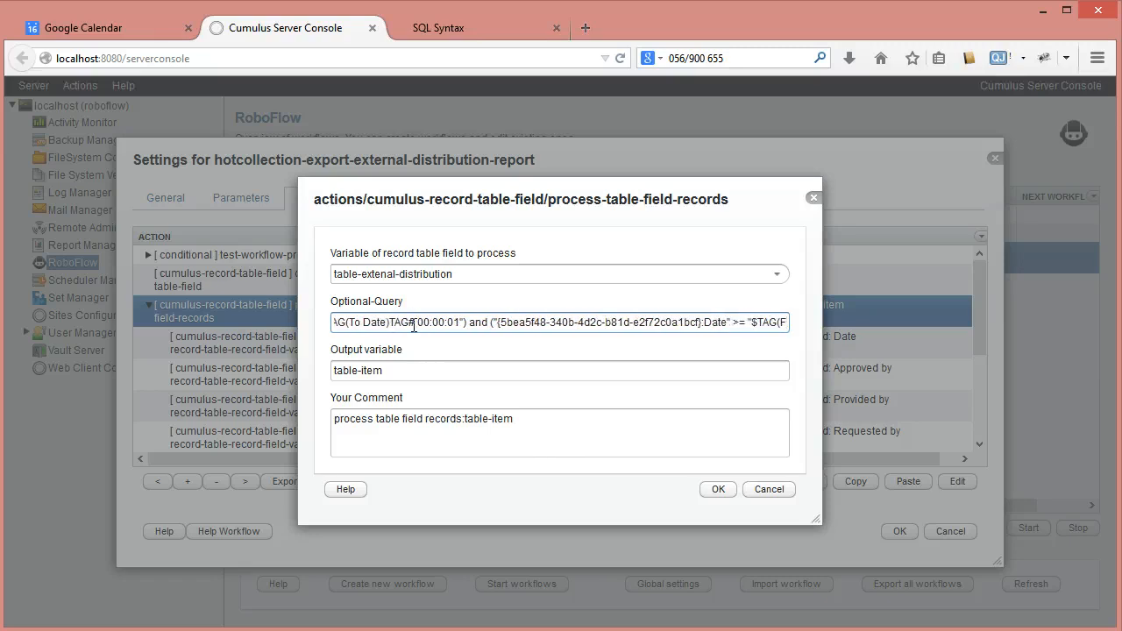
pyautogui.press('Right')
pyautogui.press('Right')
pyautogui.press('Right')
pyautogui.press('Right')
pyautogui.press('Right')
pyautogui.press('Right')
pyautogui.press('Right')
pyautogui.press('Right')
pyautogui.press('Right')
pyautogui.press('Right')
pyautogui.press('Right')
pyautogui.press('Right')
pyautogui.press('Right')
pyautogui.press('Right')
pyautogui.press('Right')
pyautogui.press('Right')
pyautogui.press('Right')
pyautogui.press('Right')
pyautogui.press('Right')
pyautogui.press('Right')
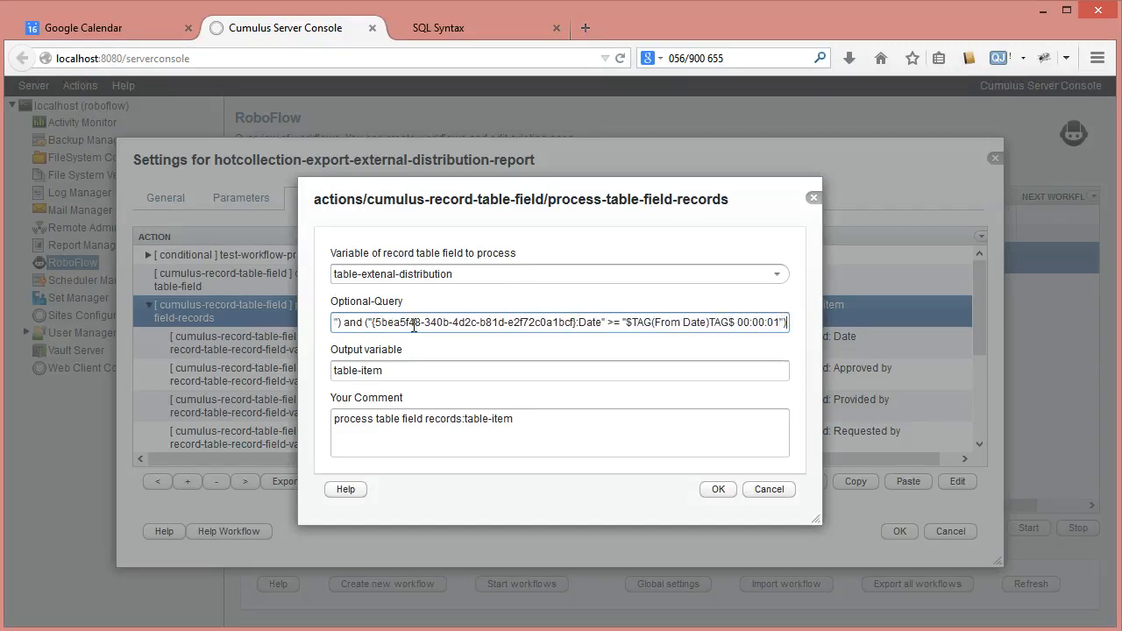
pyautogui.press('Left')
pyautogui.press('Left')
pyautogui.press('Left')
pyautogui.press('Left')
pyautogui.press('Left')
pyautogui.press('Left')
pyautogui.press('Left')
pyautogui.press('Left')
pyautogui.press('Left')
pyautogui.press('Left')
pyautogui.press('Left')
pyautogui.press('Left')
pyautogui.press('Left')
pyautogui.press('Left')
pyautogui.press('Left')
pyautogui.hotkey('shift', 'Left')
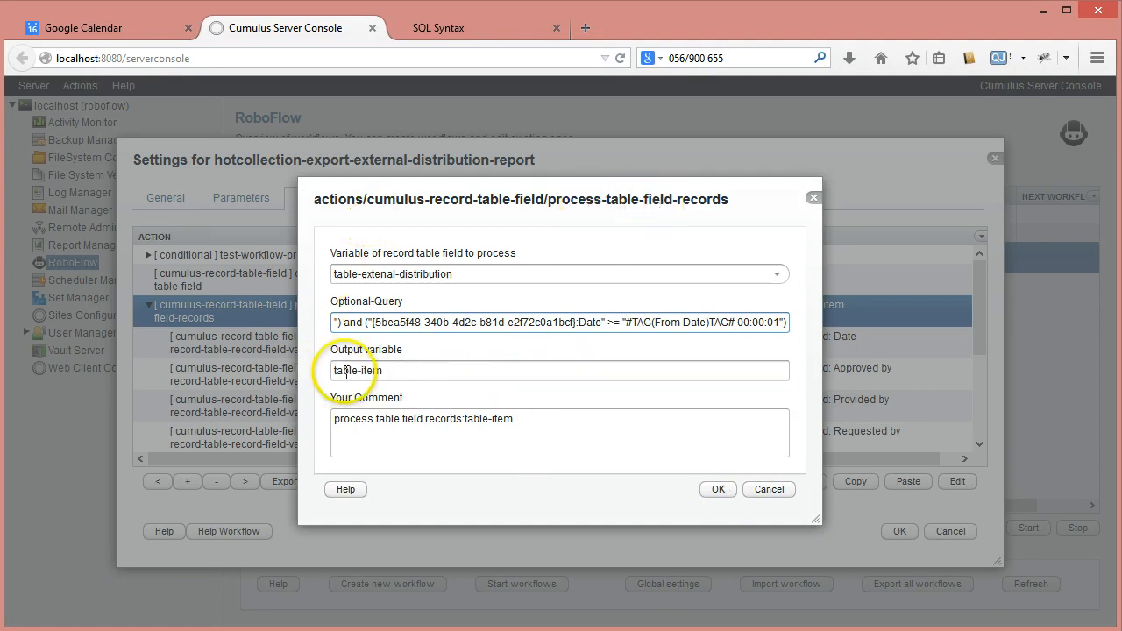
pyautogui.click(719, 491)
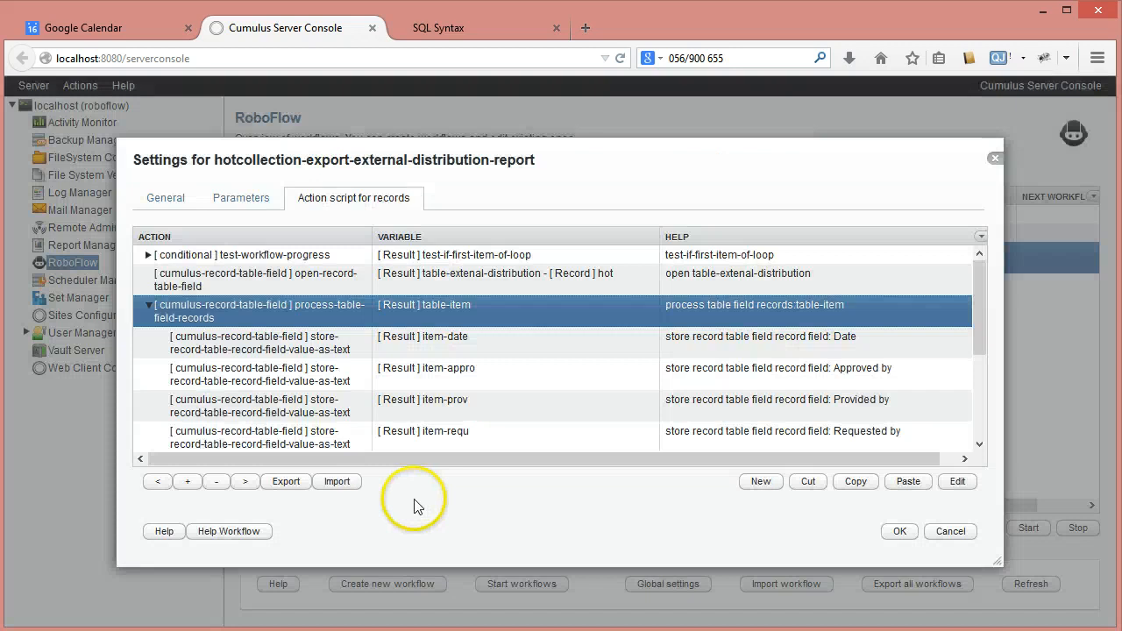
# Inspect the settings of the store-record-table-record-field-value-as-text actions for Date and Approved by, closing each without changes
pyautogui.click(283, 347)
pyautogui.moveTo(982, 325)
pyautogui.mouseDown()
pyautogui.moveTo(984, 356)
pyautogui.moveTo(985, 336)
pyautogui.mouseUp()
pyautogui.doubleClick(298, 317)
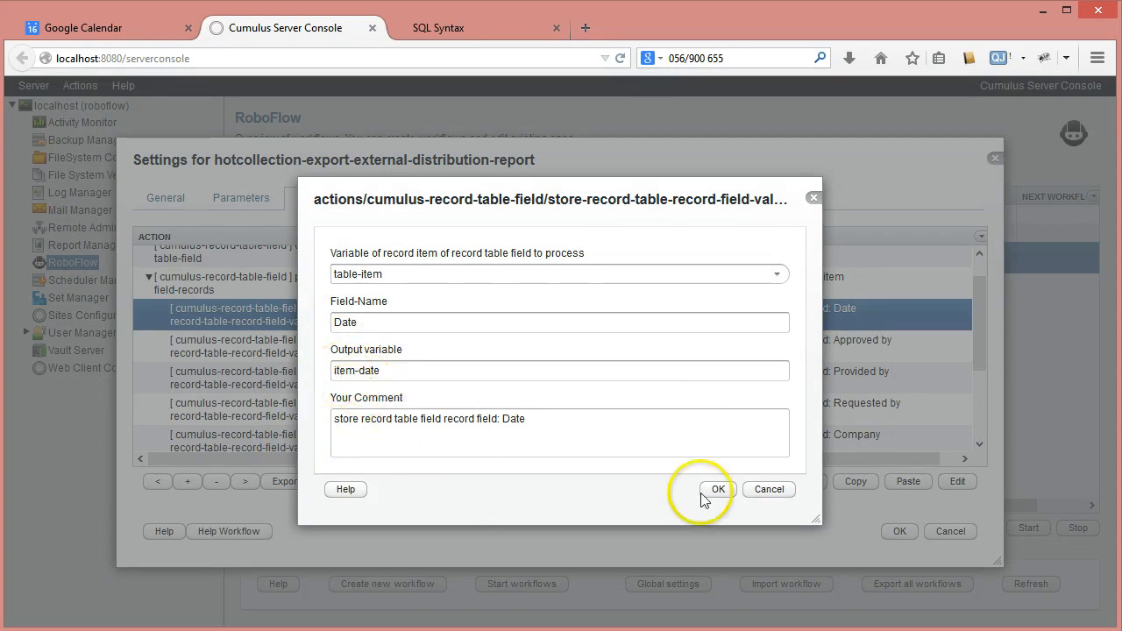
pyautogui.click(769, 489)
pyautogui.doubleClick(302, 351)
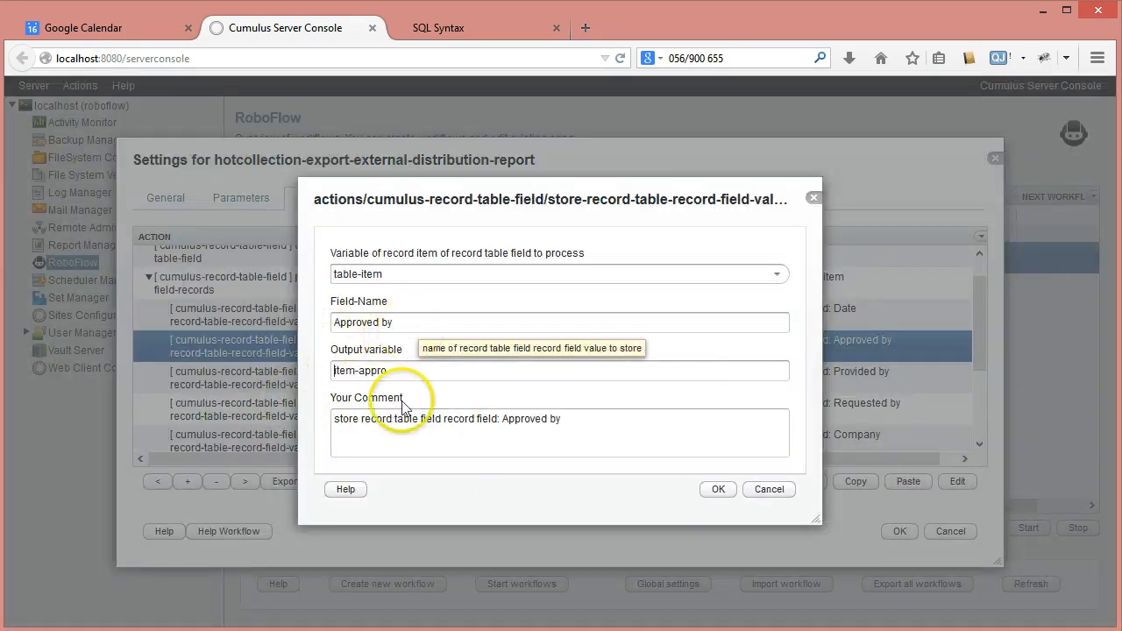
pyautogui.click(769, 489)
# Examine the tags in the store-text action's Text-To-Store and the write-text-to-file action's settings, closing both without changes
pyautogui.moveTo(978, 337); pyautogui.dragTo(984, 441)
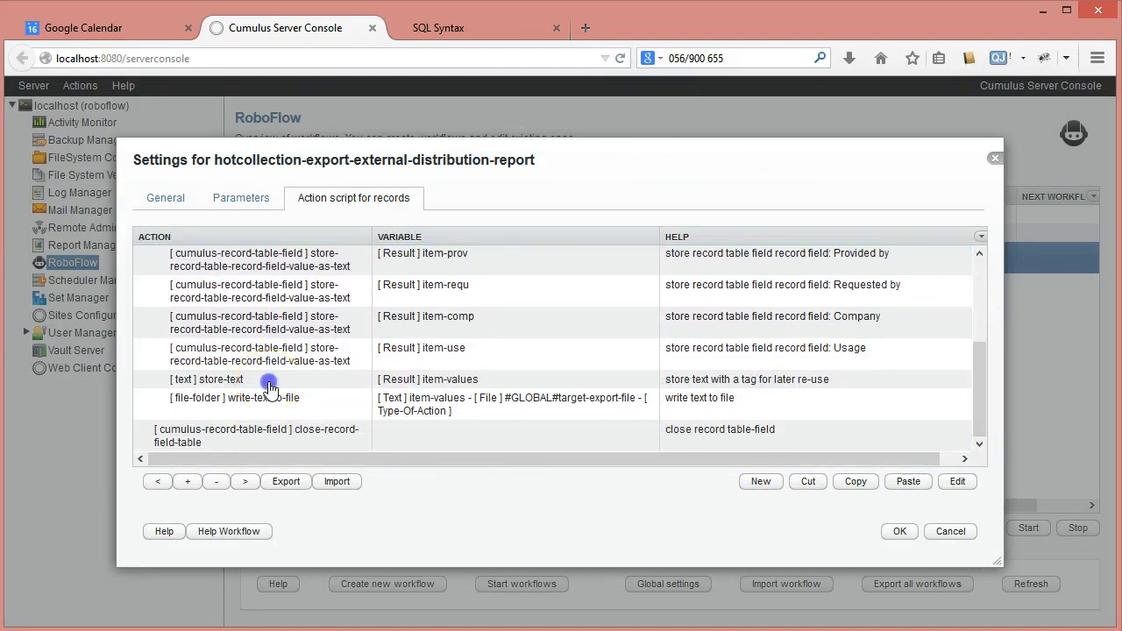
pyautogui.doubleClick(301, 380)
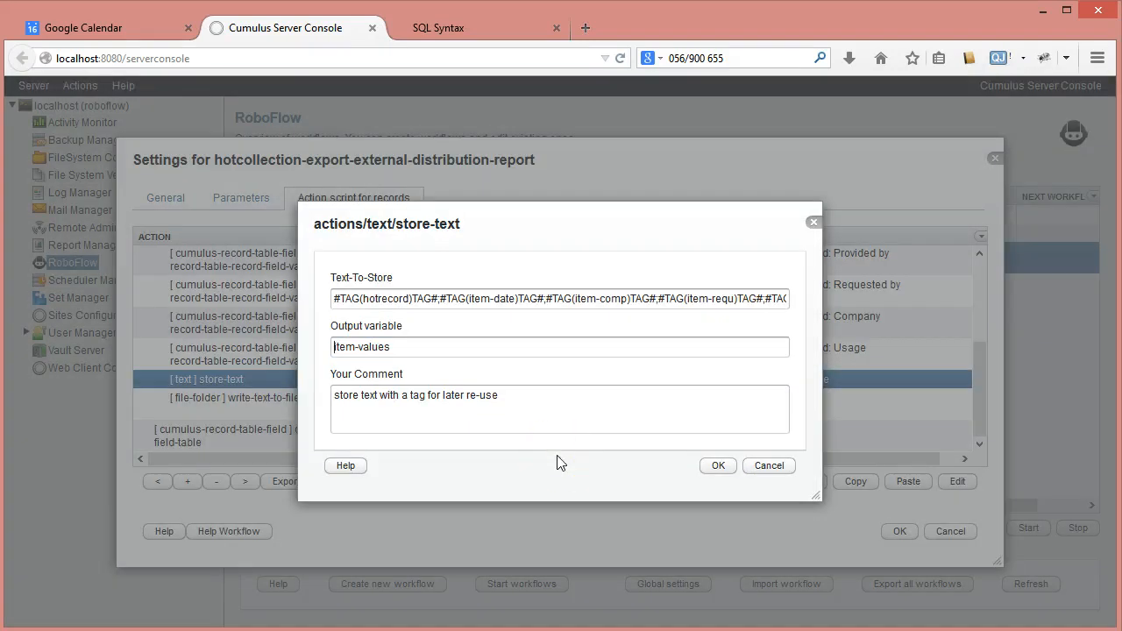
pyautogui.doubleClick(385, 298)
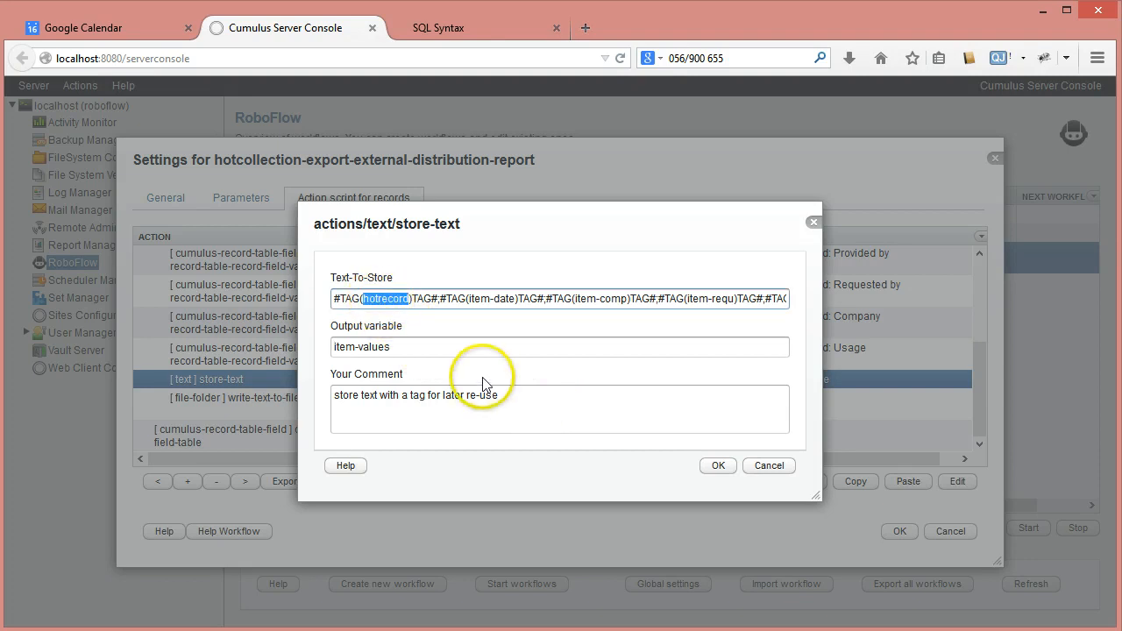
pyautogui.click(380, 299)
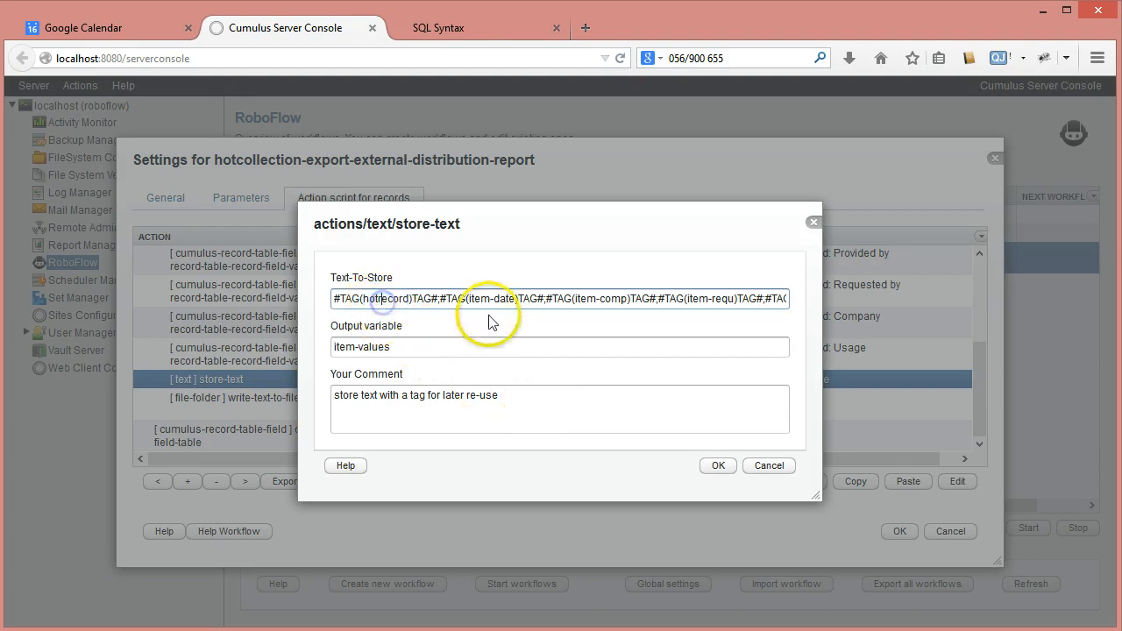
pyautogui.doubleClick(488, 298)
pyautogui.doubleClick(611, 299)
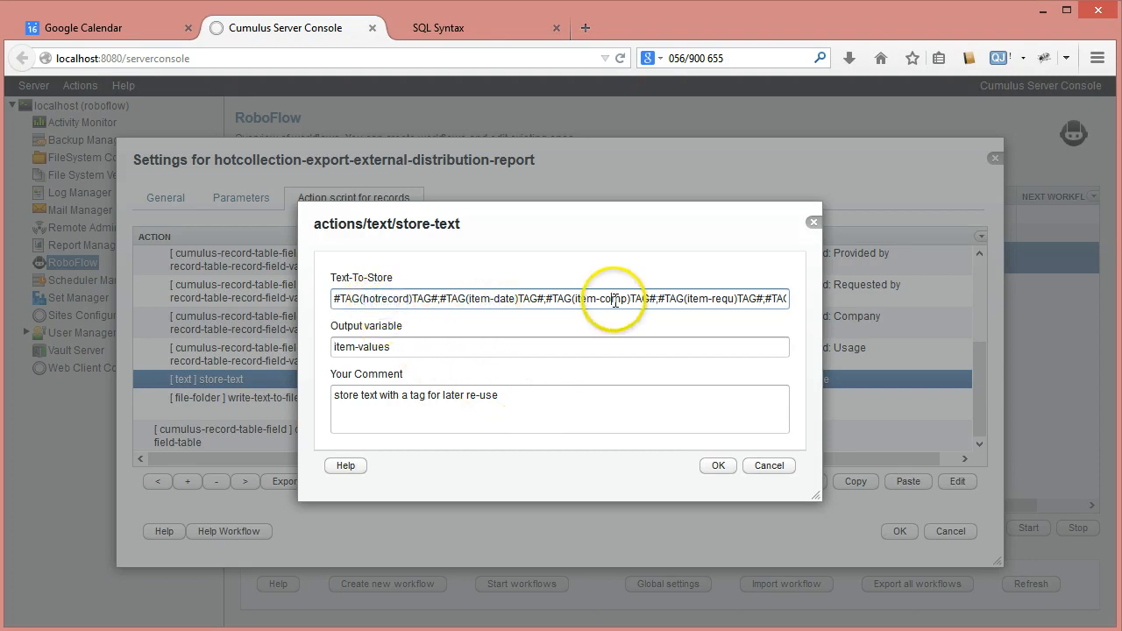
pyautogui.doubleClick(725, 299)
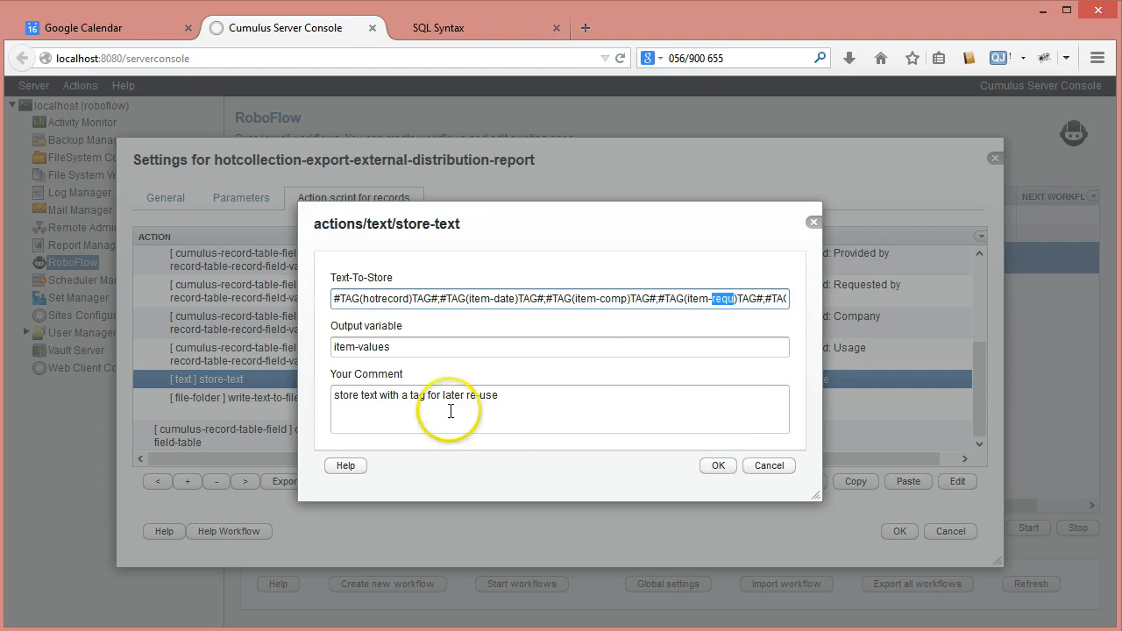
pyautogui.click(769, 465)
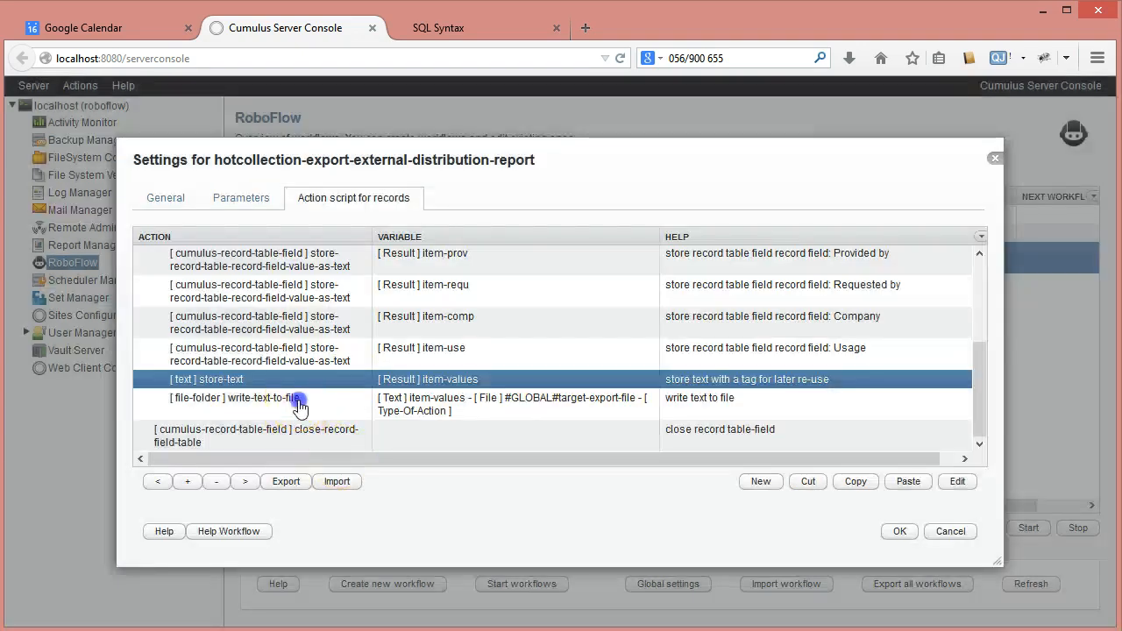
pyautogui.doubleClick(298, 405)
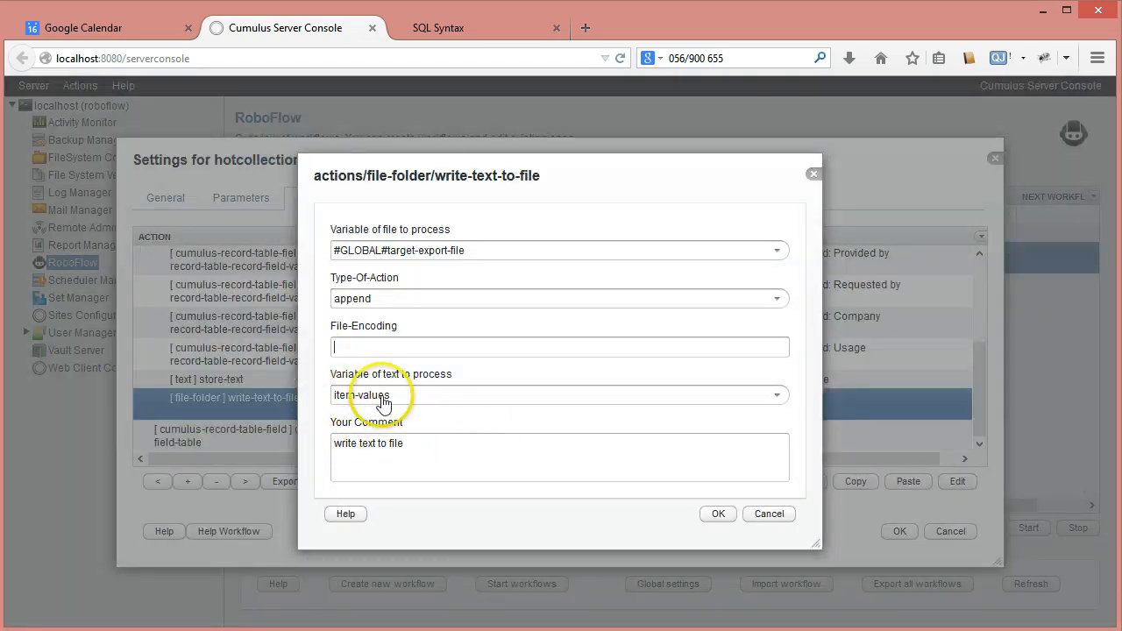
pyautogui.click(770, 515)
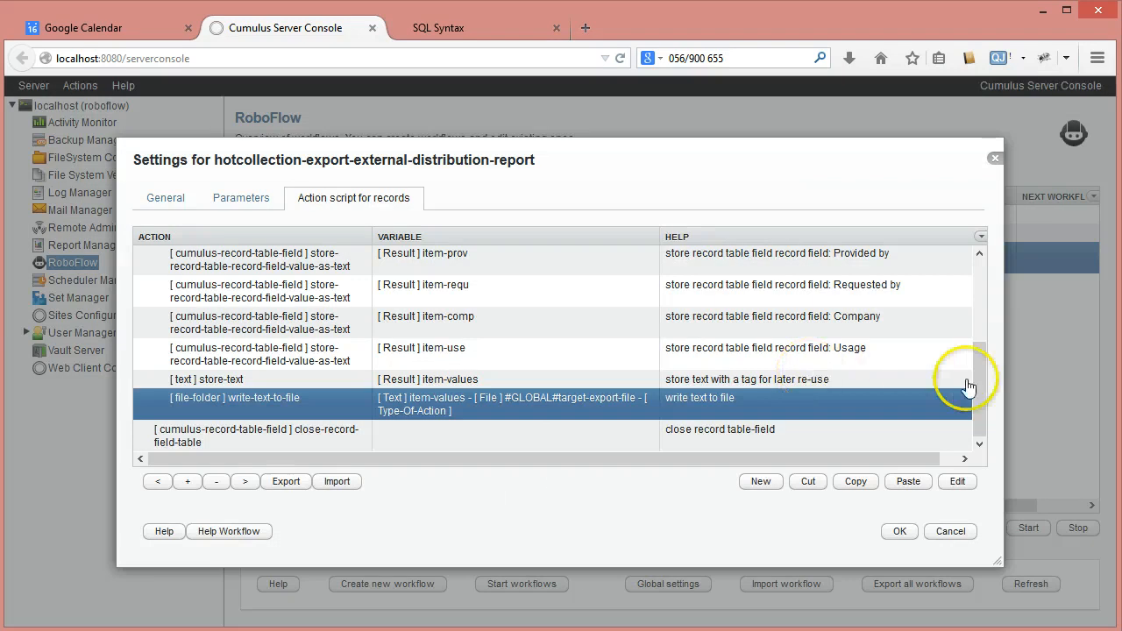
# Collapse the process-table-field-records action, select close-record-field-table and save the hotcollection-export-external-distribution-report workflow
pyautogui.moveTo(978, 376); pyautogui.dragTo(525, 281)
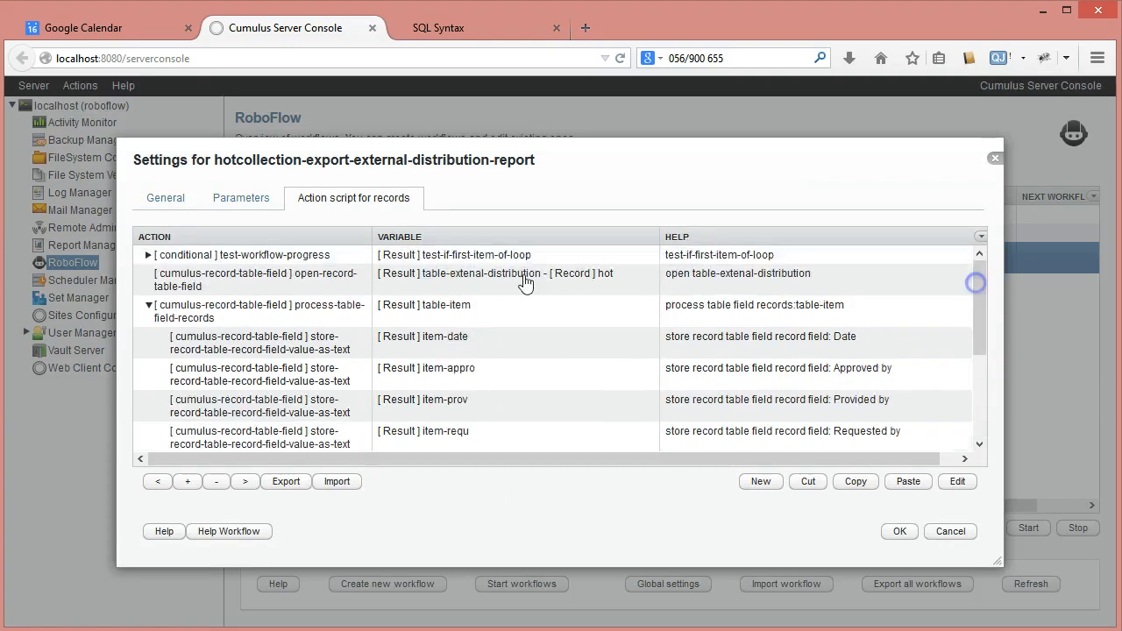
pyautogui.click(149, 306)
pyautogui.click(159, 344)
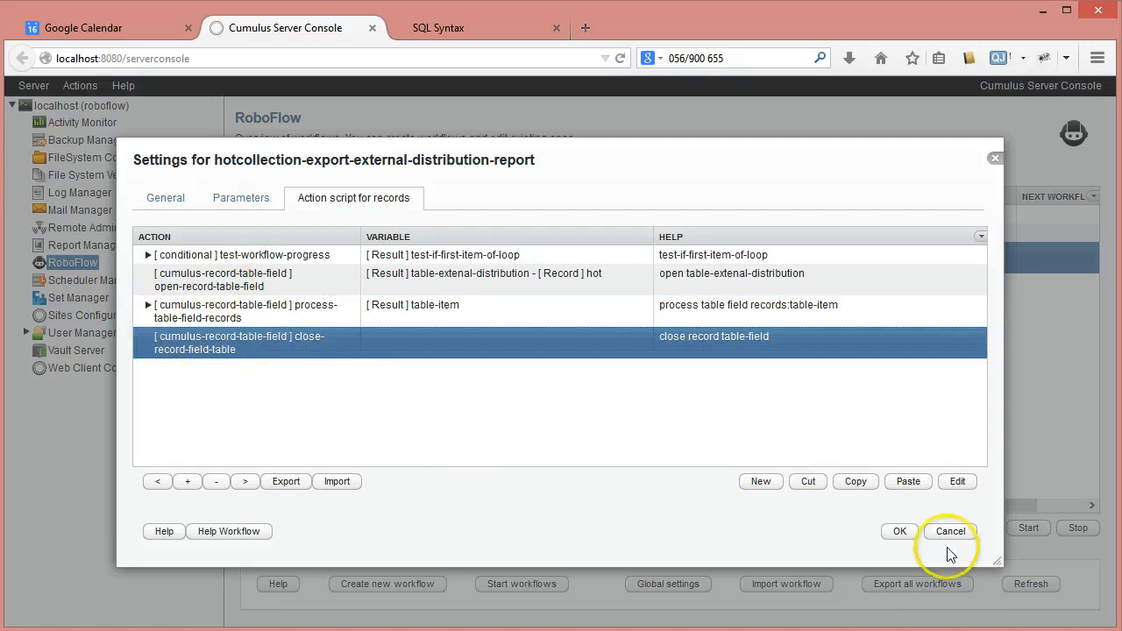
pyautogui.click(900, 532)
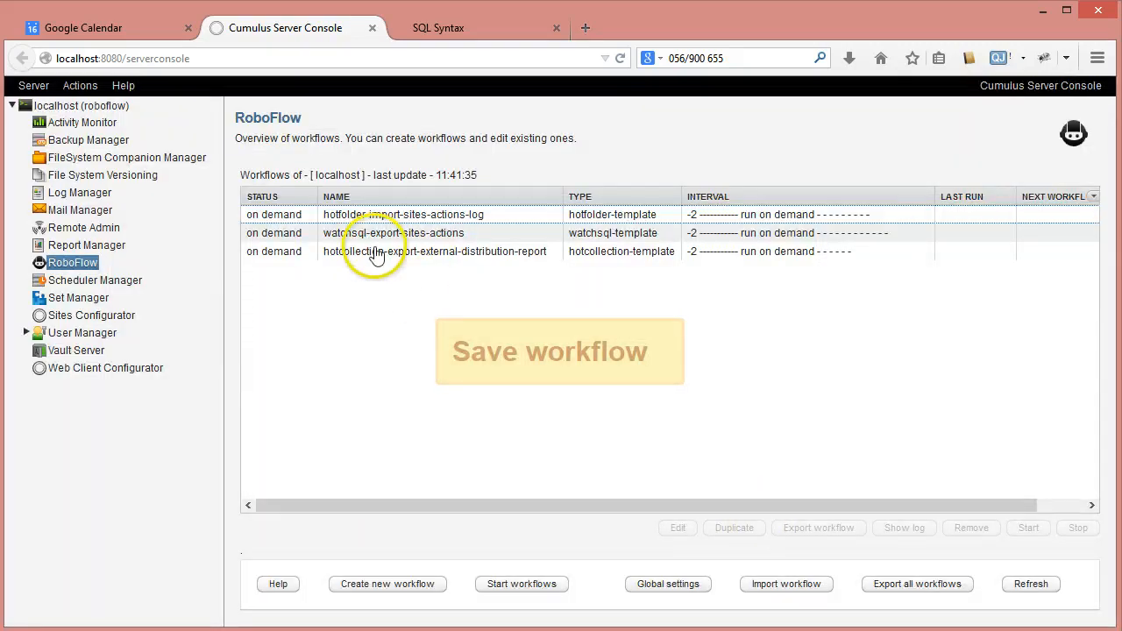
# Run the hotcollection-export-external-distribution-report workflow
pyautogui.click(376, 254)
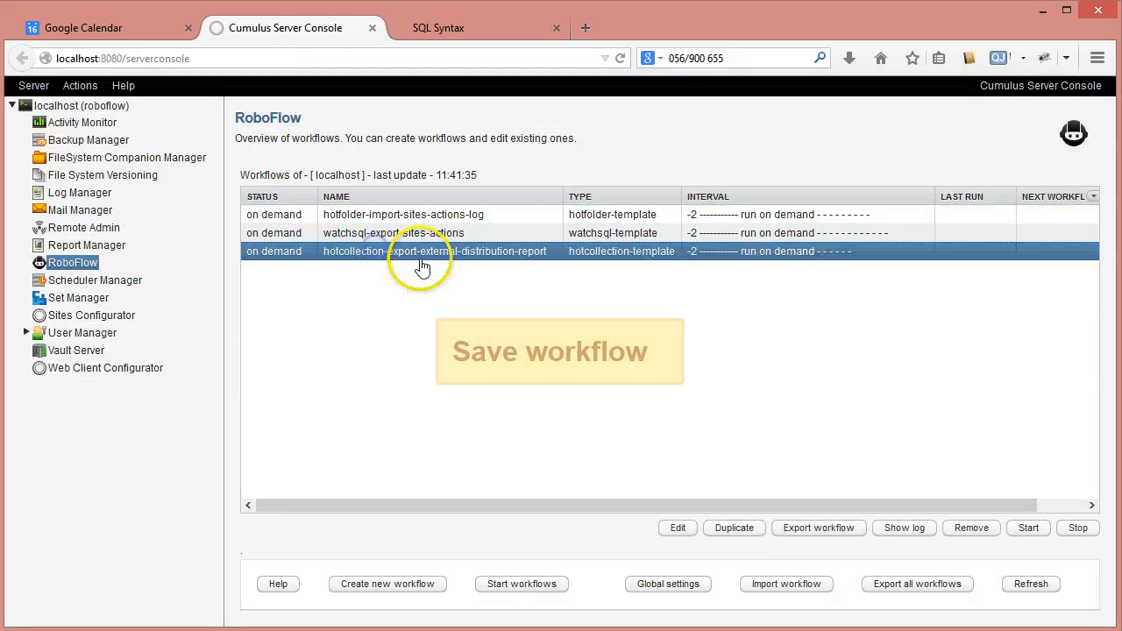
pyautogui.click(1026, 530)
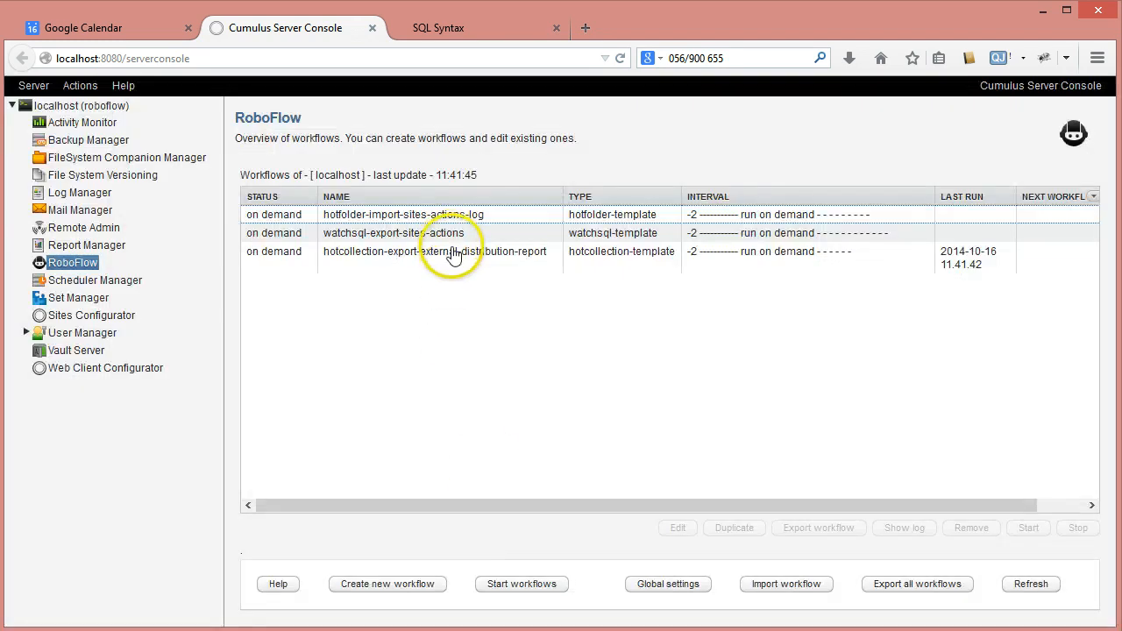
# Examine the workflow's log for the processed records and the sent e-mail entry, then close the log
pyautogui.click(452, 254)
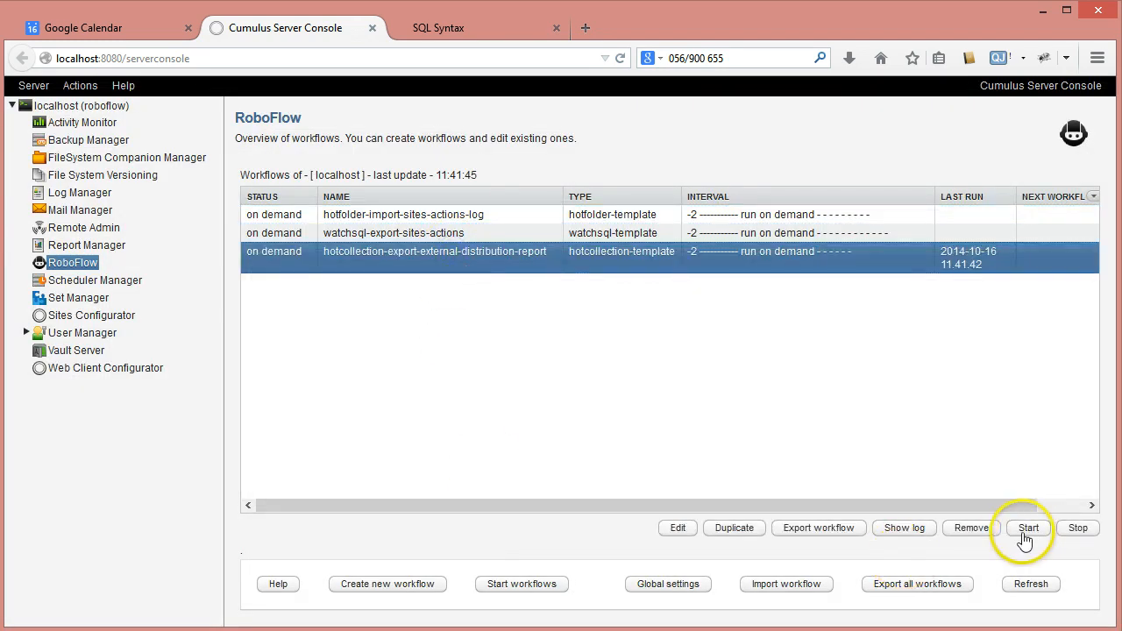
pyautogui.click(903, 528)
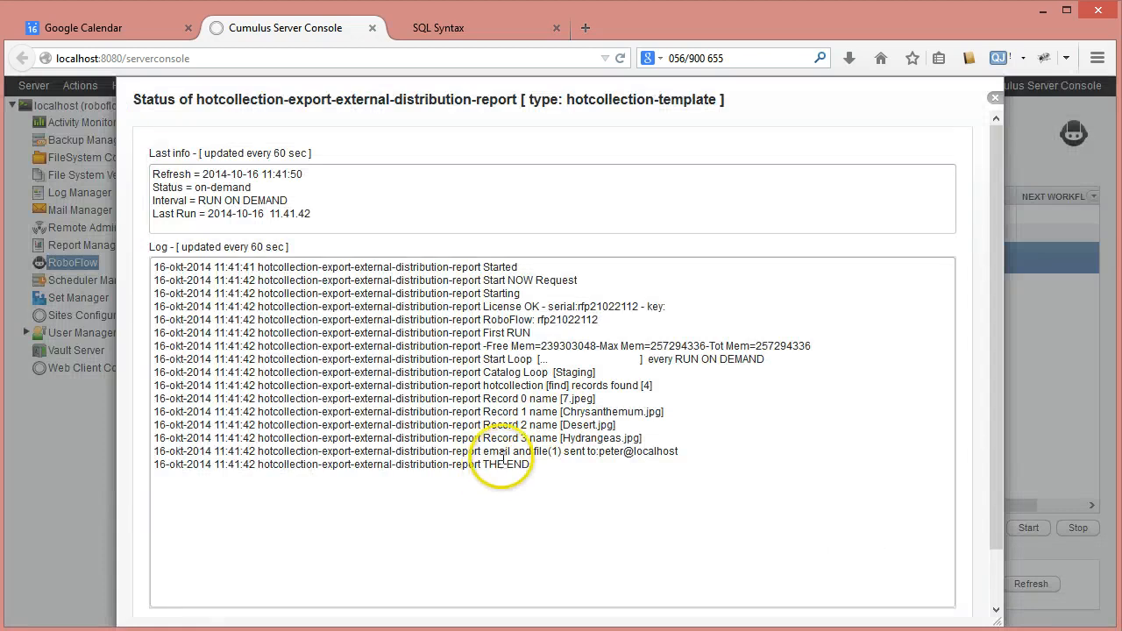
pyautogui.moveTo(483, 399); pyautogui.dragTo(651, 438)
pyautogui.click(651, 437)
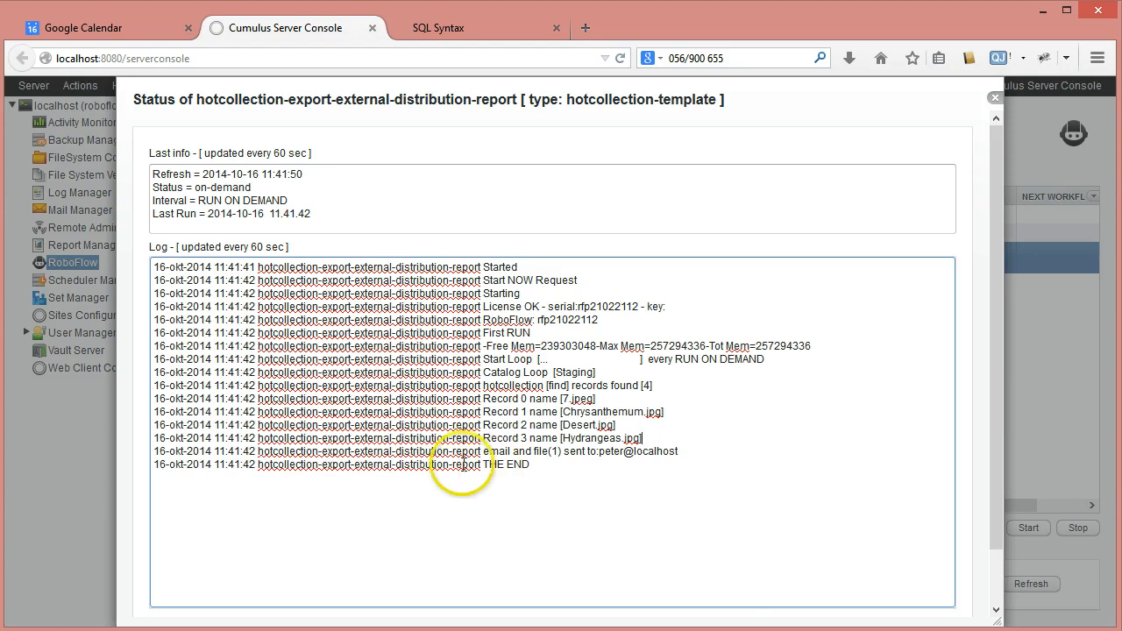
pyautogui.moveTo(483, 450); pyautogui.dragTo(717, 453)
pyautogui.click(719, 454)
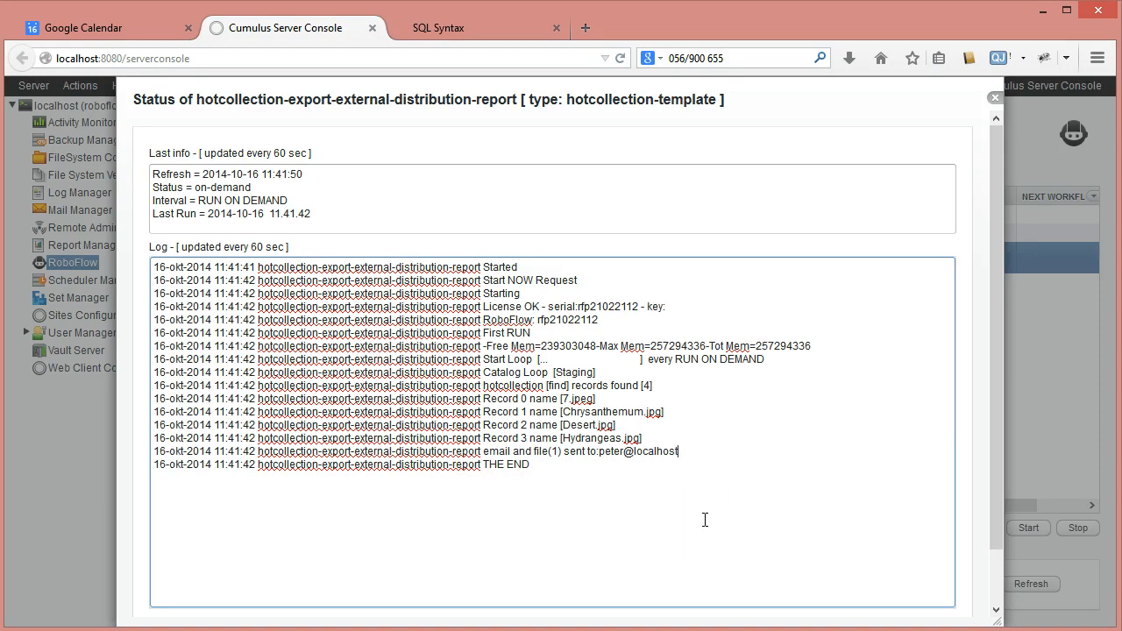
pyautogui.click(994, 97)
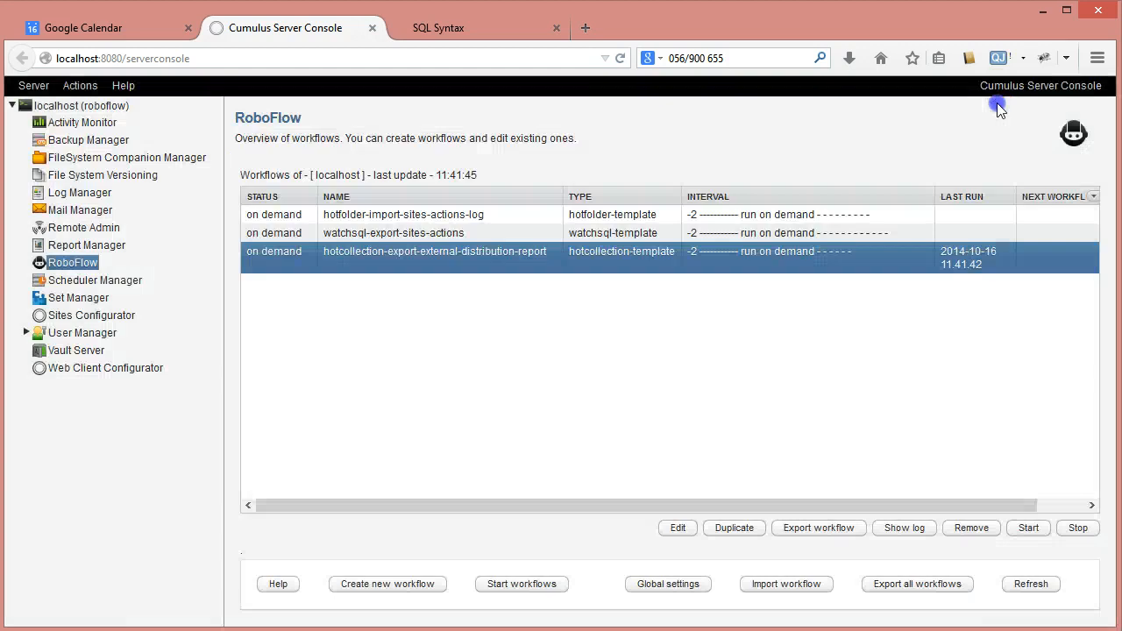
# Inspect the workflow's Email message configuration file, including the #GLOBAL#target-export-file attachment tag in its body, closing it without changes
pyautogui.click(380, 251)
pyautogui.click(379, 252)
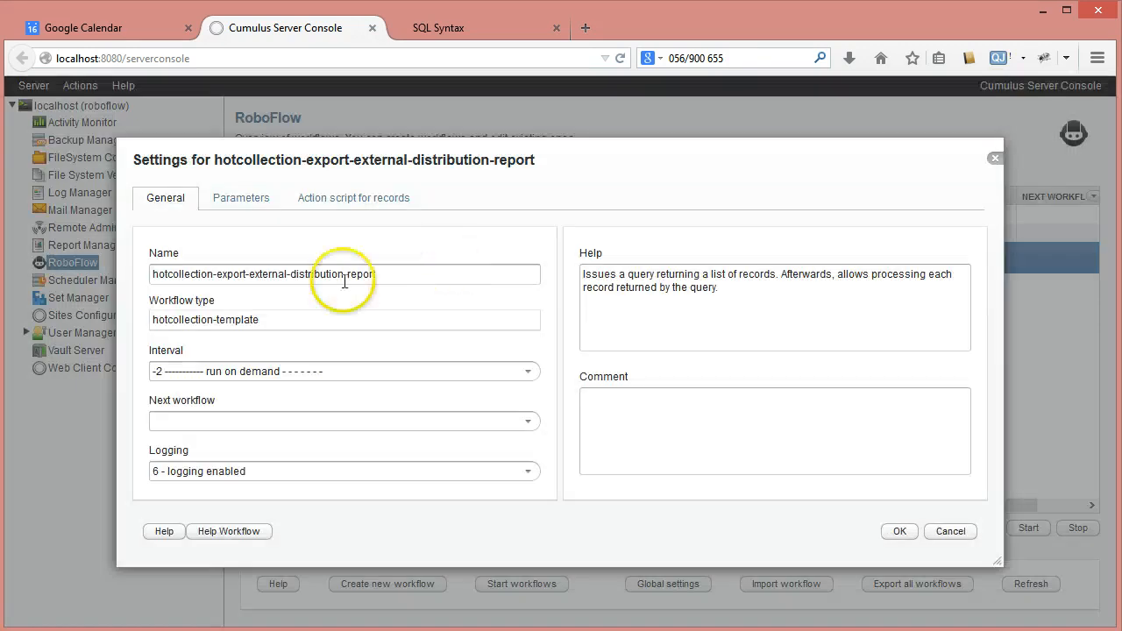
pyautogui.click(242, 198)
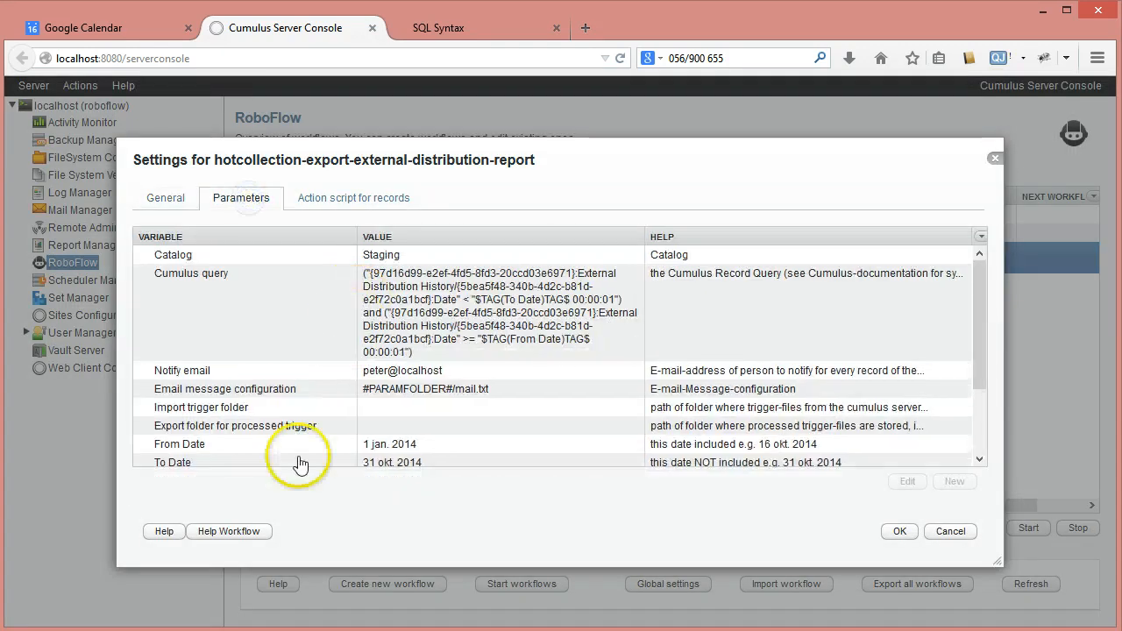
pyautogui.click(262, 372)
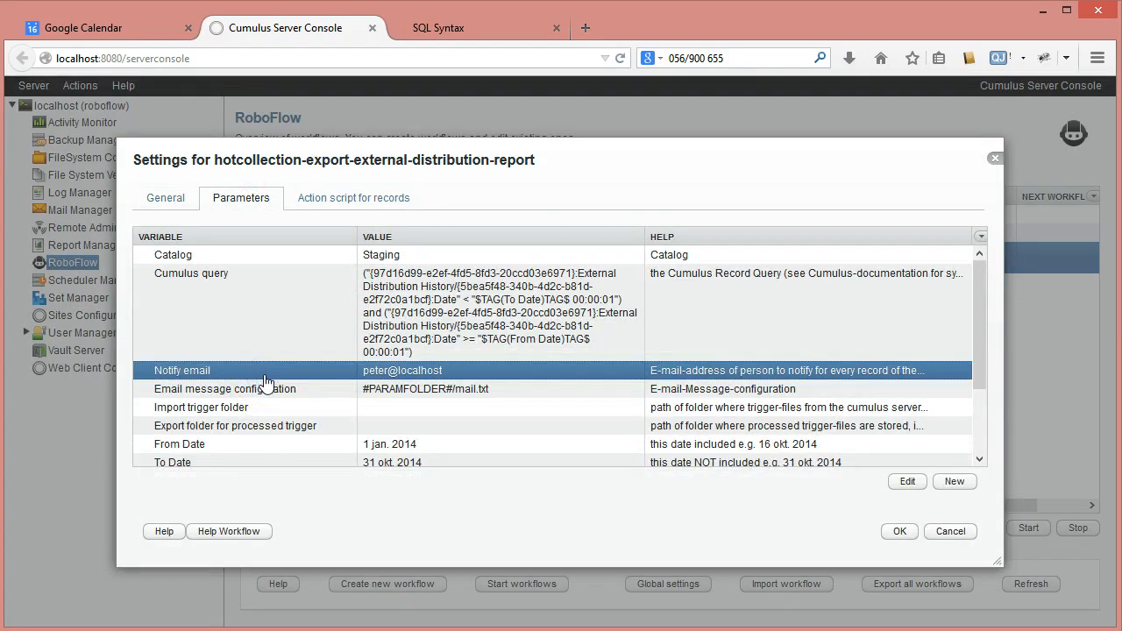
pyautogui.click(267, 388)
pyautogui.doubleClick(517, 389)
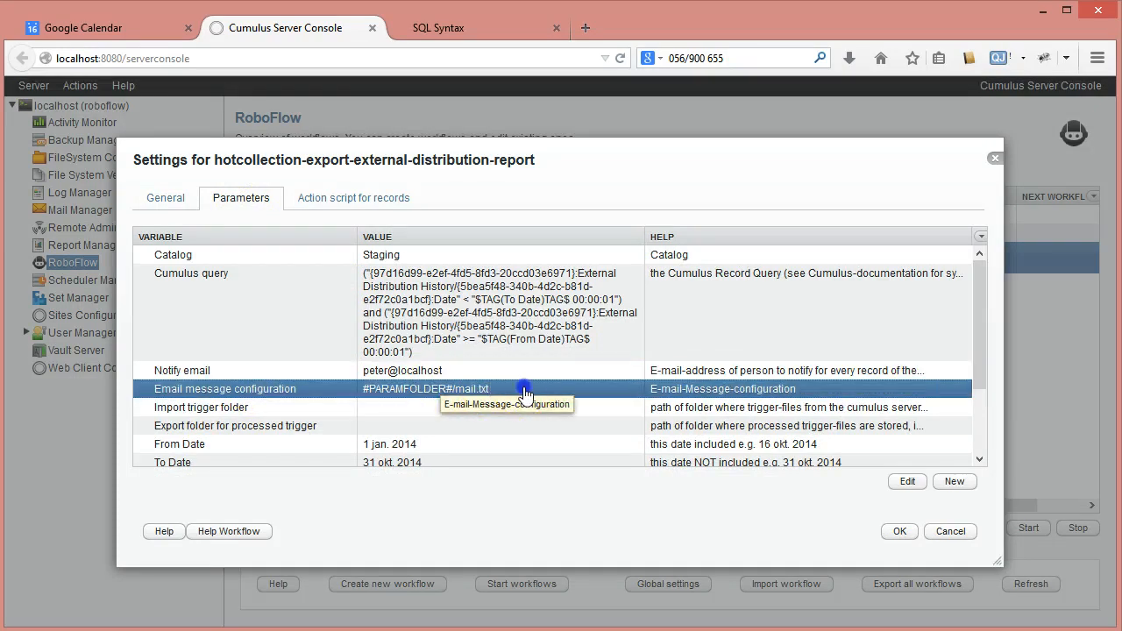
pyautogui.click(768, 324)
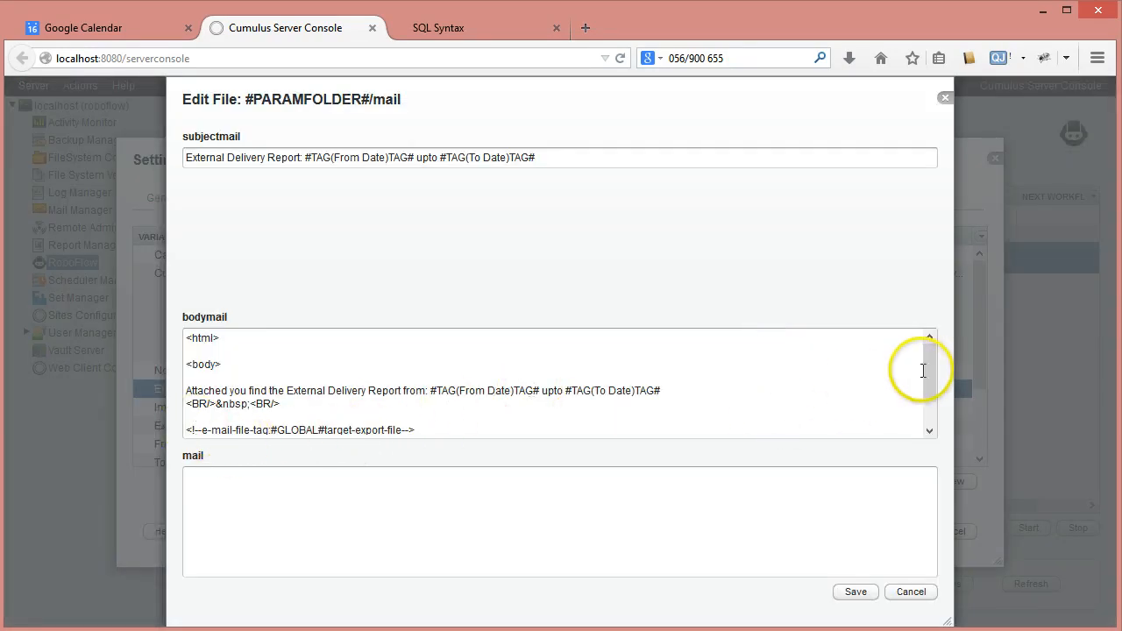
pyautogui.moveTo(926, 370); pyautogui.dragTo(931, 388)
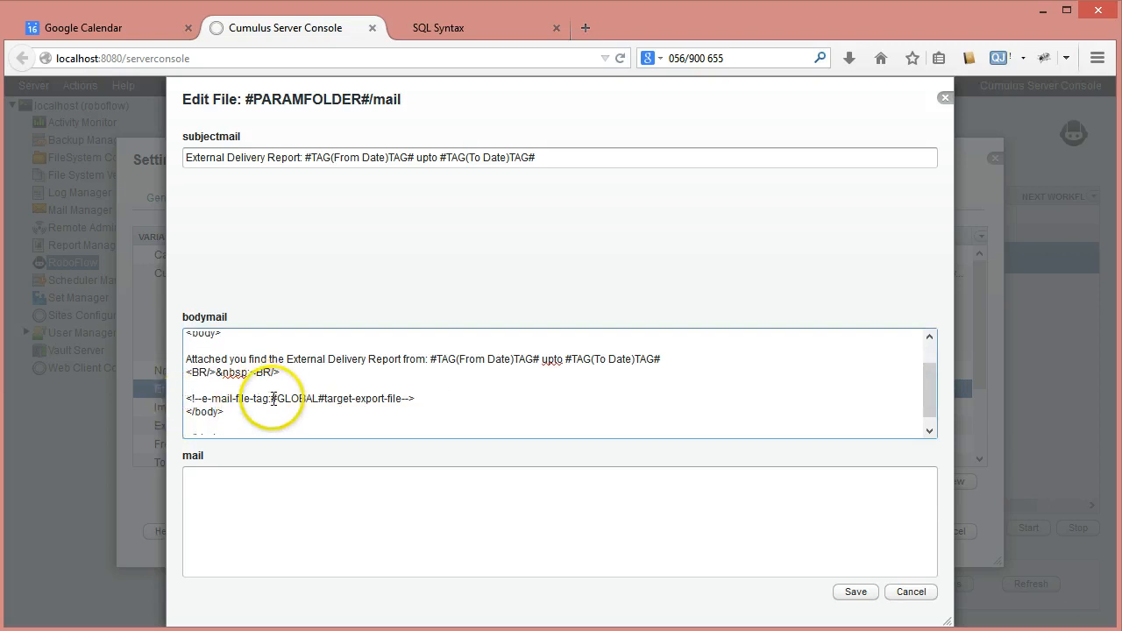
pyautogui.moveTo(271, 399); pyautogui.dragTo(313, 399)
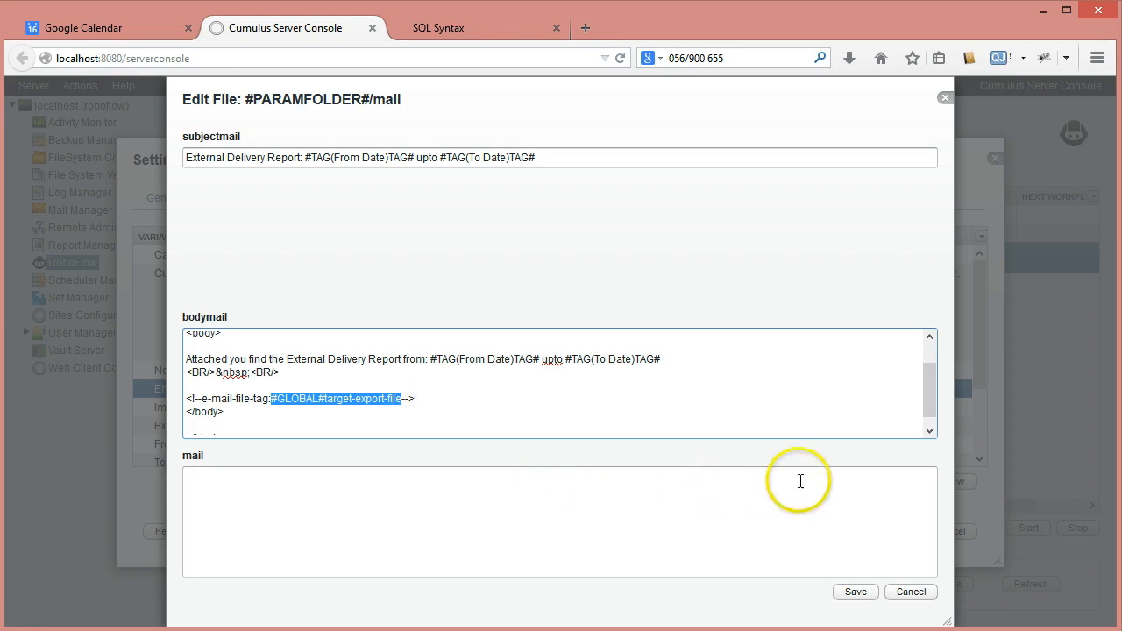
pyautogui.click(945, 98)
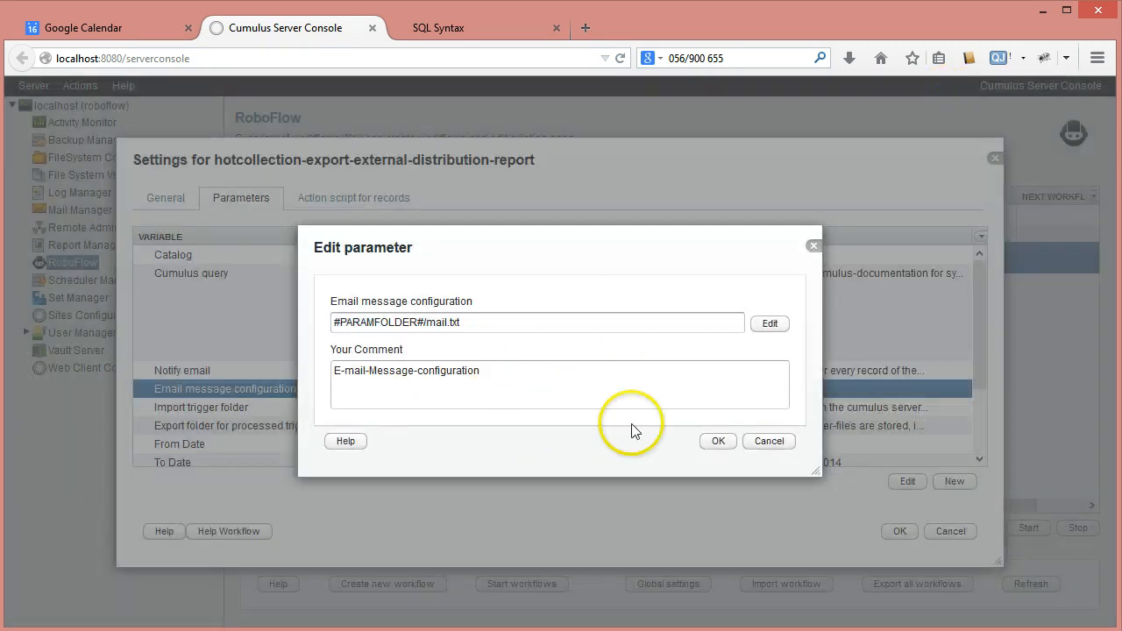
pyautogui.click(769, 442)
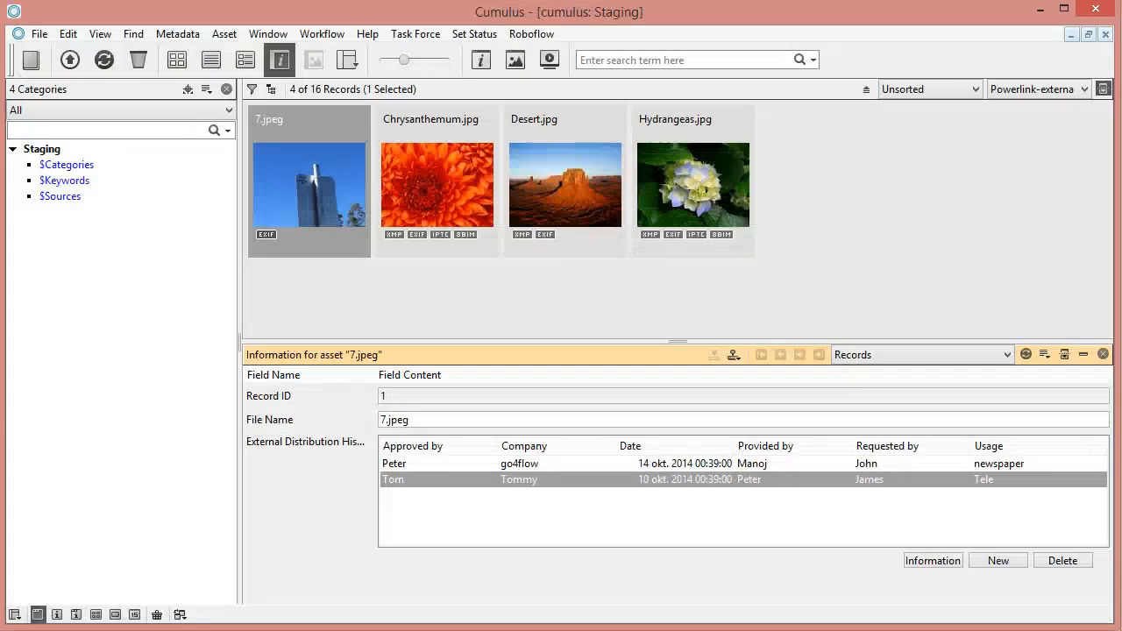
# Switch to the mail client, fetch new mail and open the newest External Delivery Report message to check its subject, body and attachment
pyautogui.click(458, 630)
pyautogui.click(490, 630)
pyautogui.click(457, 630)
pyautogui.click(459, 630)
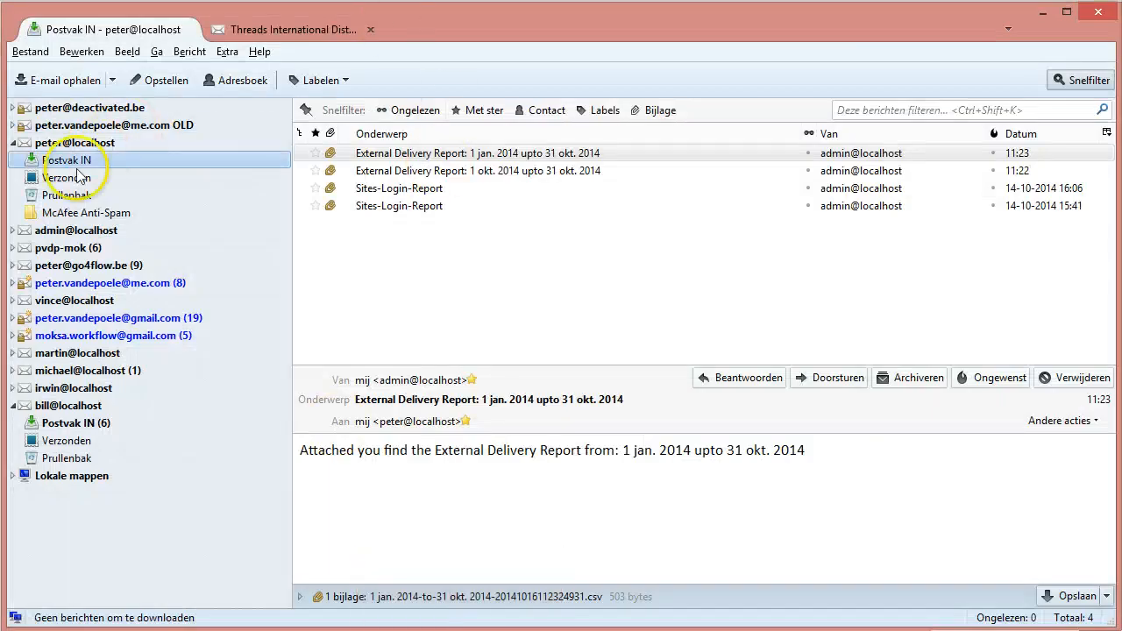
pyautogui.click(61, 80)
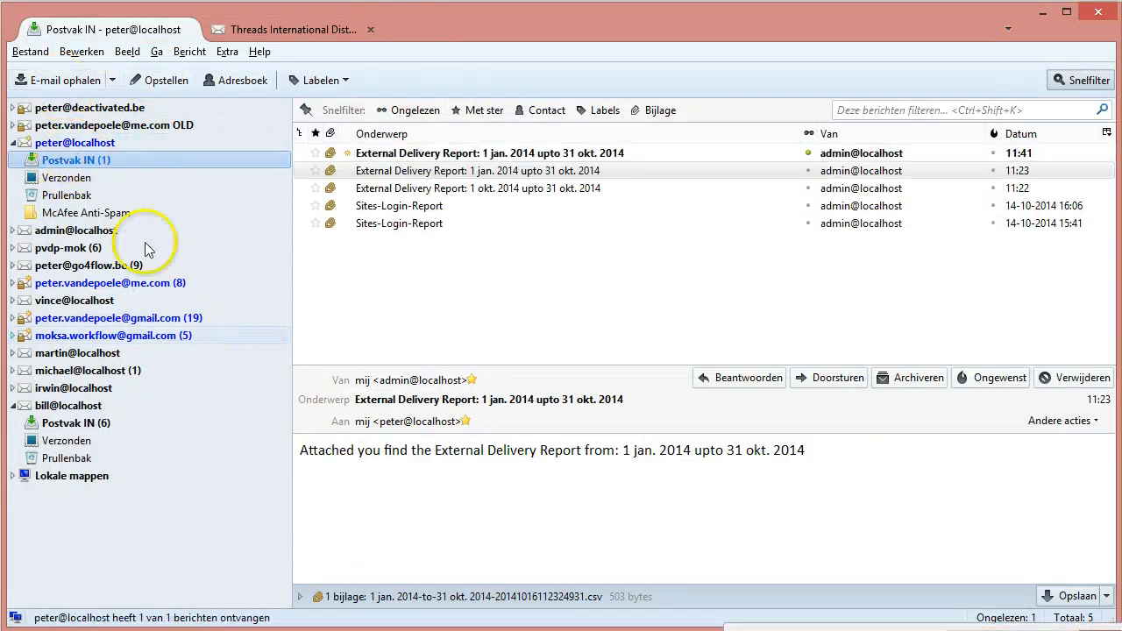
pyautogui.click(440, 155)
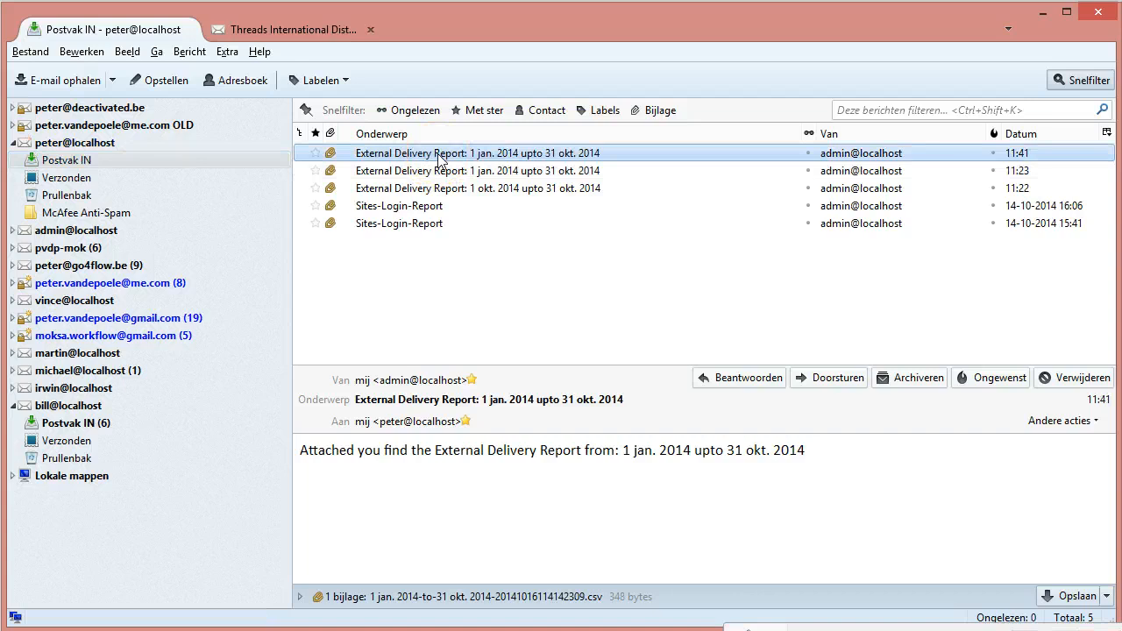
pyautogui.doubleClick(440, 155)
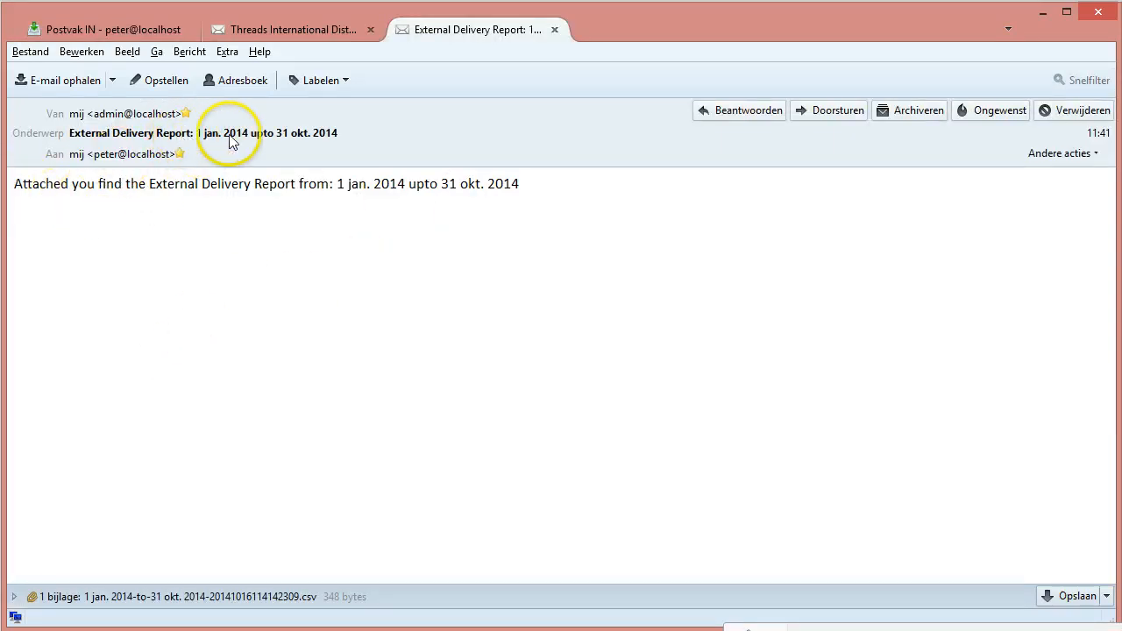
pyautogui.click(149, 601)
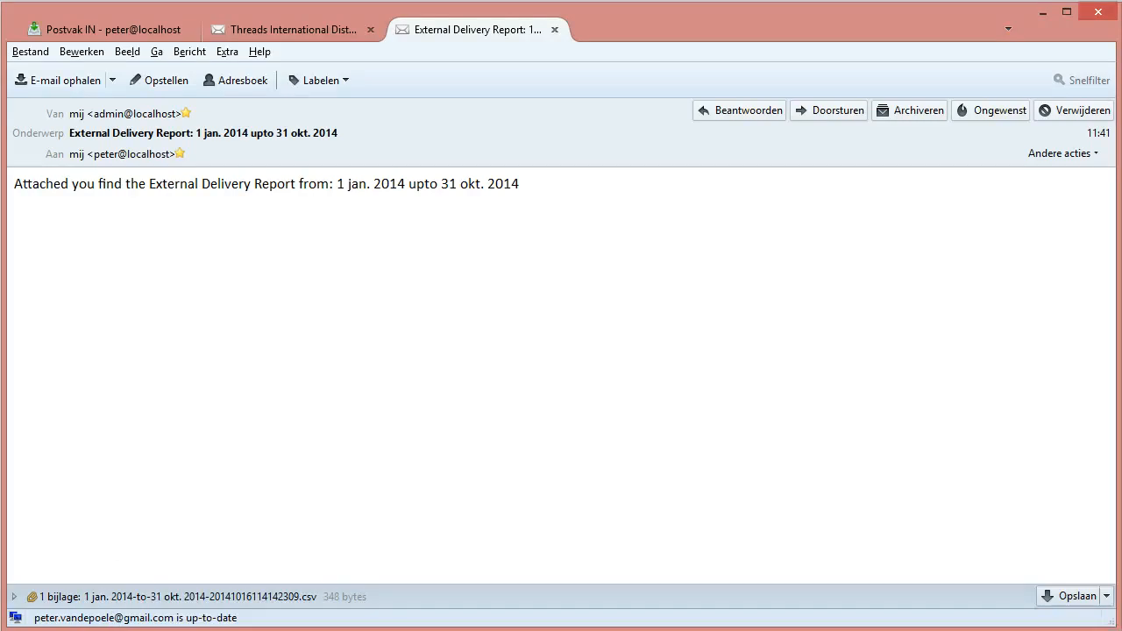
# Switch to File Explorer's export-distribution-report folder and open 1 jan. 2014-to-31 okt. 2014-20141016114142309.csv in Excel
pyautogui.click(24, 630)
pyautogui.click(114, 605)
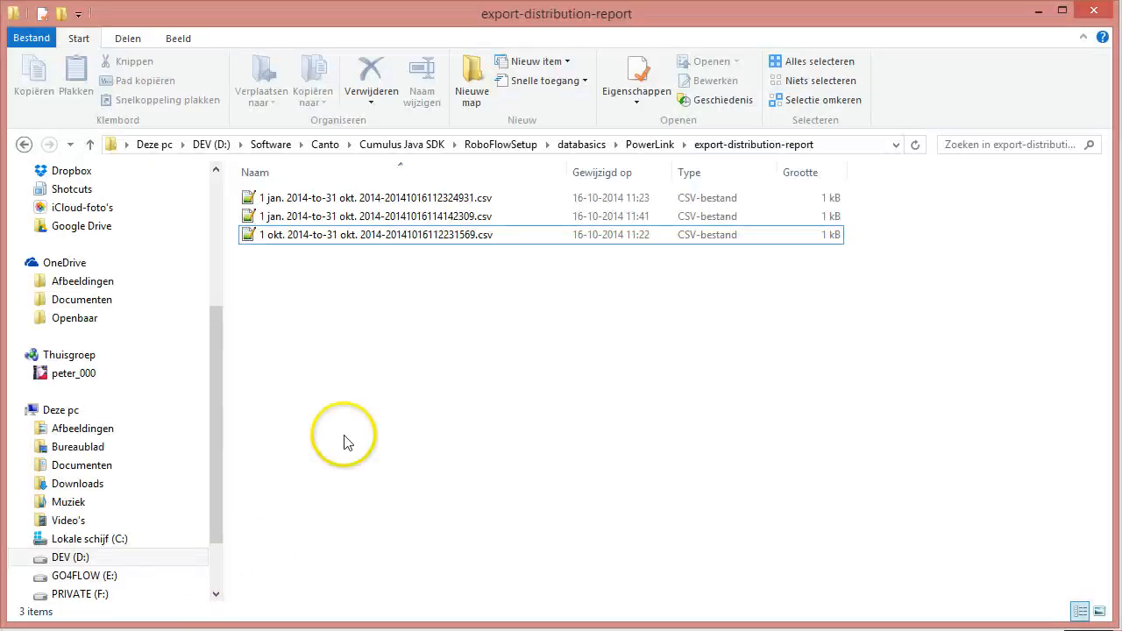
pyautogui.click(581, 236)
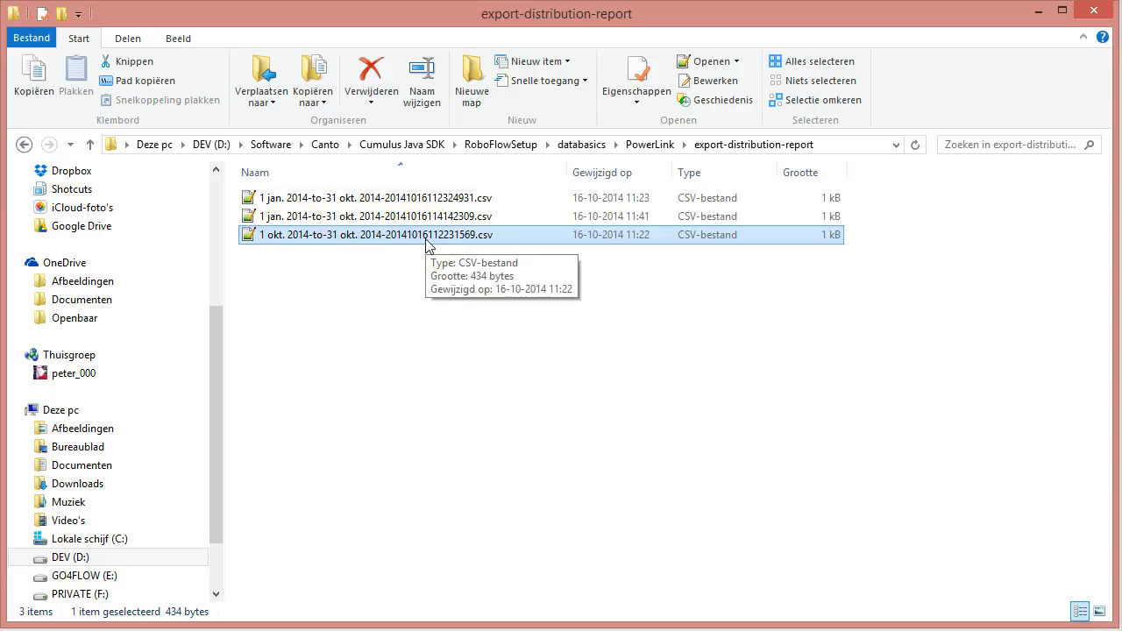
pyautogui.click(368, 217)
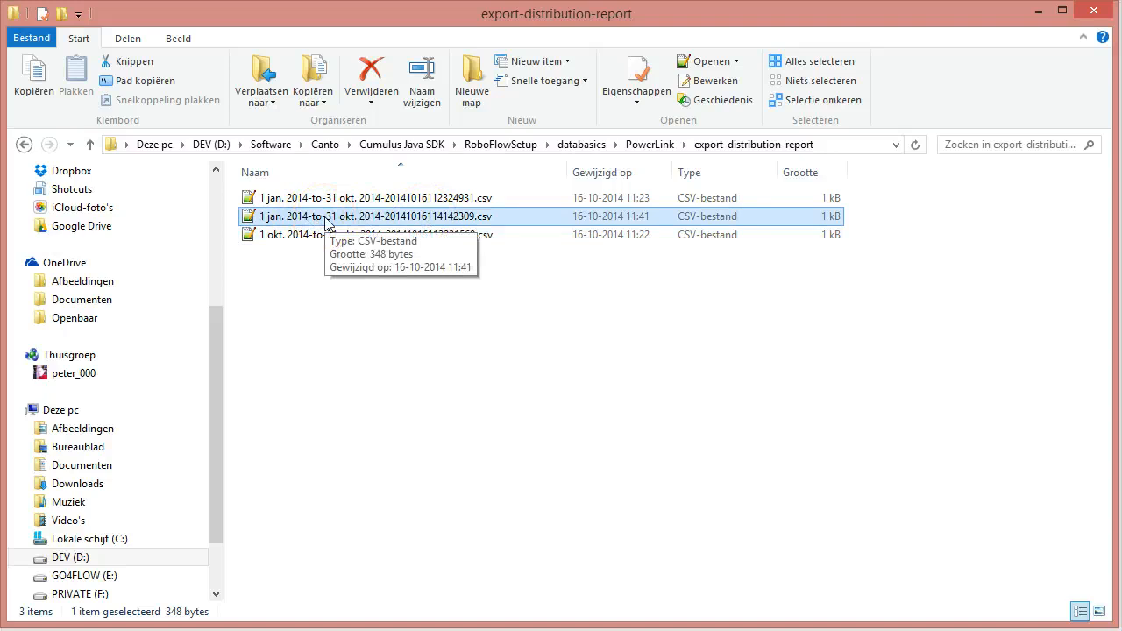
pyautogui.rightClick(326, 221)
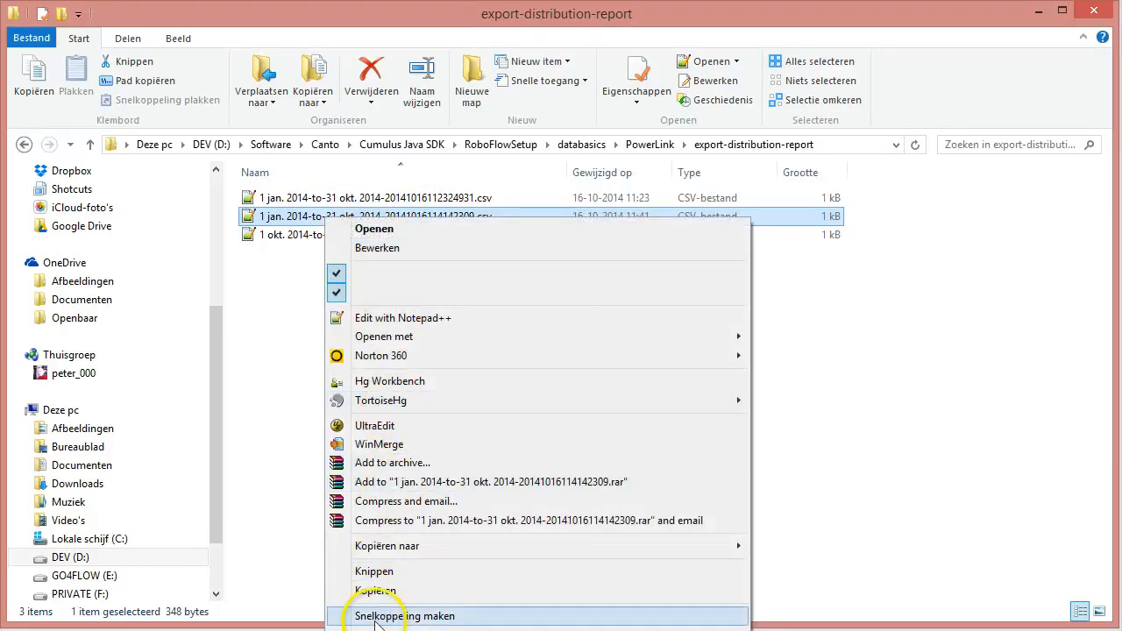
pyautogui.moveTo(394, 339)
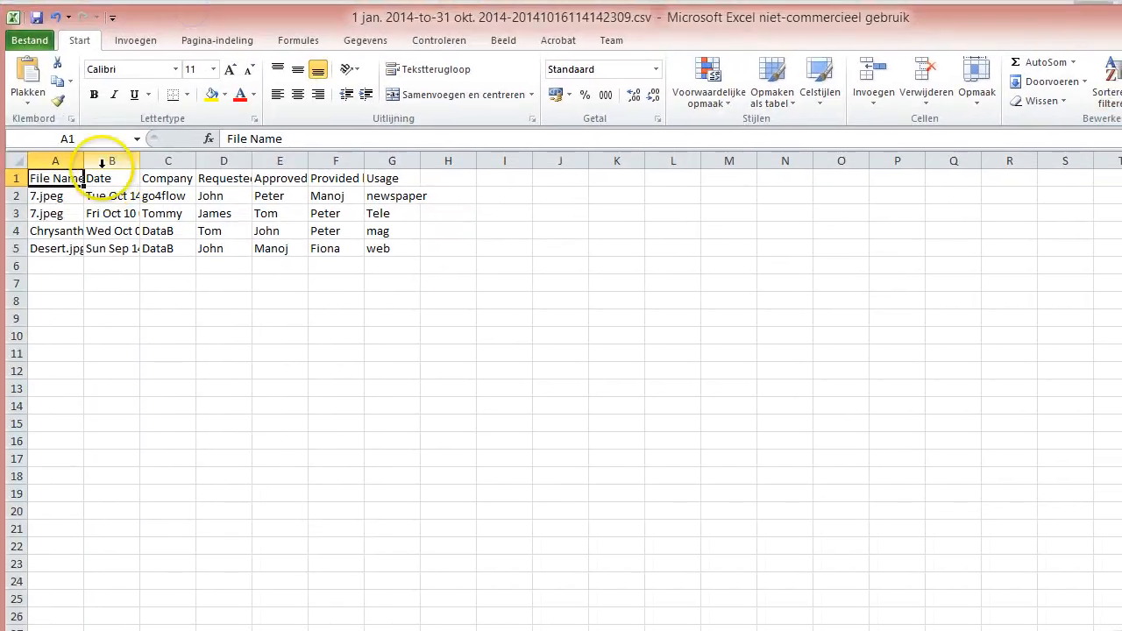
# Widen the report's columns from File Name through Provided by to read the exported distribution entries
pyautogui.moveTo(84, 161); pyautogui.dragTo(408, 161)
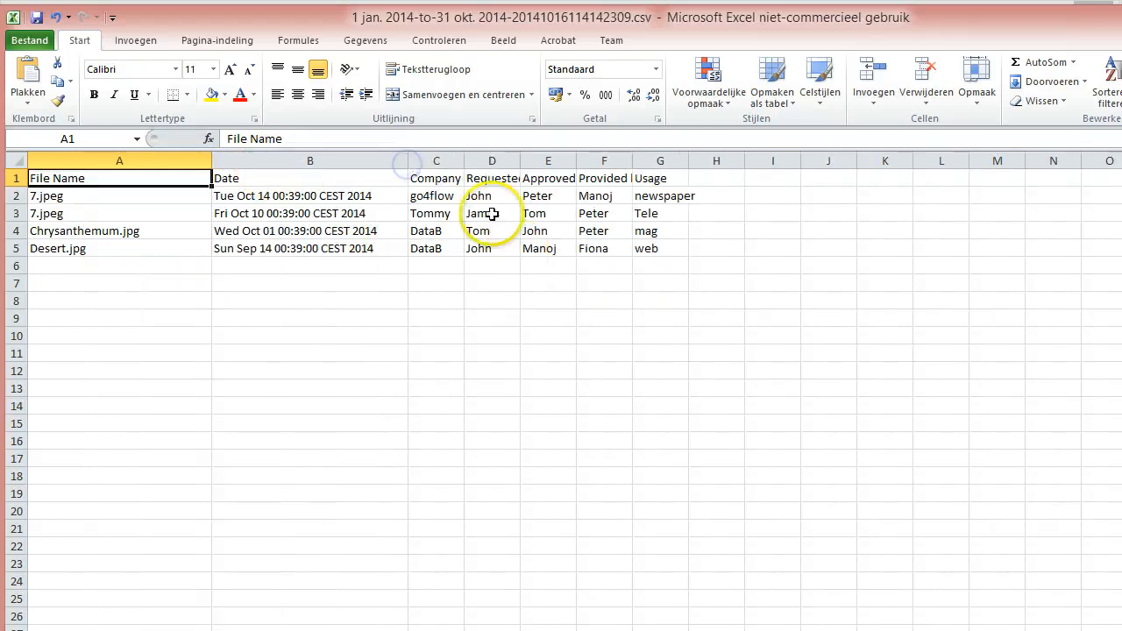
pyautogui.click(269, 200)
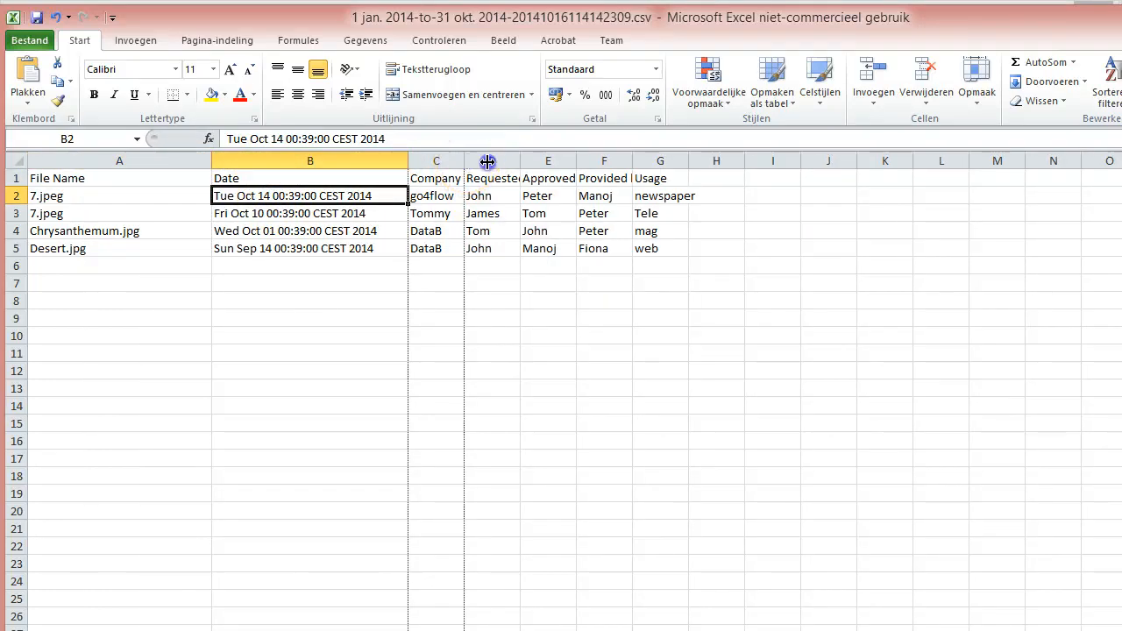
pyautogui.moveTo(487, 161); pyautogui.dragTo(643, 161)
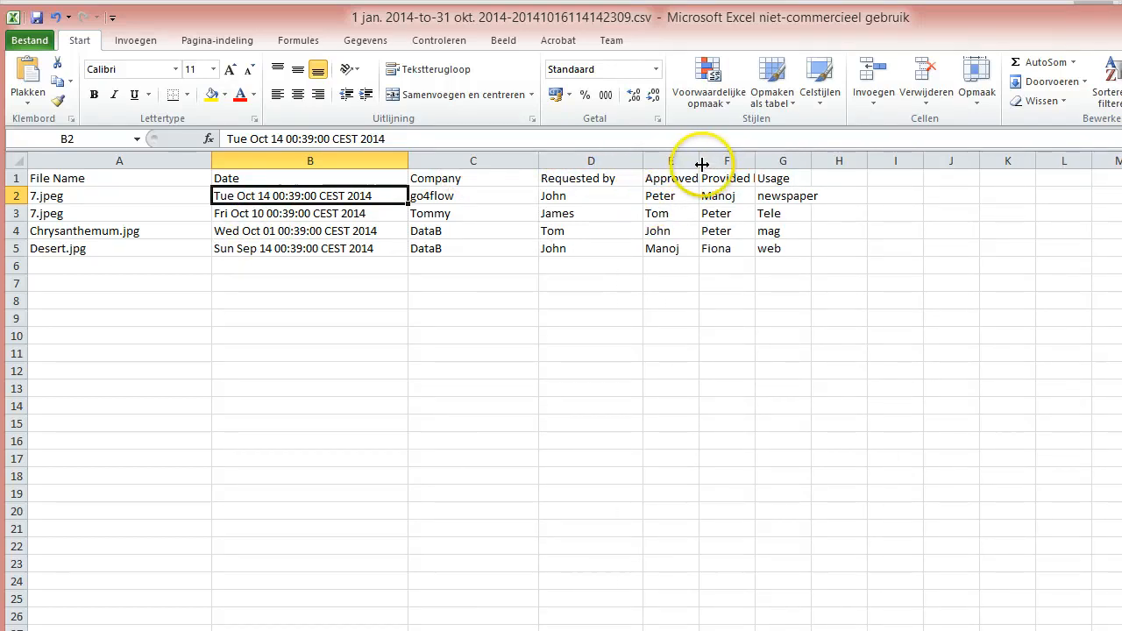
pyautogui.moveTo(701, 164); pyautogui.dragTo(943, 159)
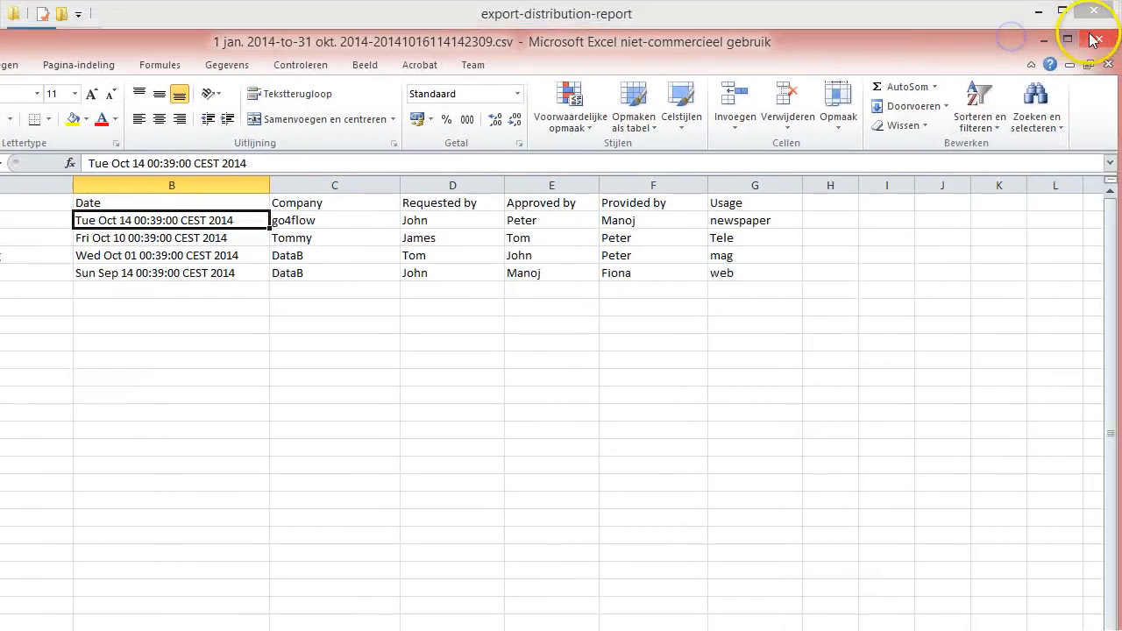
# Close both CSV reports in Excel without saving changes
pyautogui.click(1093, 40)
pyautogui.click(516, 355)
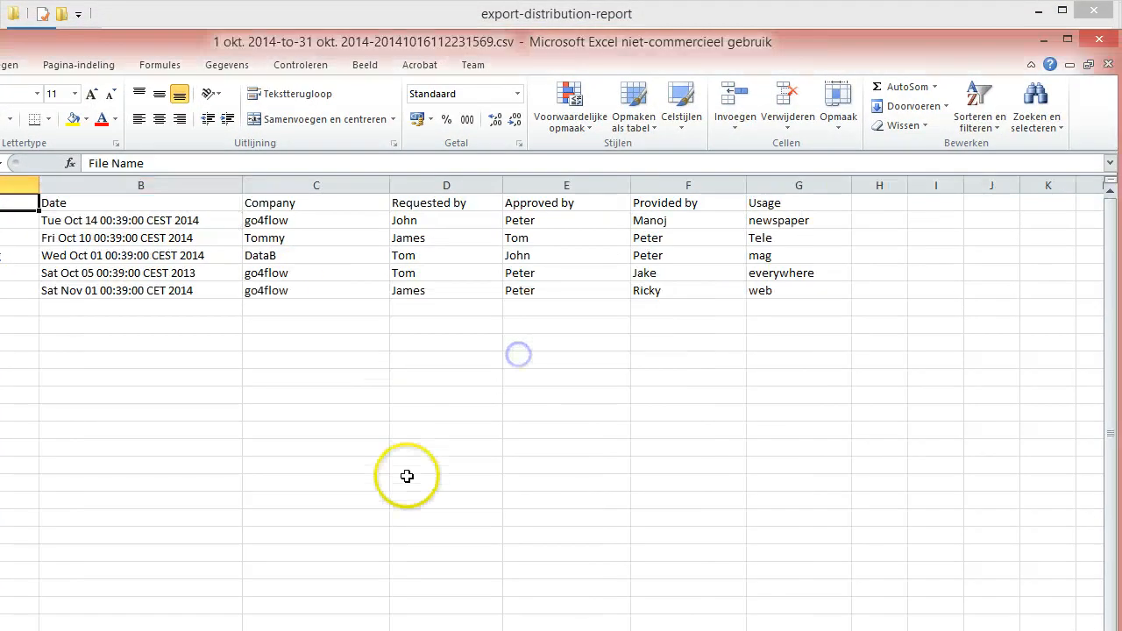
pyautogui.click(1097, 40)
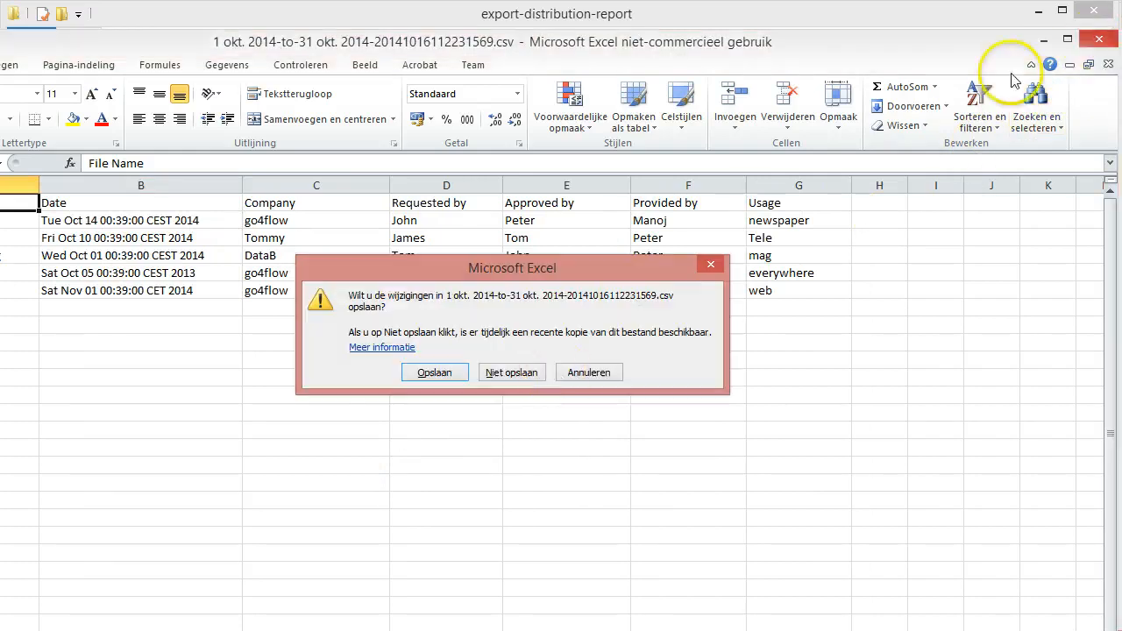
pyautogui.click(511, 374)
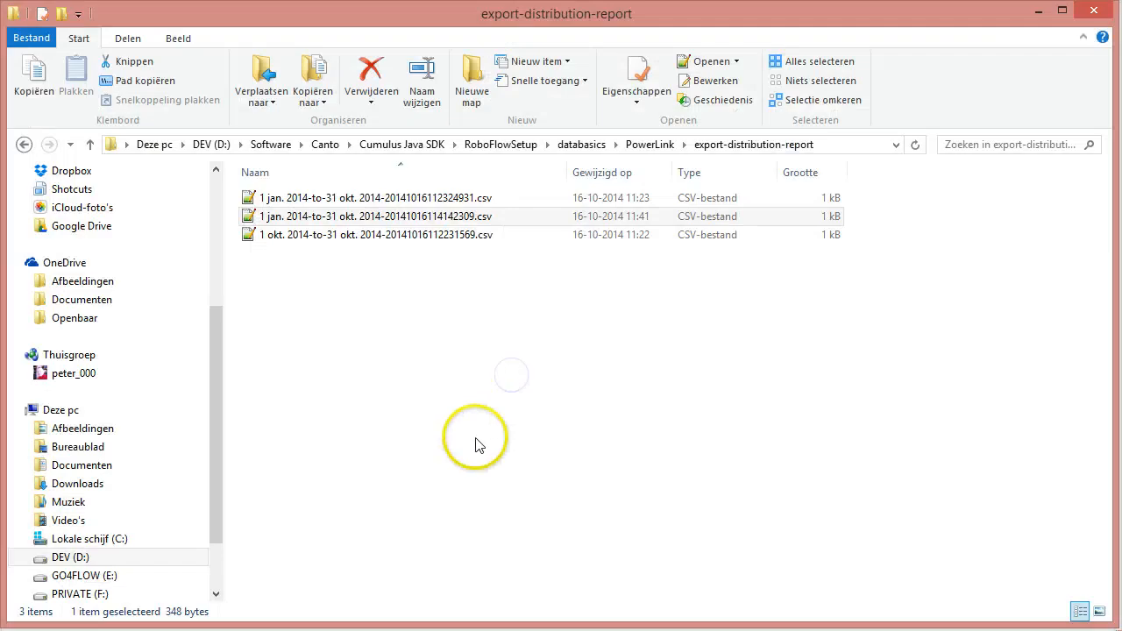
# Return to the Cumulus Server Console and save the hotcollection-export-external-distribution-report workflow settings
pyautogui.click(1049, 17)
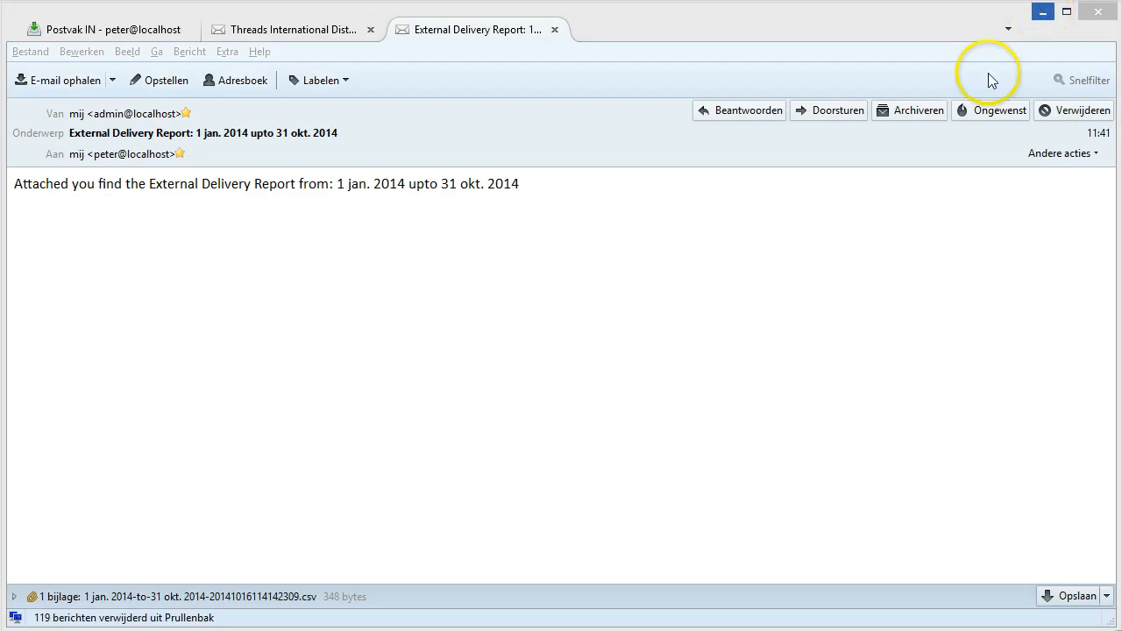
pyautogui.click(1046, 13)
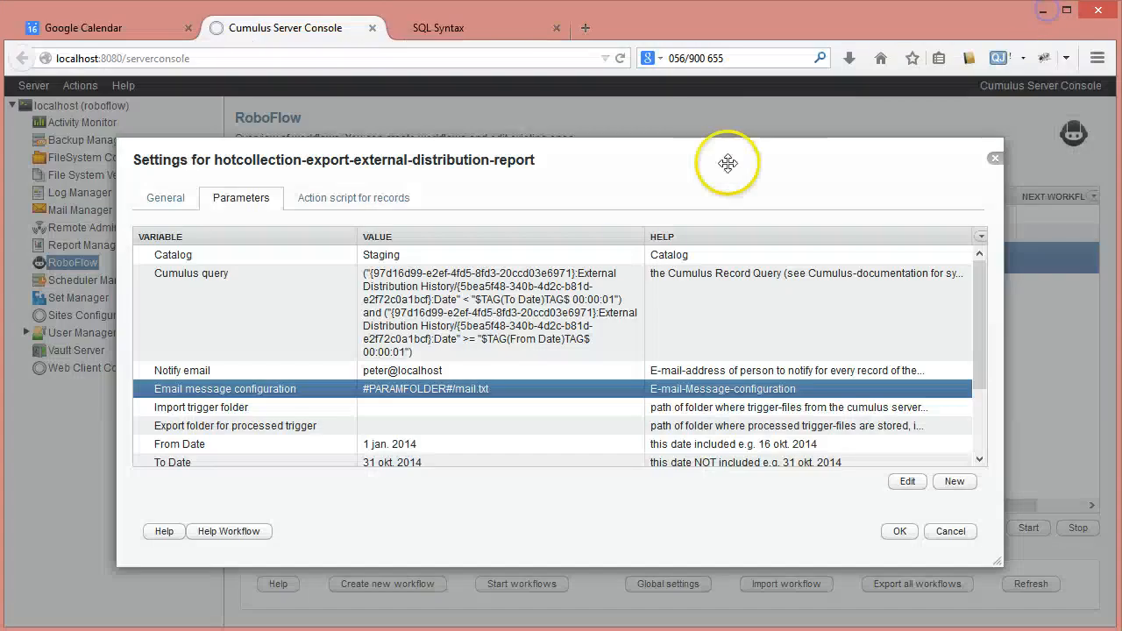
pyautogui.click(900, 531)
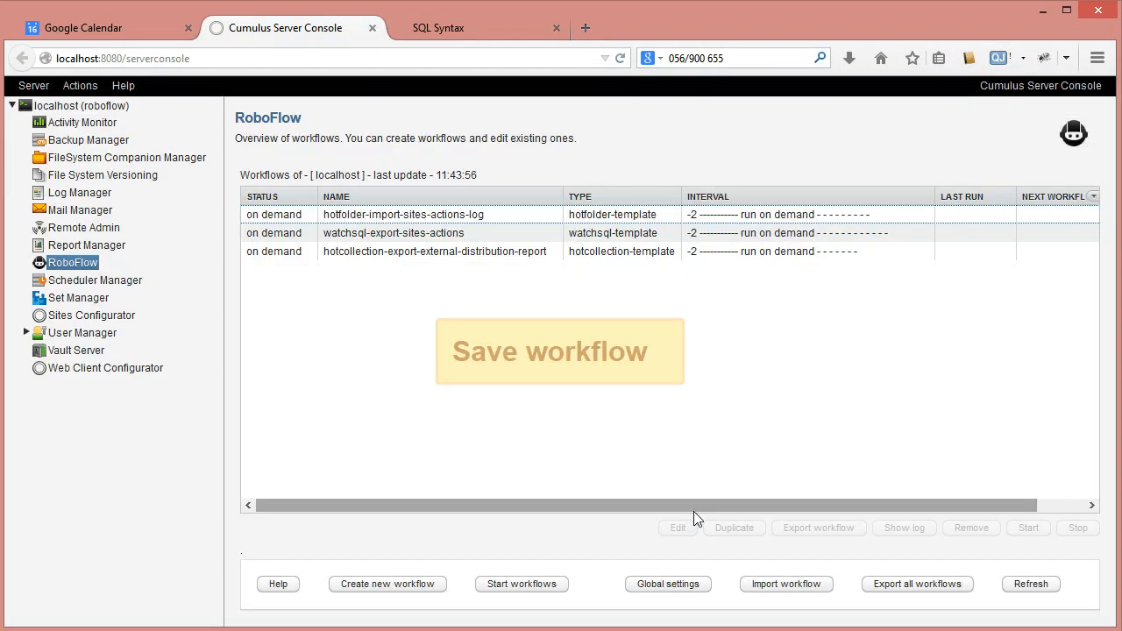